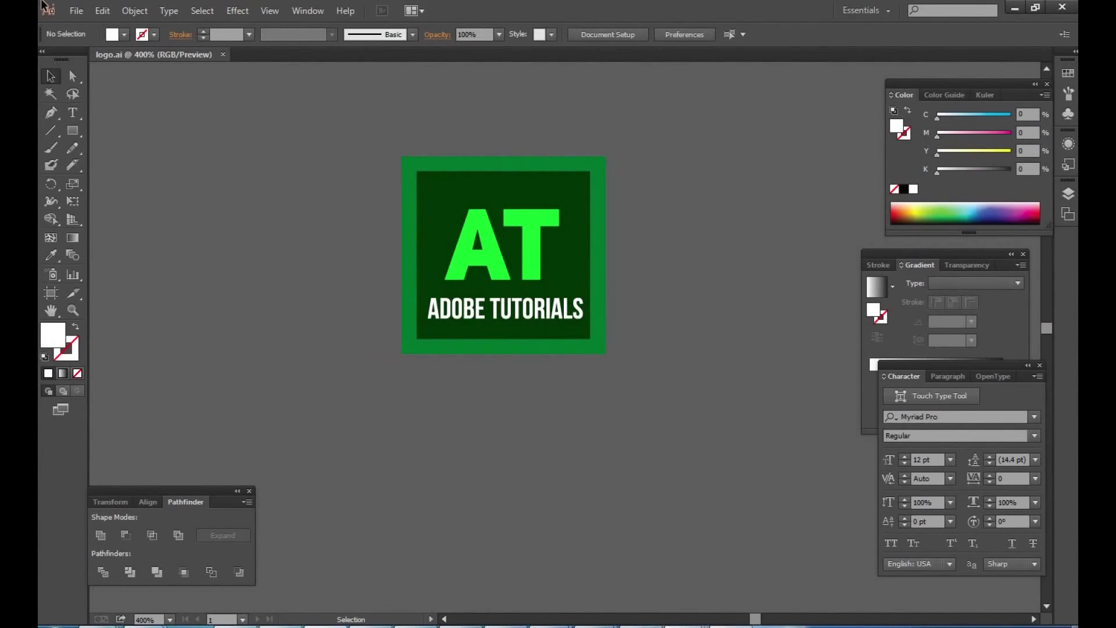
Create a new document 3.5 in wide and 2 in high.
click(76, 12)
click(94, 28)
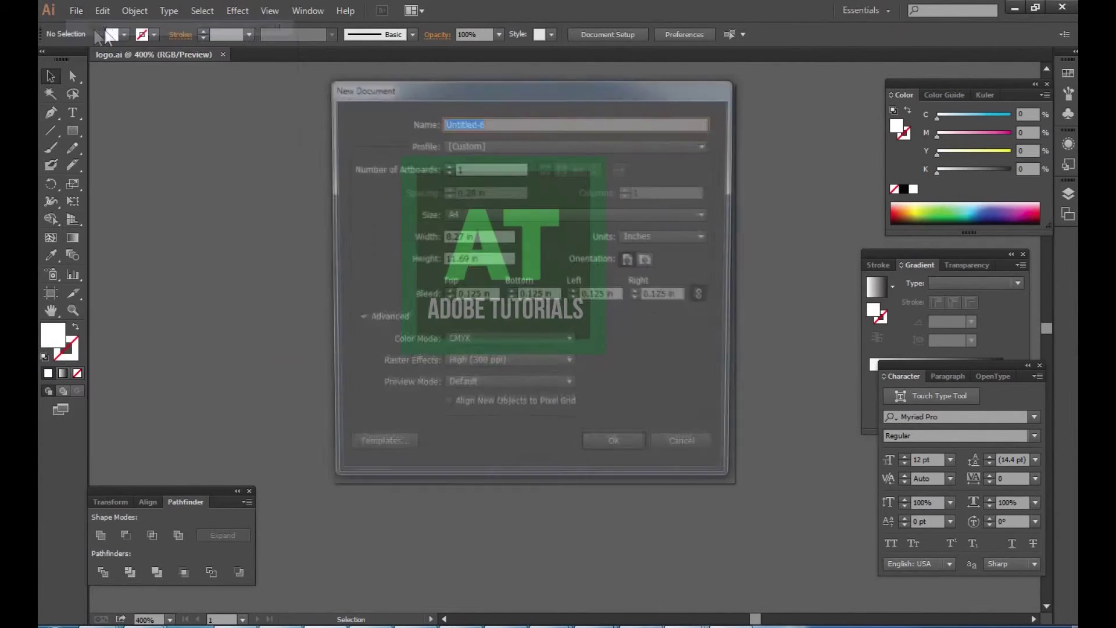
click(481, 238)
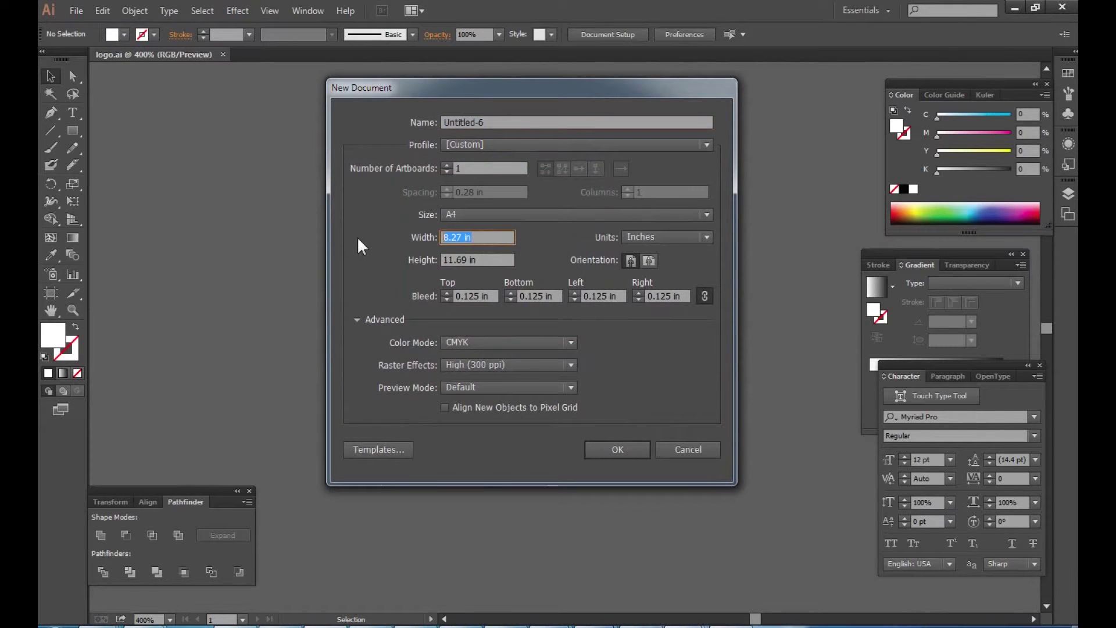
text(3.5)
key(Tab)
text(2)
key(Return)
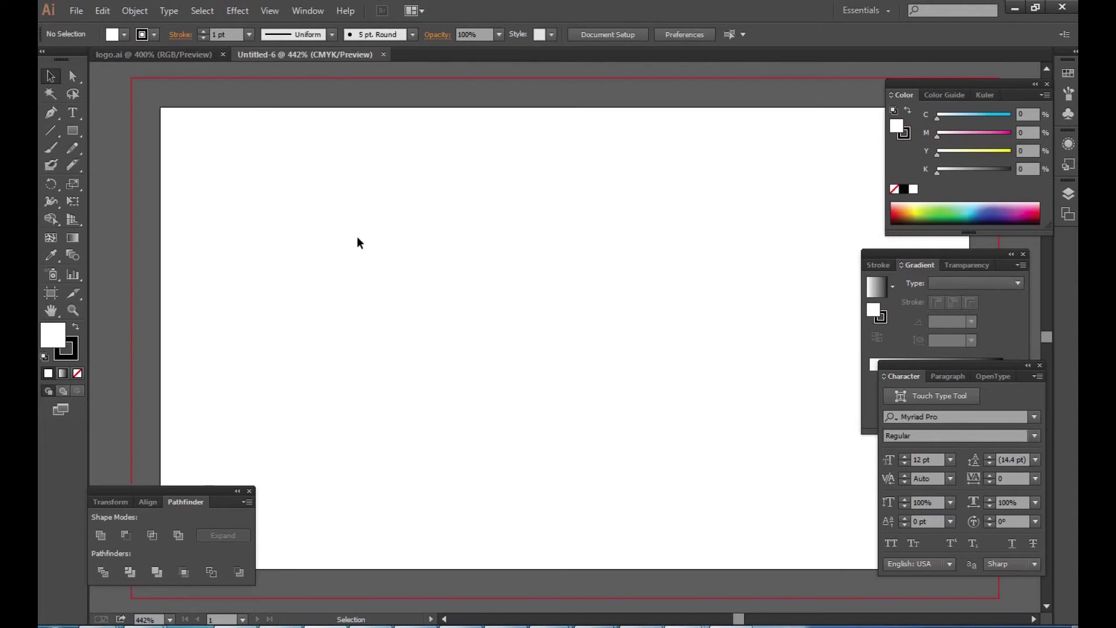
Draw a rectangle covering the whole artboard out to the bleed edge.
key(ctrl+minus)
drag(217, 234, 191, 185)
key(ctrl+minus)
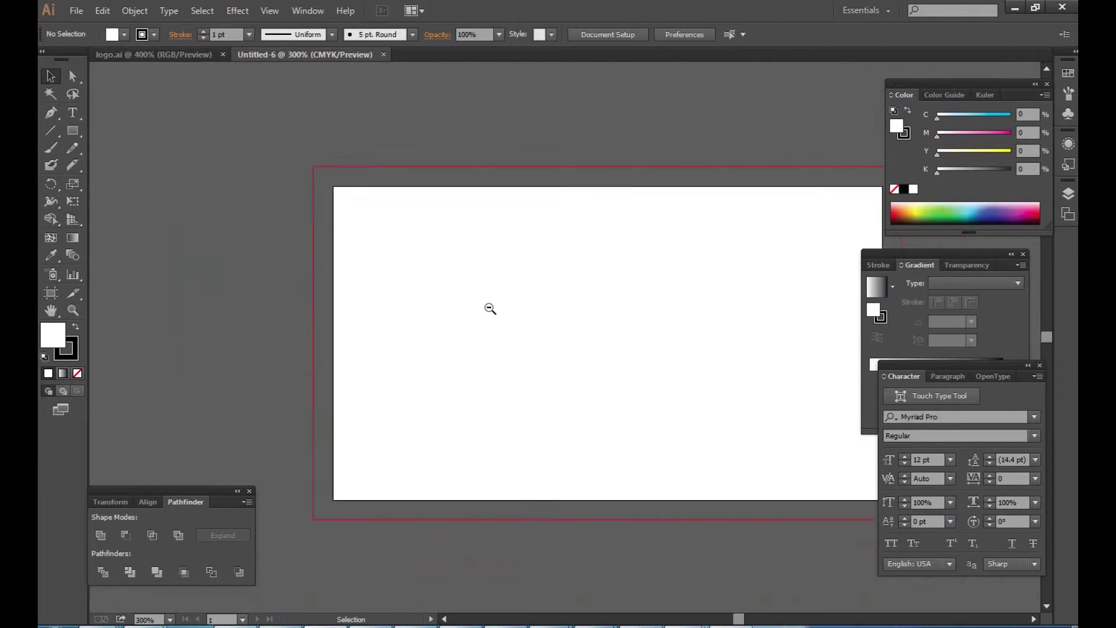
drag(488, 309, 297, 201)
key(m)
drag(135, 77, 725, 434)
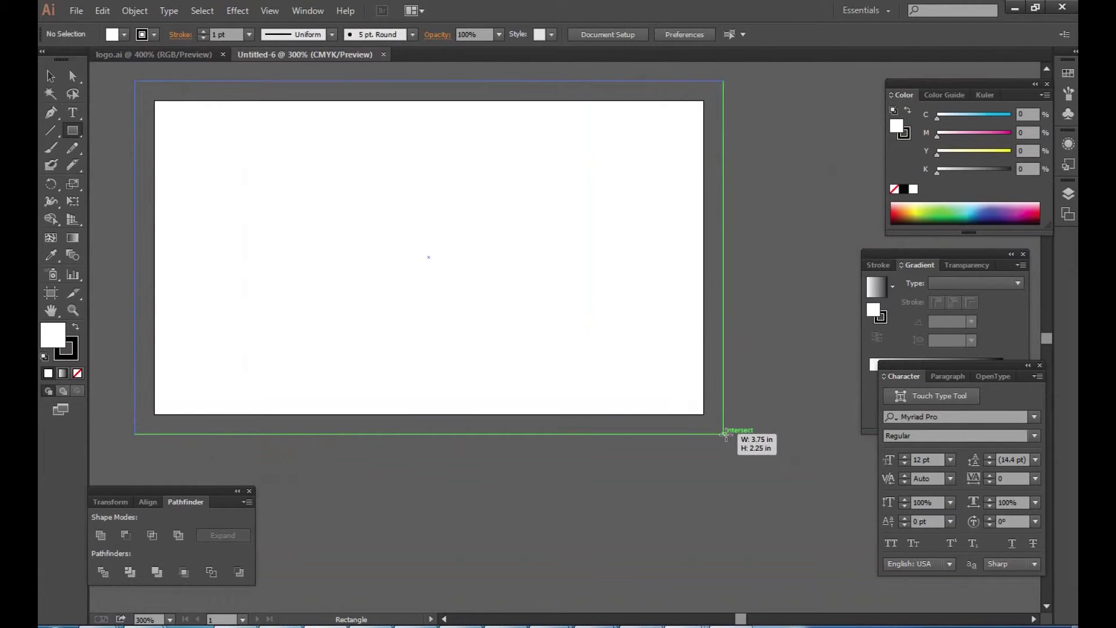
drag(263, 112, 328, 129)
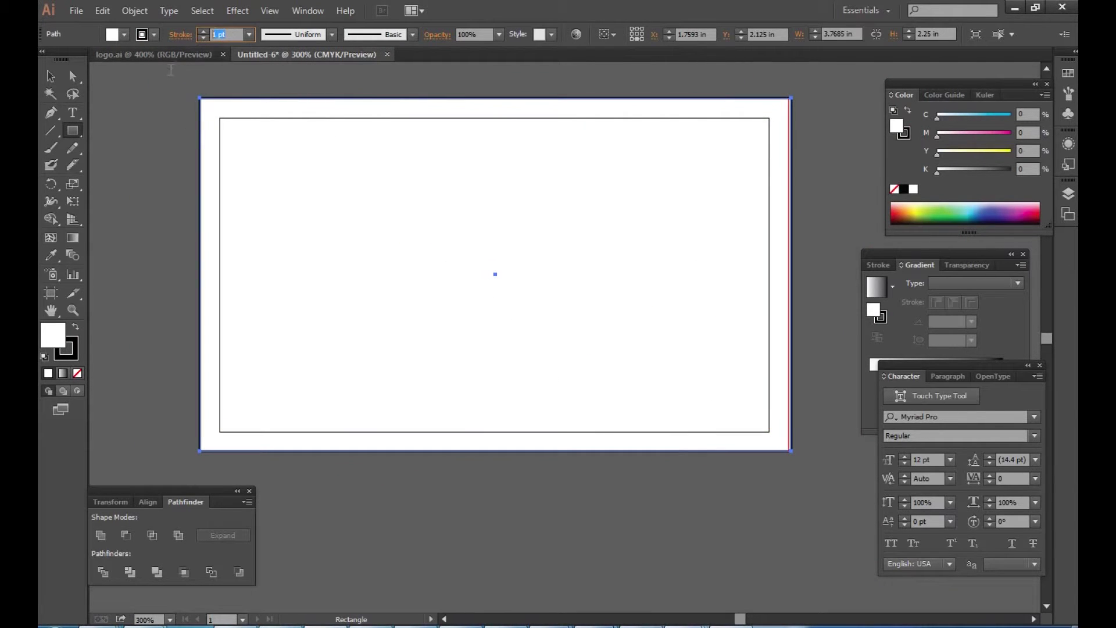
Set the rectangle's stroke to None, leaving a borderless white background.
text(0)
key(Return)
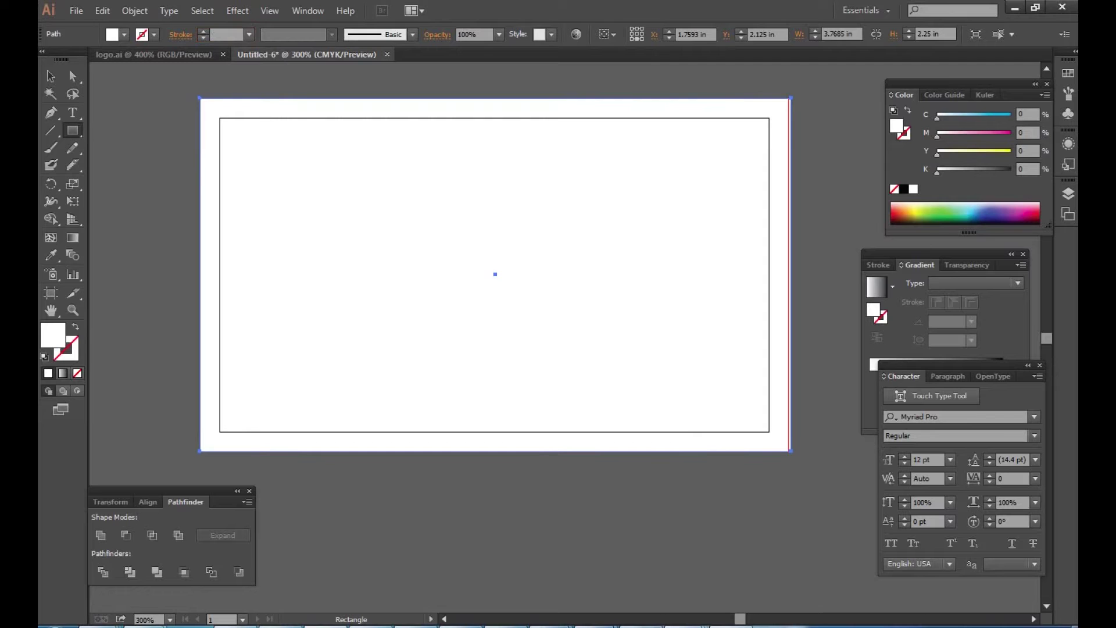
click(59, 68)
drag(478, 261, 482, 279)
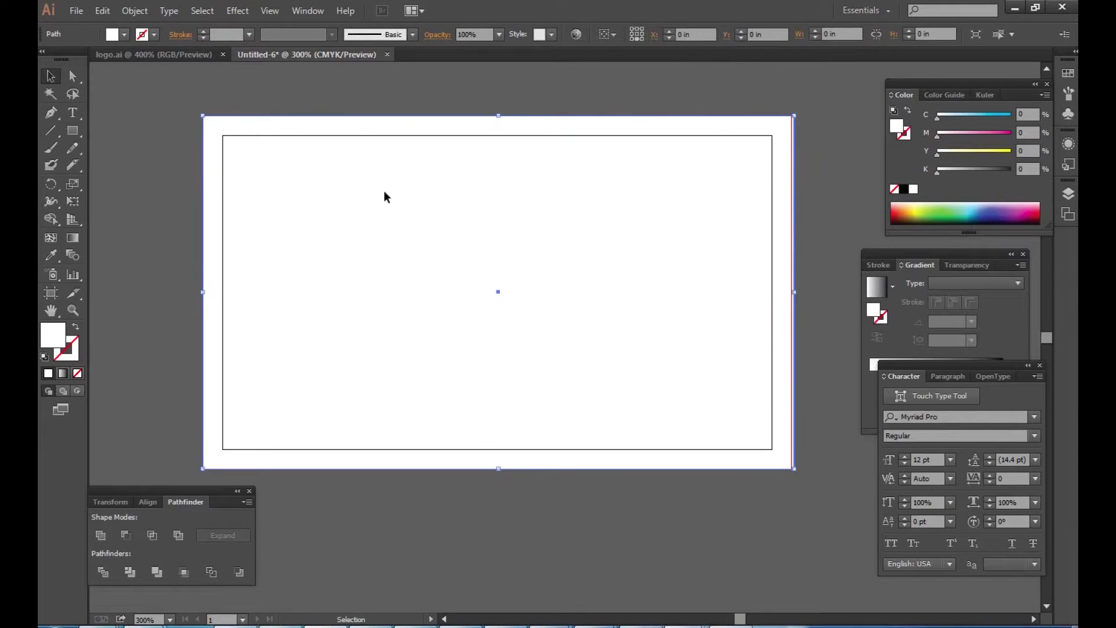
drag(447, 215, 364, 206)
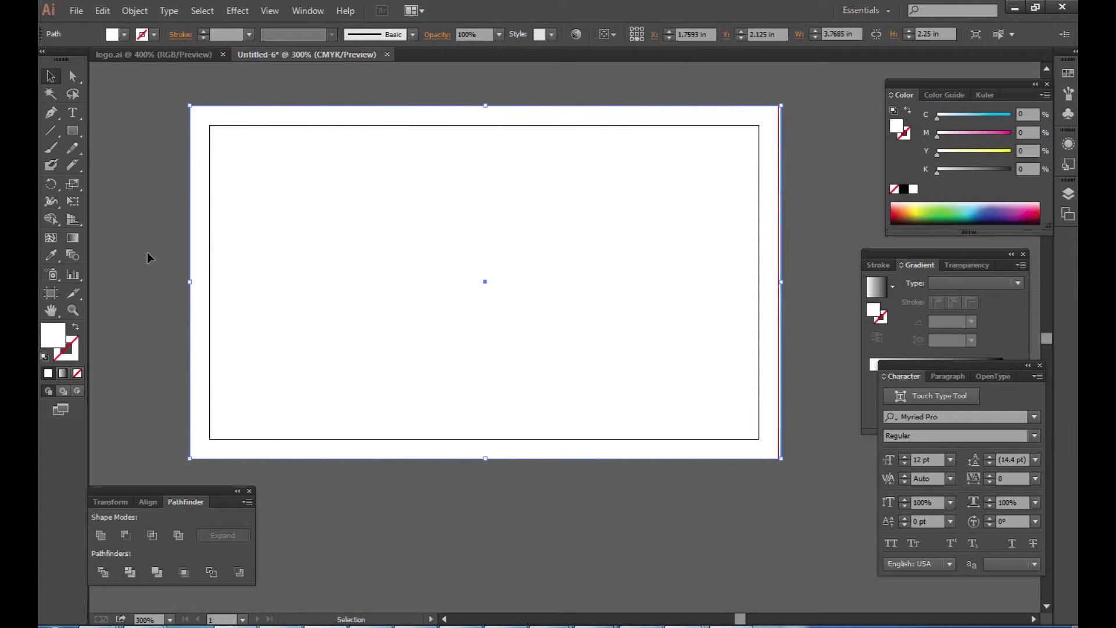
Add an anchor point on the rectangle's top edge and lock the white background.
click(51, 112)
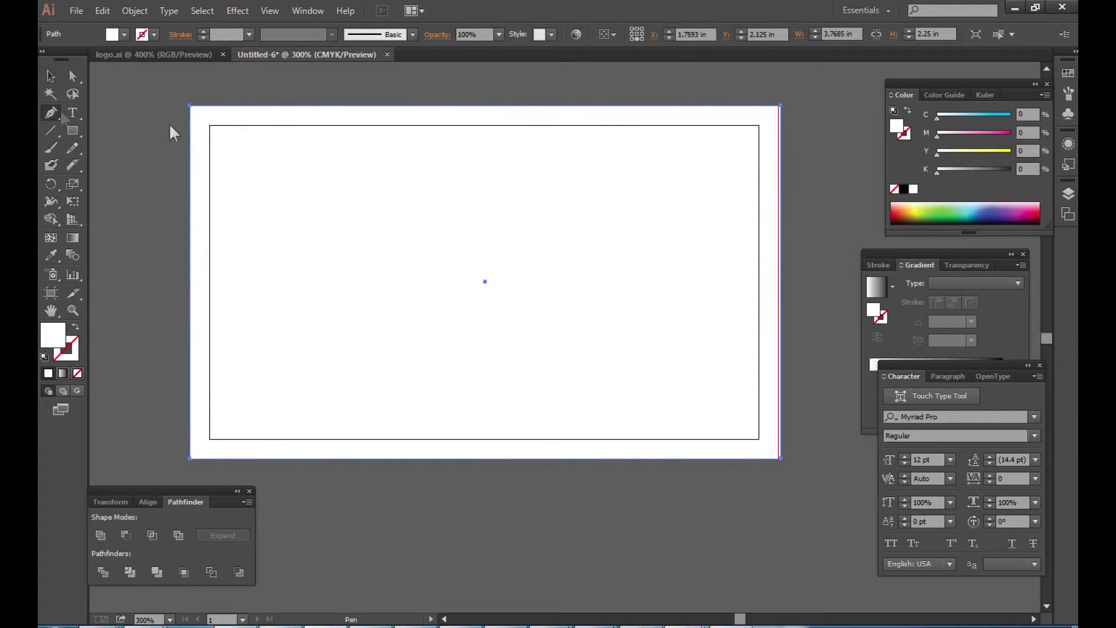
click(294, 105)
key(v)
click(135, 11)
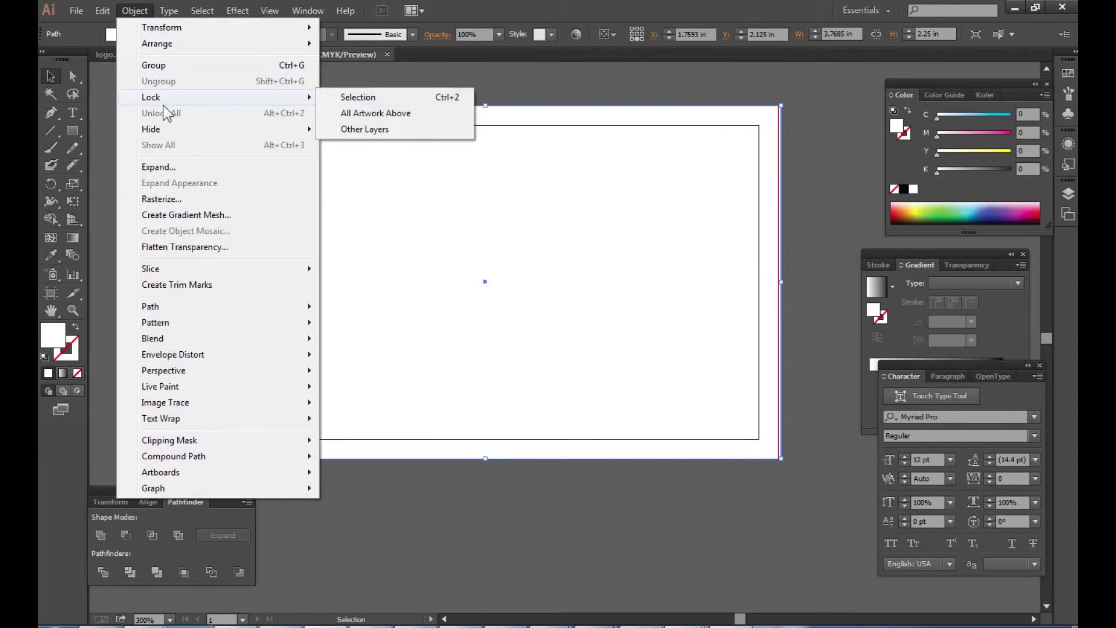
click(370, 97)
Draw a closed slanted panel over the card's left side with the Pen tool.
key(p)
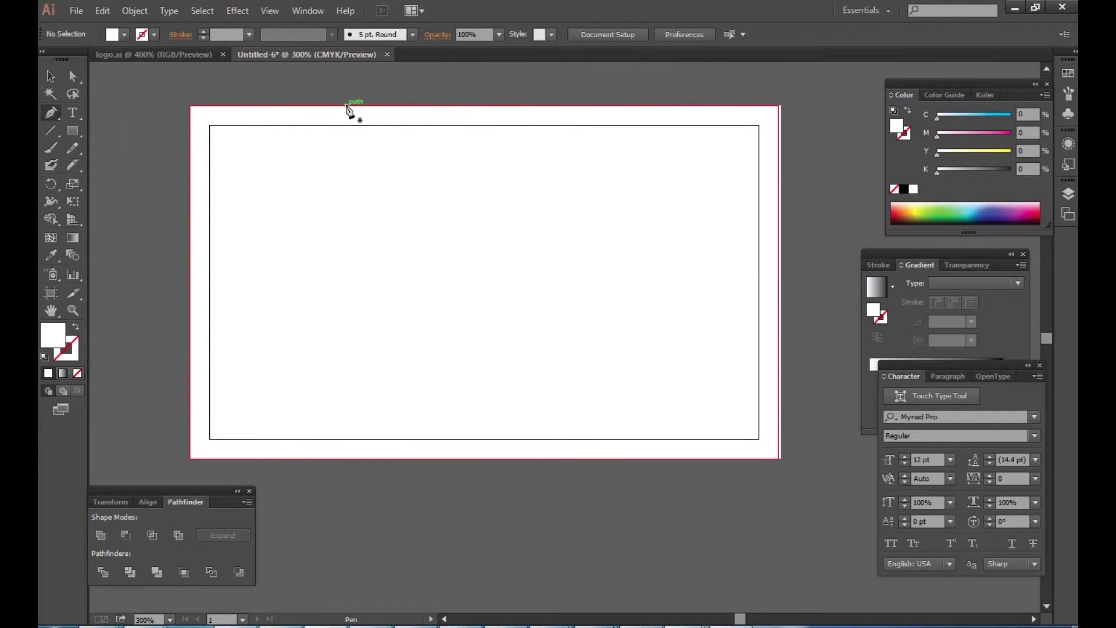
click(293, 106)
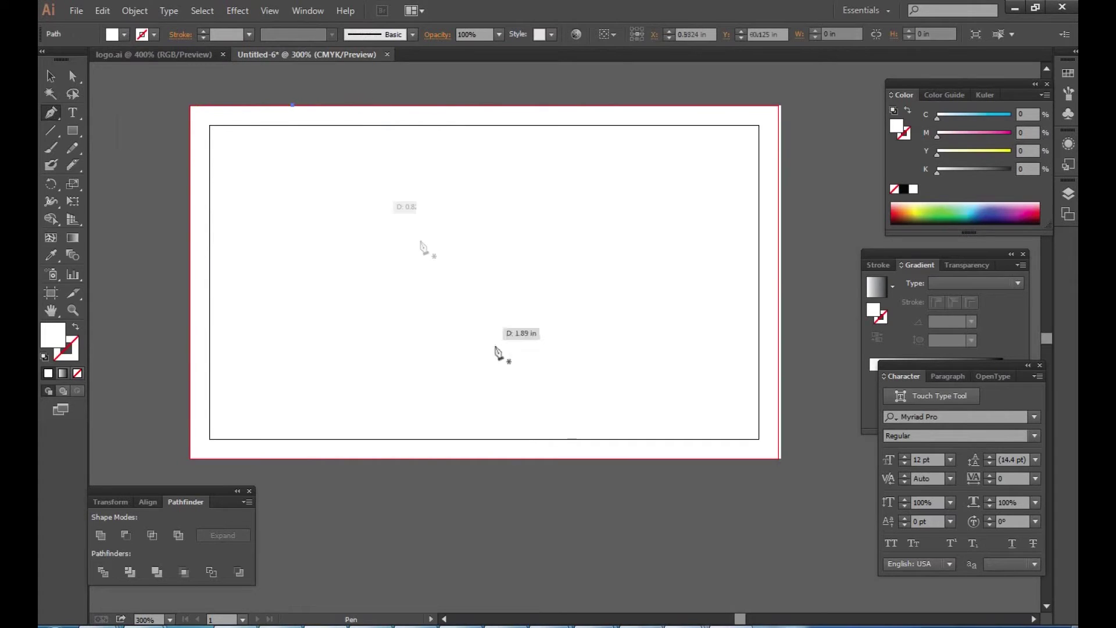
click(395, 460)
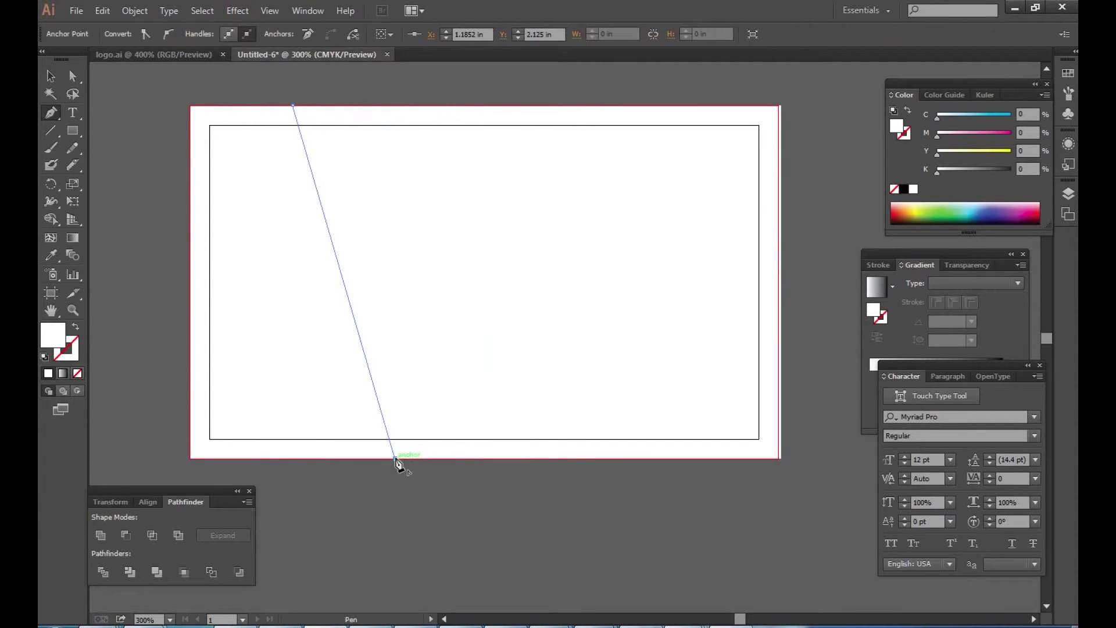
click(191, 459)
click(190, 105)
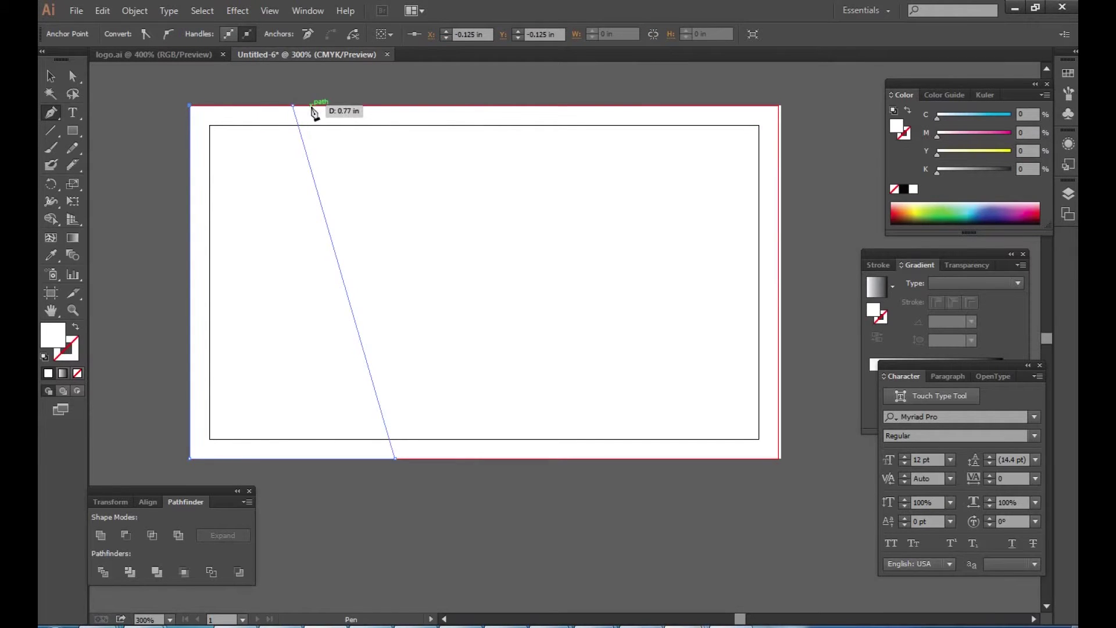
click(293, 106)
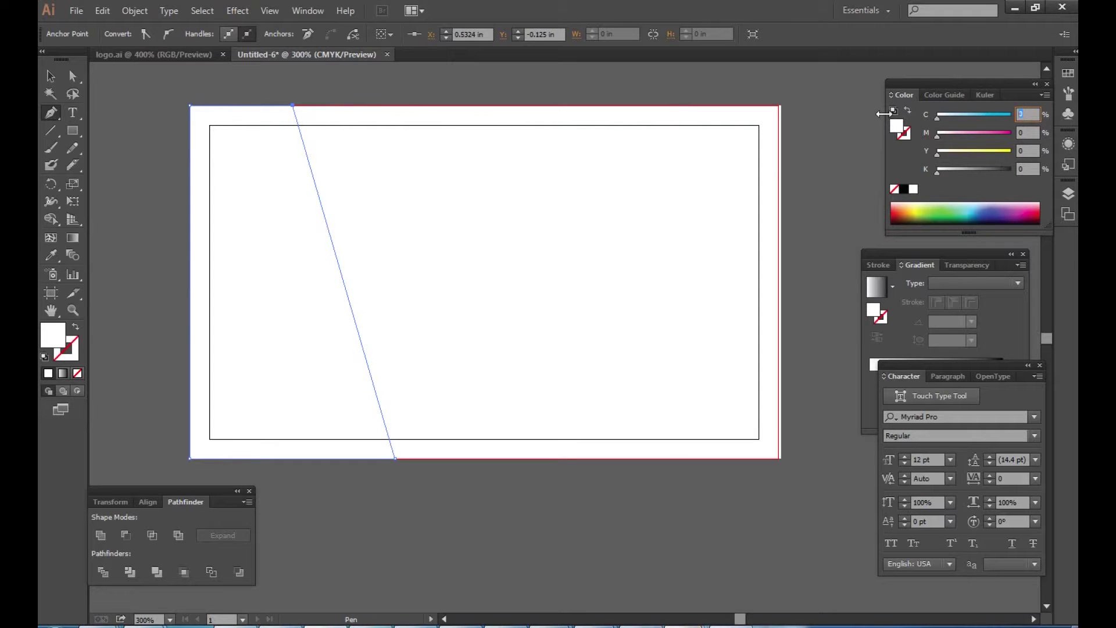
click(1025, 111)
text(70)
Fill the slanted panel with dark charcoal C70 M60 Y60 K60.
key(Tab)
text(60)
key(Tab)
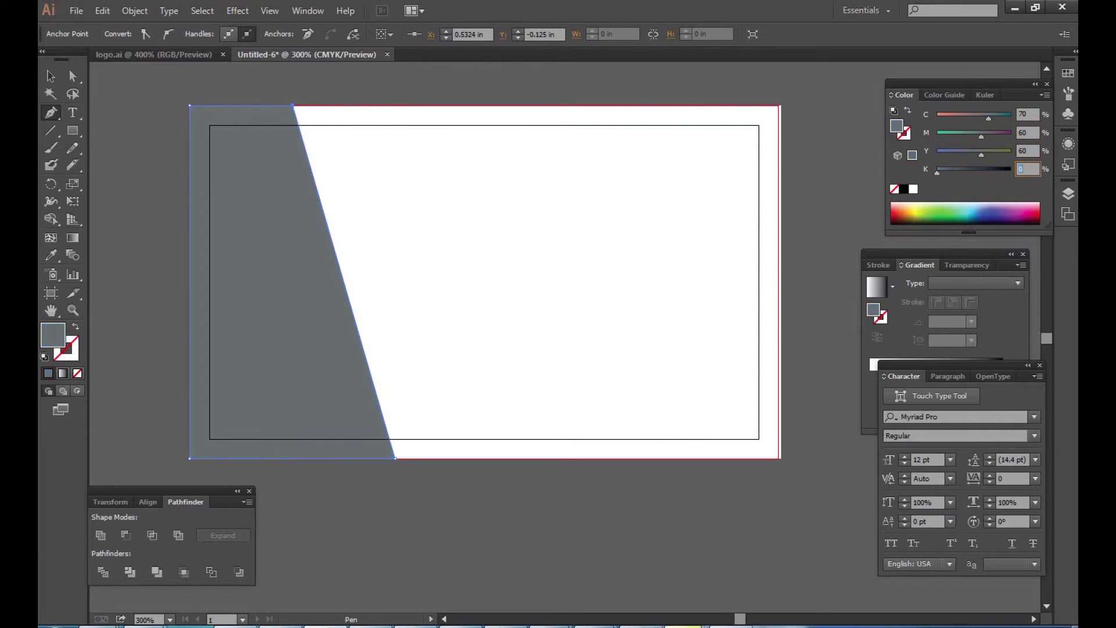
key(Tab)
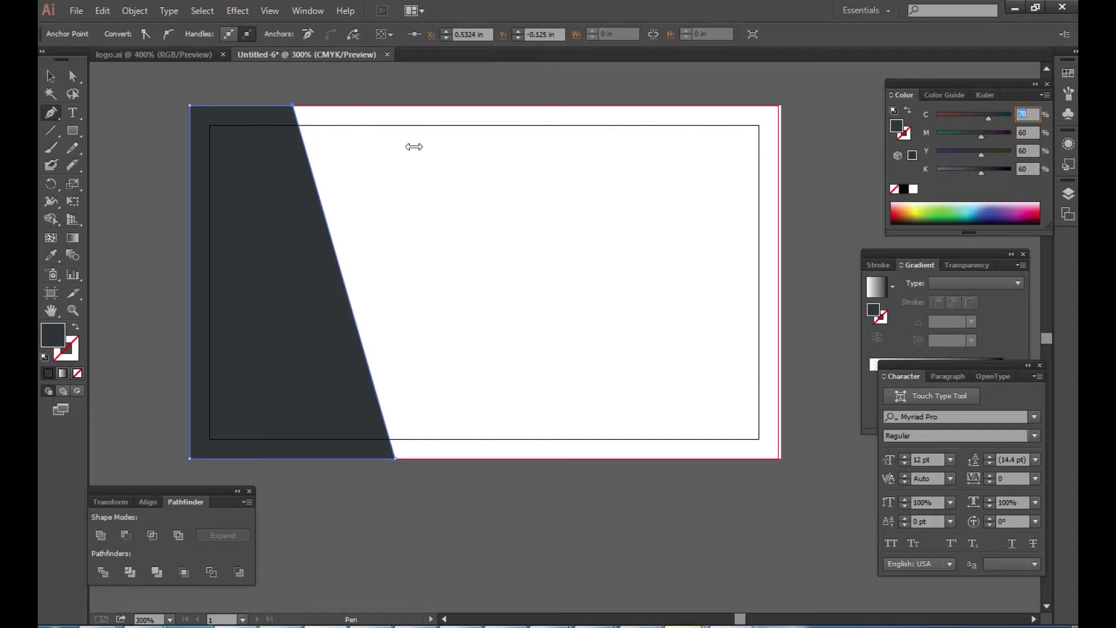
key(v)
click(148, 113)
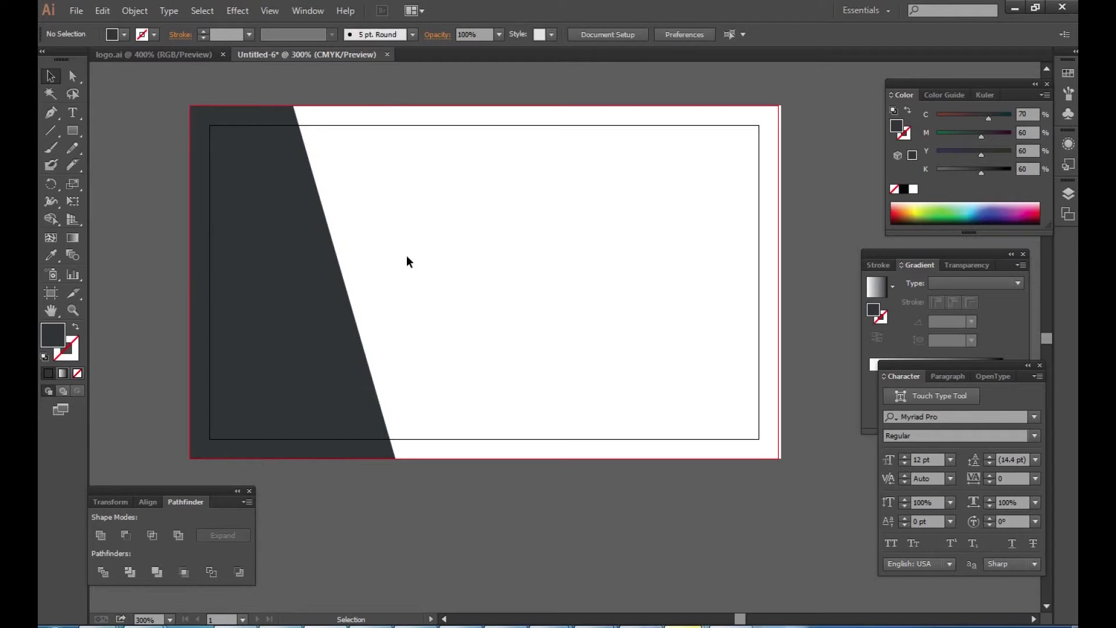
drag(491, 284, 428, 272)
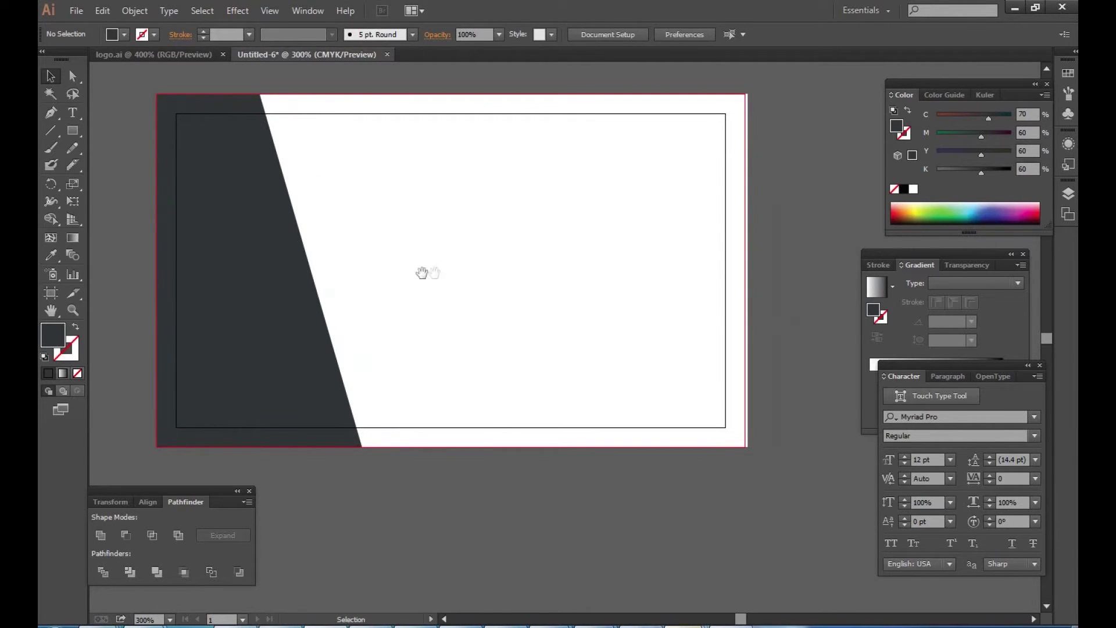
Draw a dark horizontal band across the card's upper part to the right bleed.
click(75, 131)
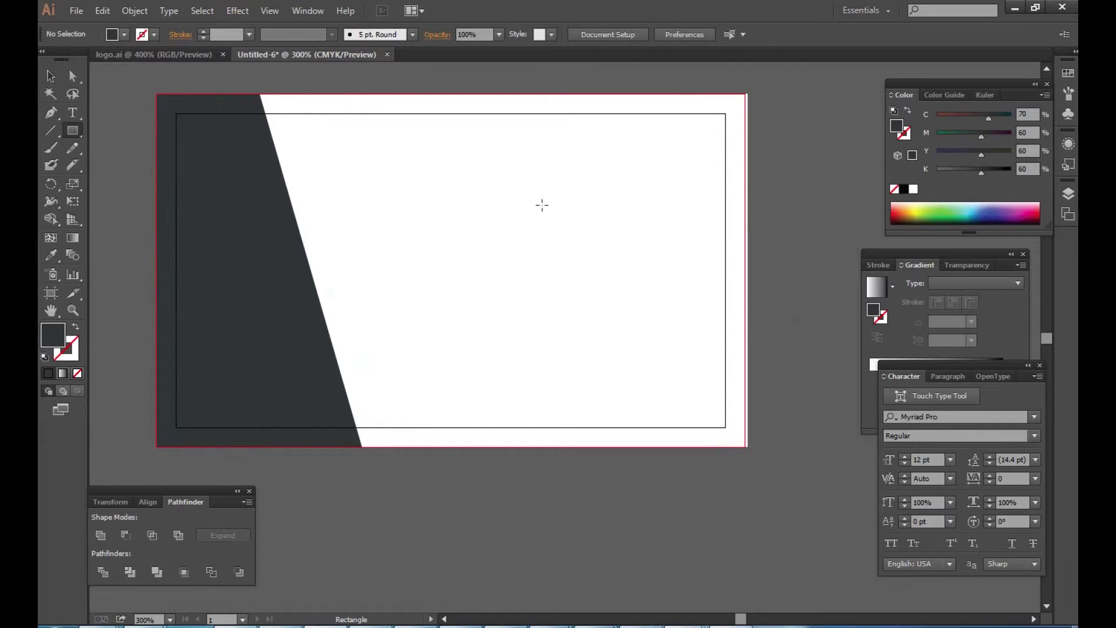
drag(270, 152, 748, 222)
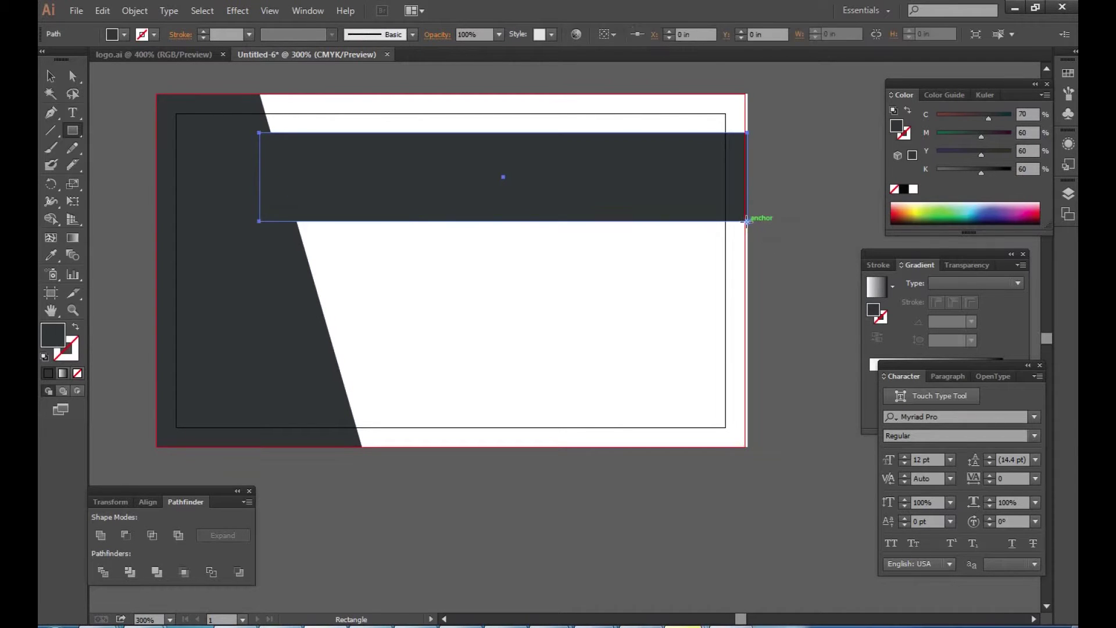
key(ctrl+z)
drag(248, 141, 749, 212)
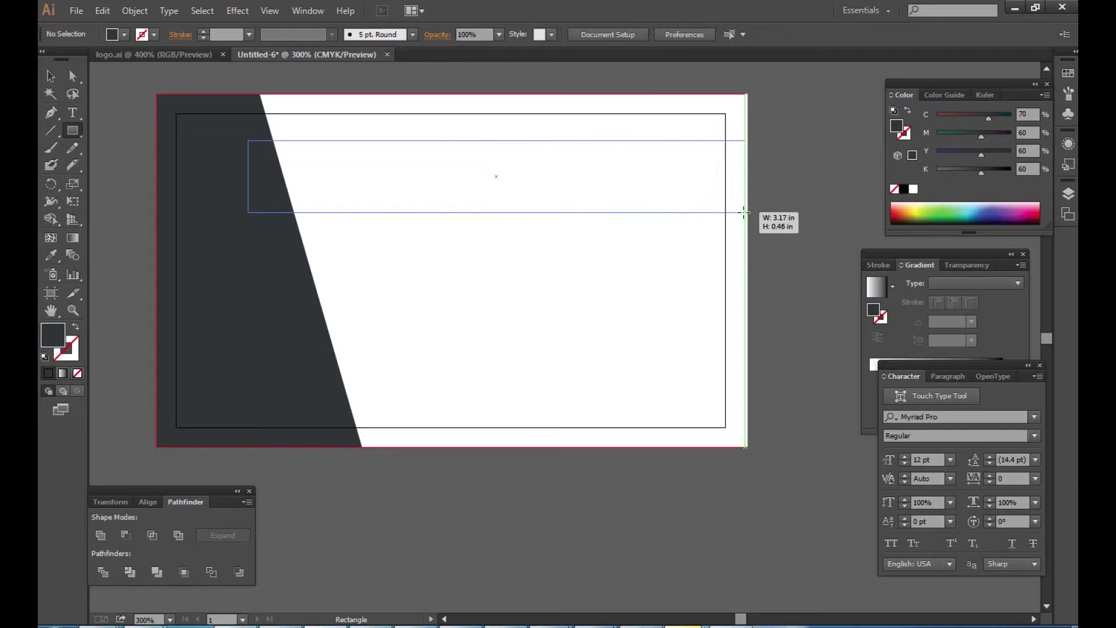
drag(748, 212, 745, 212)
click(51, 75)
click(521, 505)
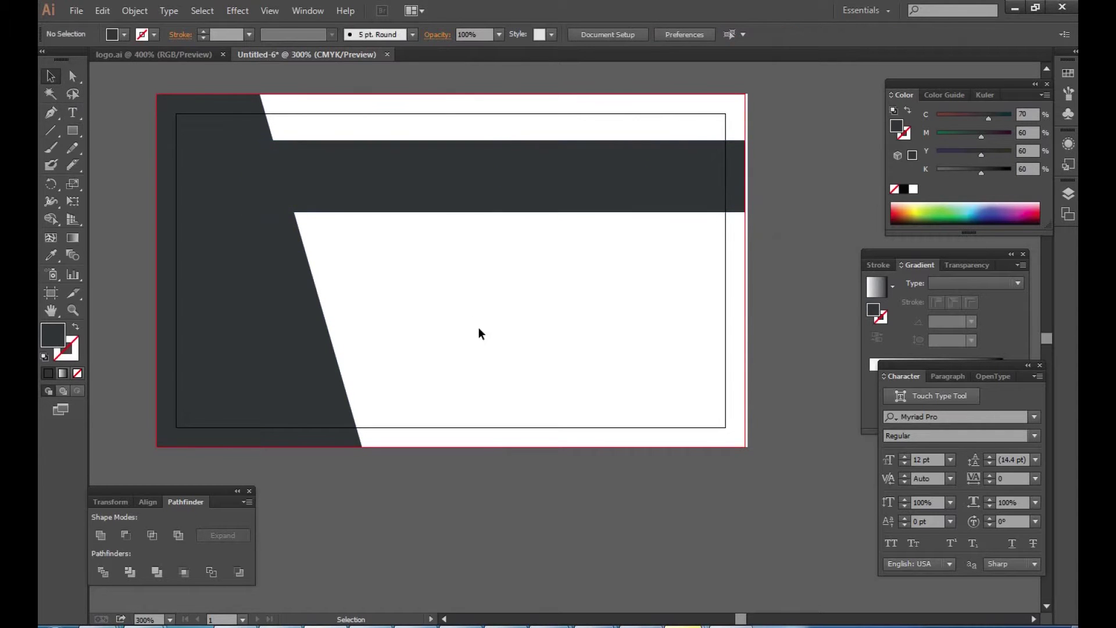
Unlock the background, stretch it to the bleed, and make the band taller.
click(129, 11)
click(162, 112)
click(756, 298)
scroll(756, 303, up, 2)
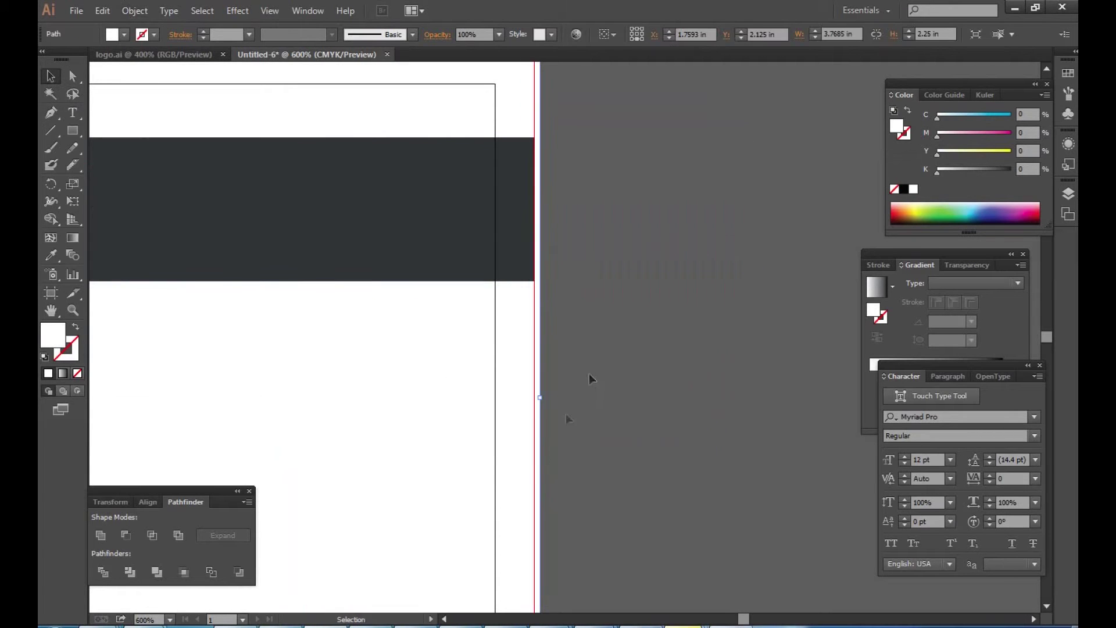
drag(543, 402, 534, 396)
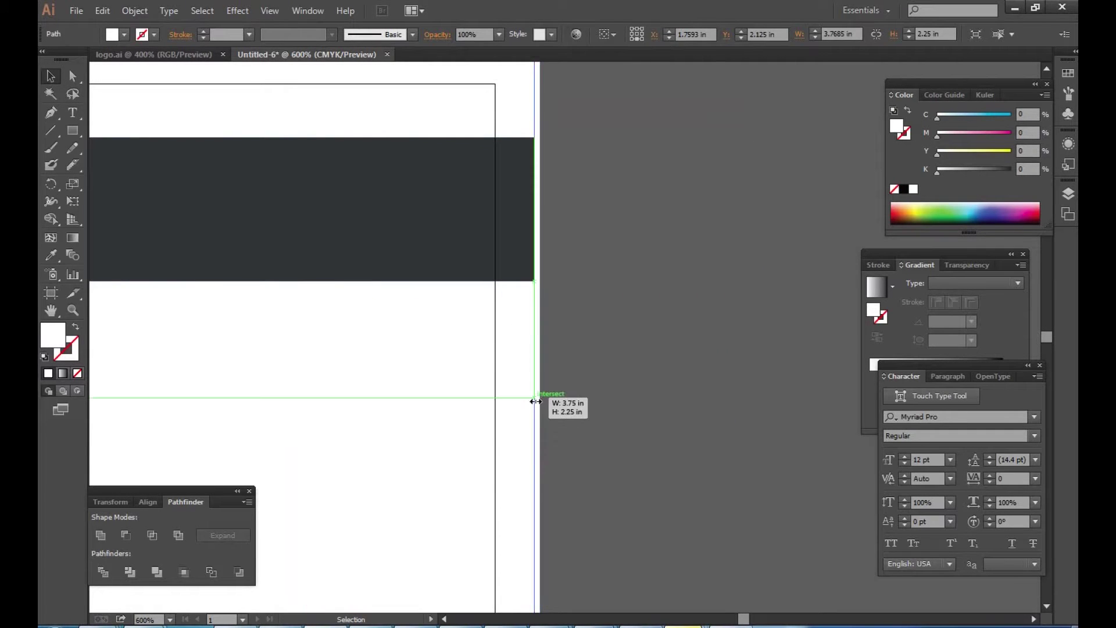
drag(278, 361, 539, 361)
scroll(539, 362, down, 2)
click(459, 233)
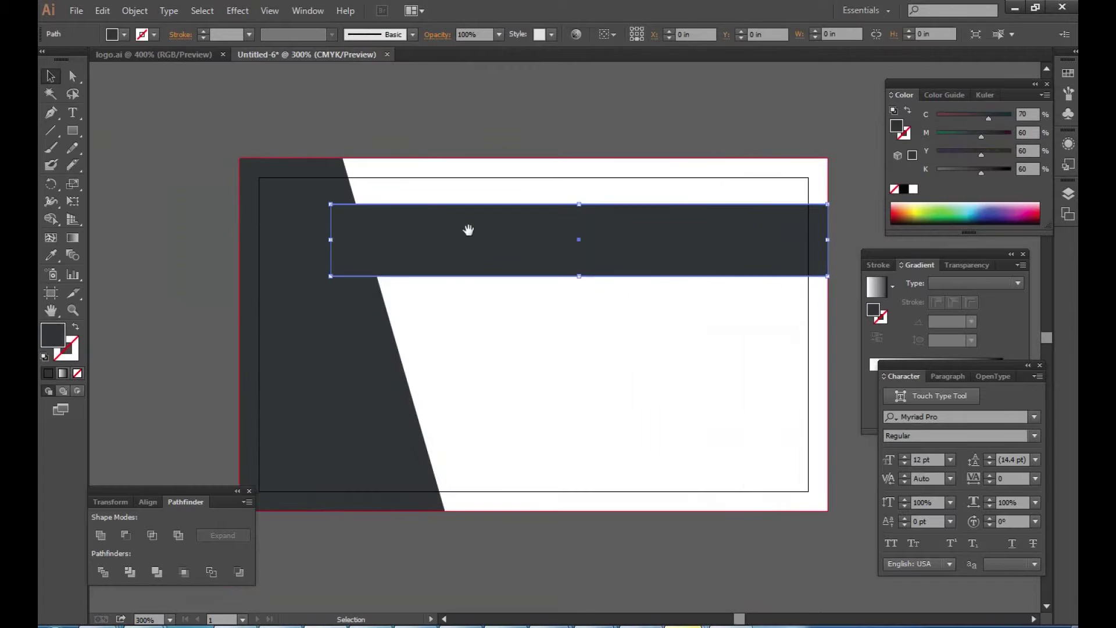
drag(579, 205, 579, 198)
Draw a hexagon at the band's left end with the Polygon tool.
drag(72, 131, 154, 180)
drag(332, 228, 391, 287)
click(73, 76)
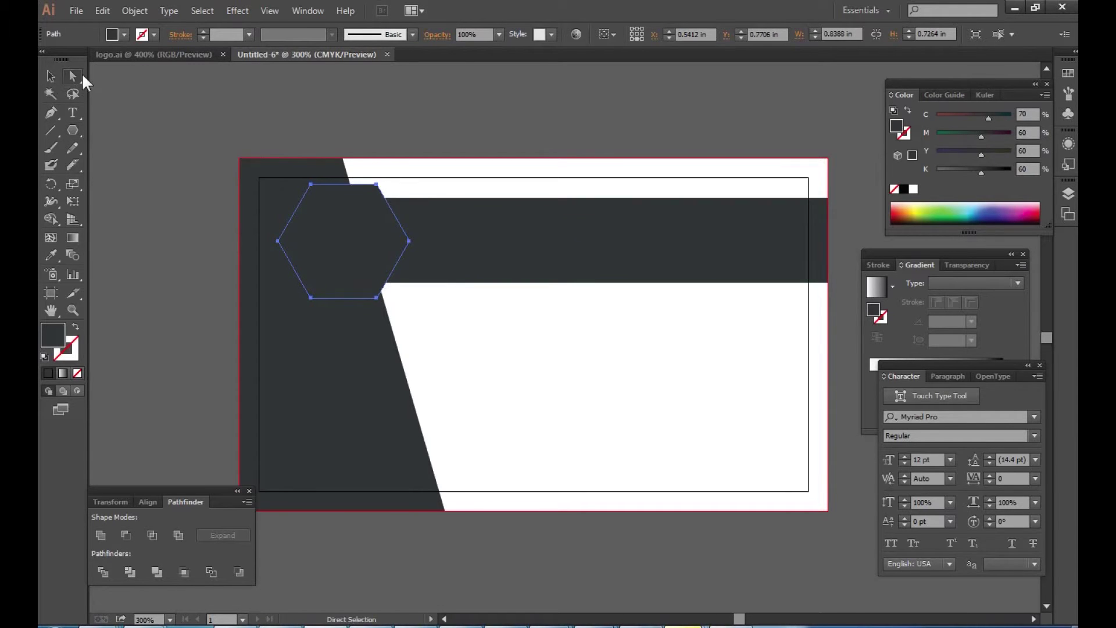
Copy the hexagon and subtract it from the dark bar with Minus Front.
click(124, 181)
click(51, 76)
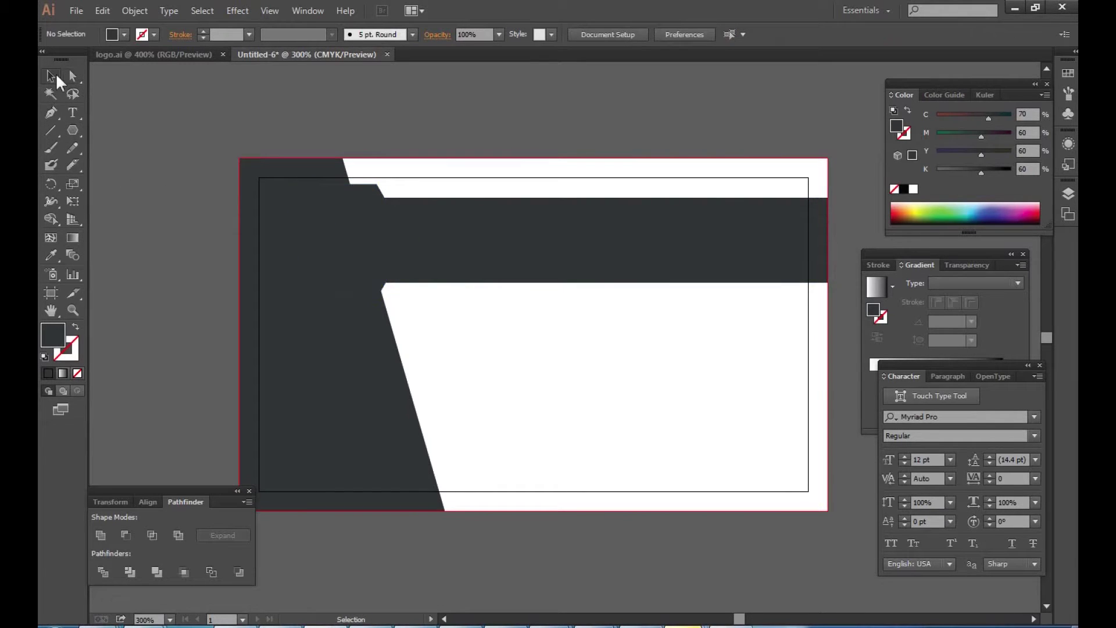
click(348, 220)
click(102, 11)
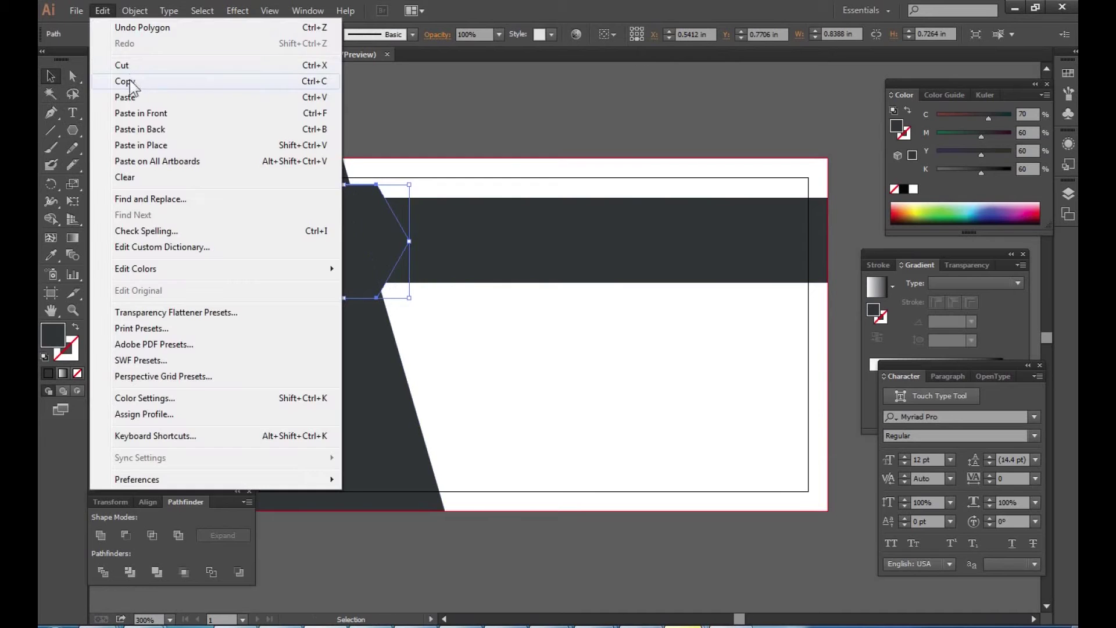
click(124, 78)
shift+click(511, 237)
click(125, 535)
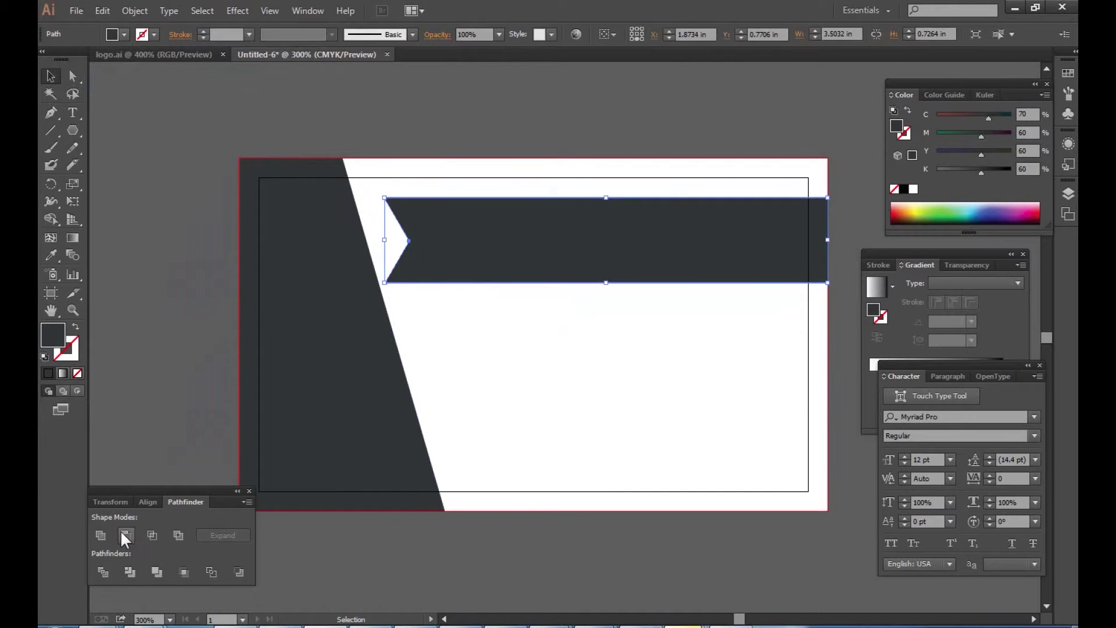
Paste the hexagon back in front and fill it white.
click(102, 10)
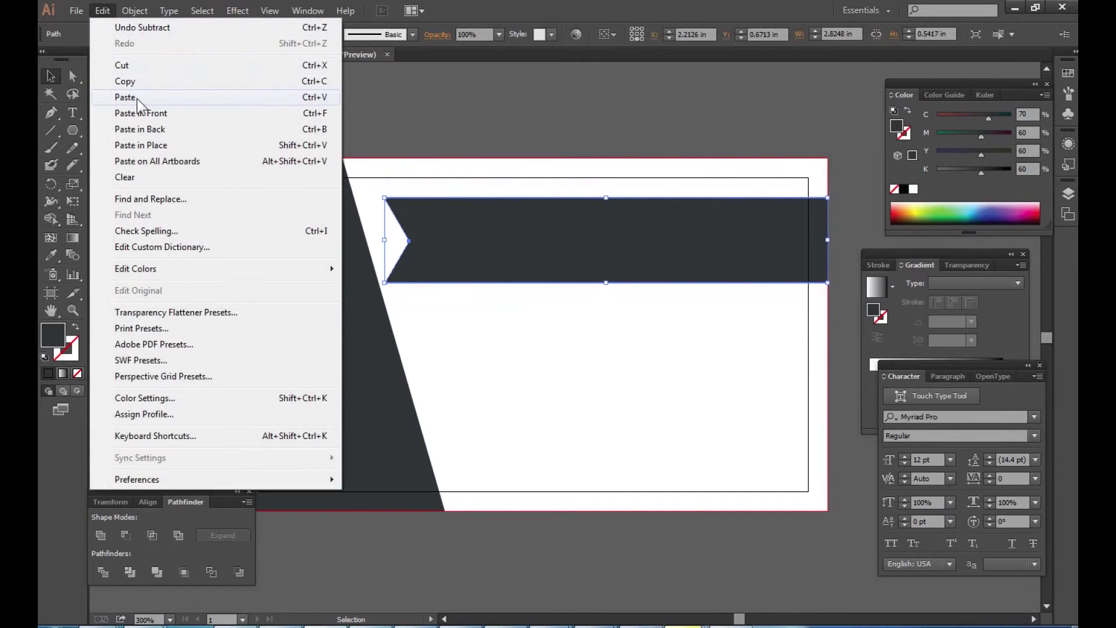
click(124, 95)
key(ctrl+z)
click(110, 11)
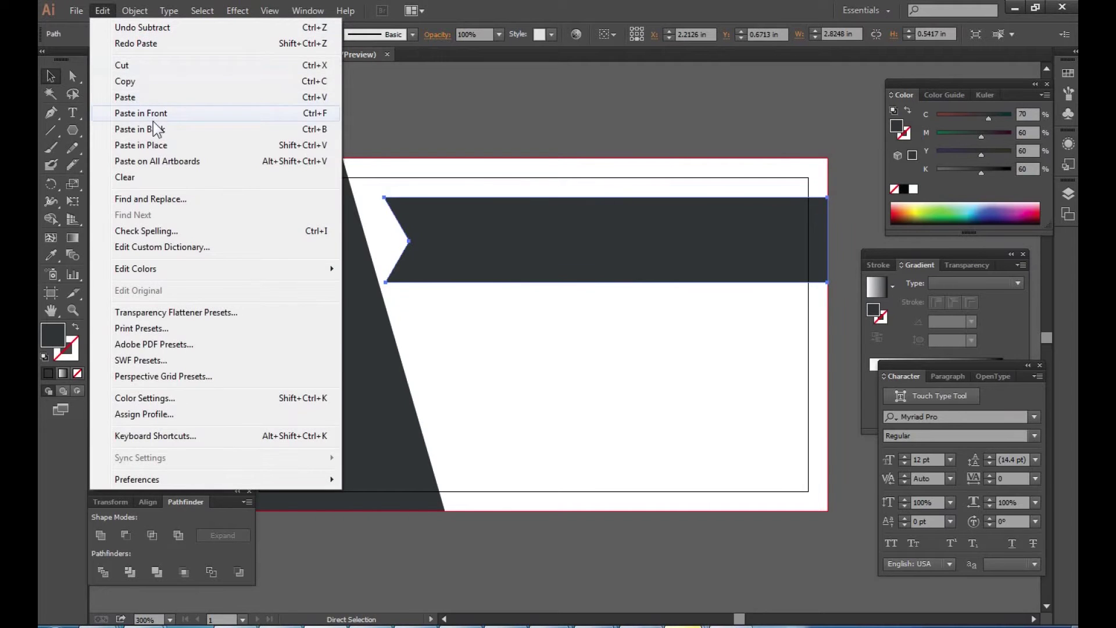
click(154, 114)
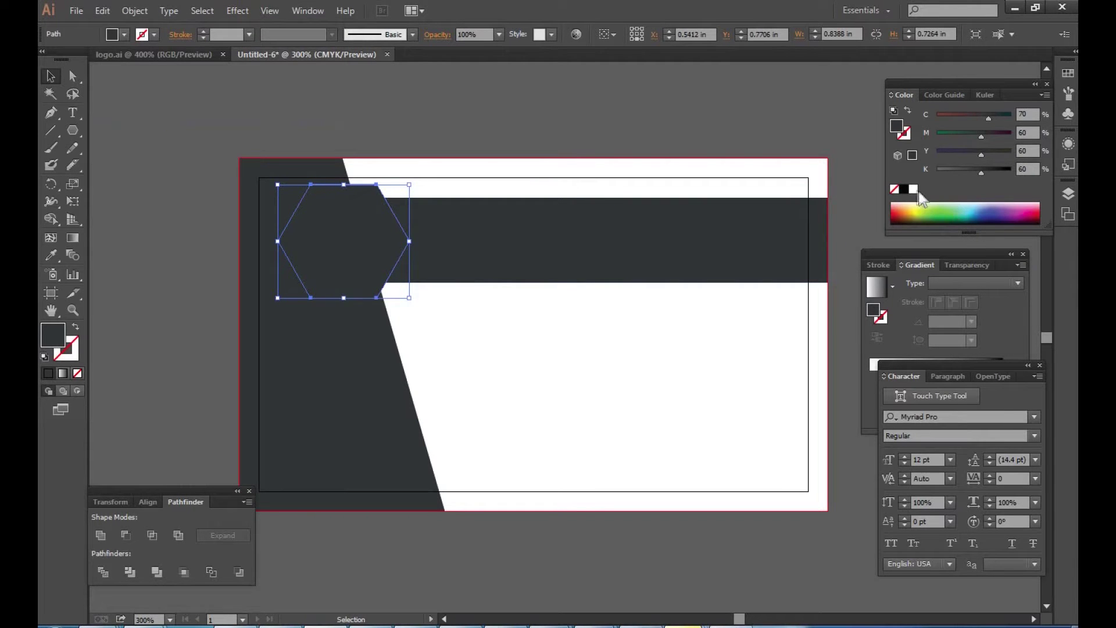
click(914, 189)
click(605, 135)
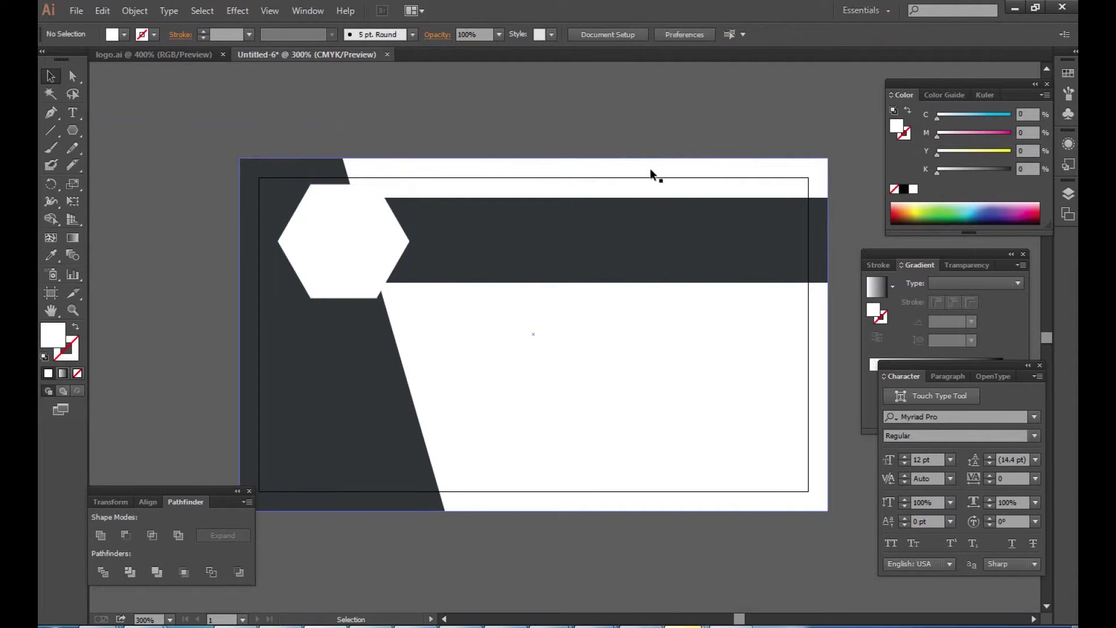
Copy the white hexagon, then recolour the original dark with the Eyedropper.
click(373, 227)
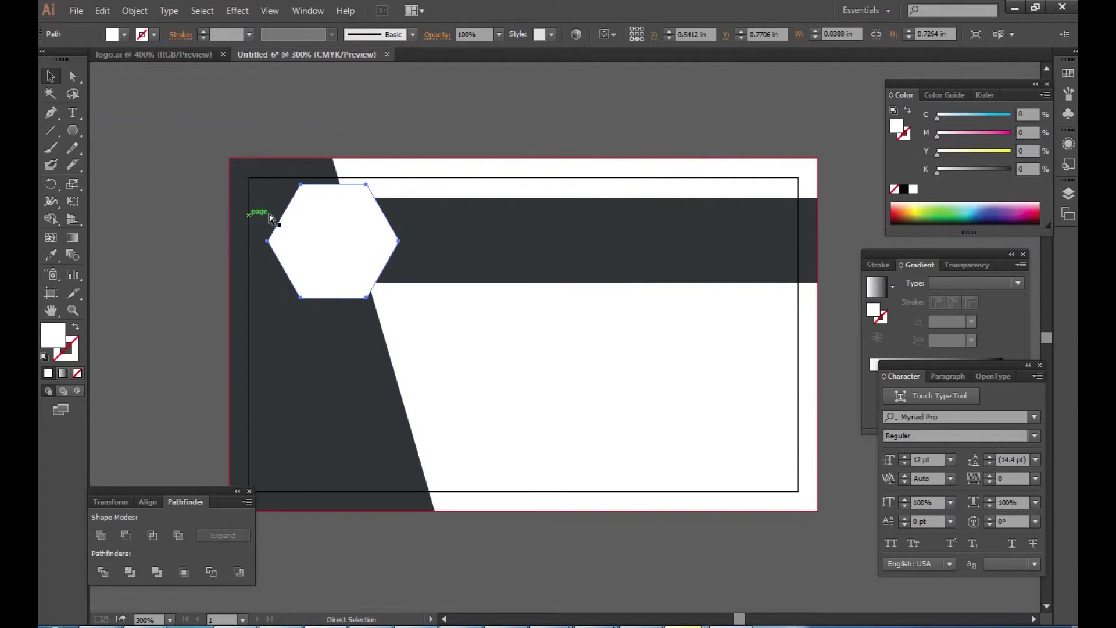
click(103, 10)
click(93, 80)
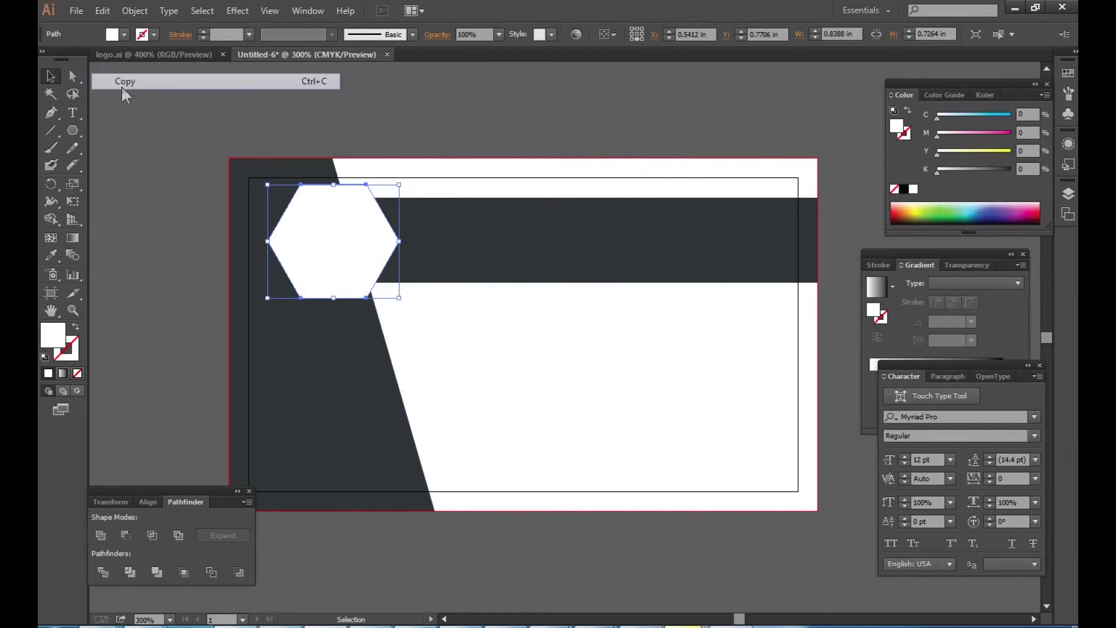
click(50, 256)
click(337, 320)
Paste the white hexagon on top and scale it slightly smaller about its centre.
click(51, 76)
click(103, 10)
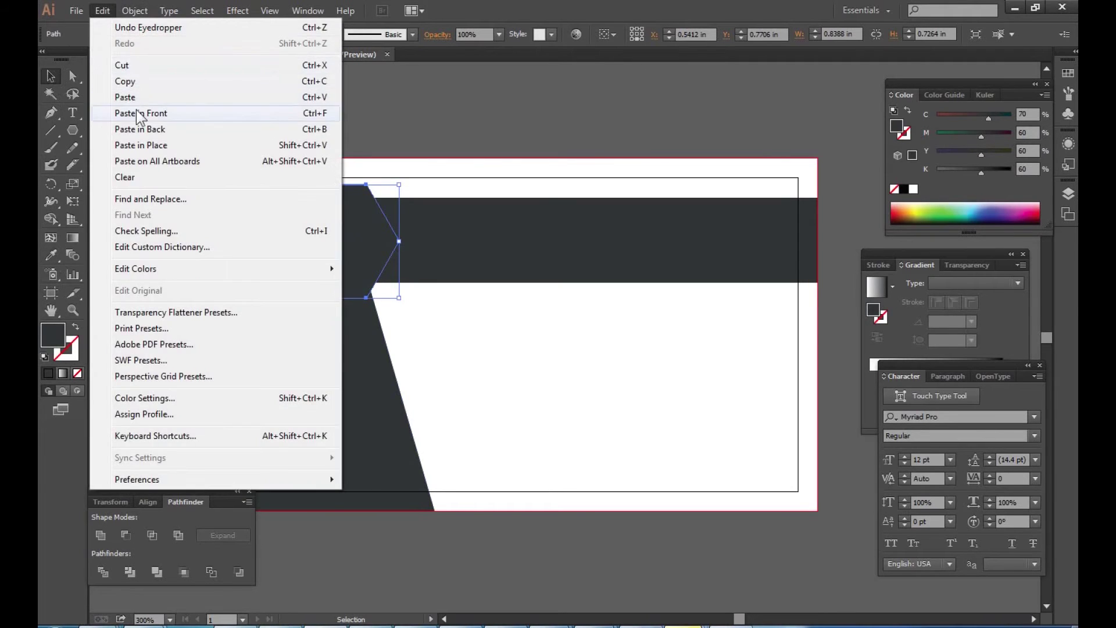
click(140, 115)
shift+click(385, 189)
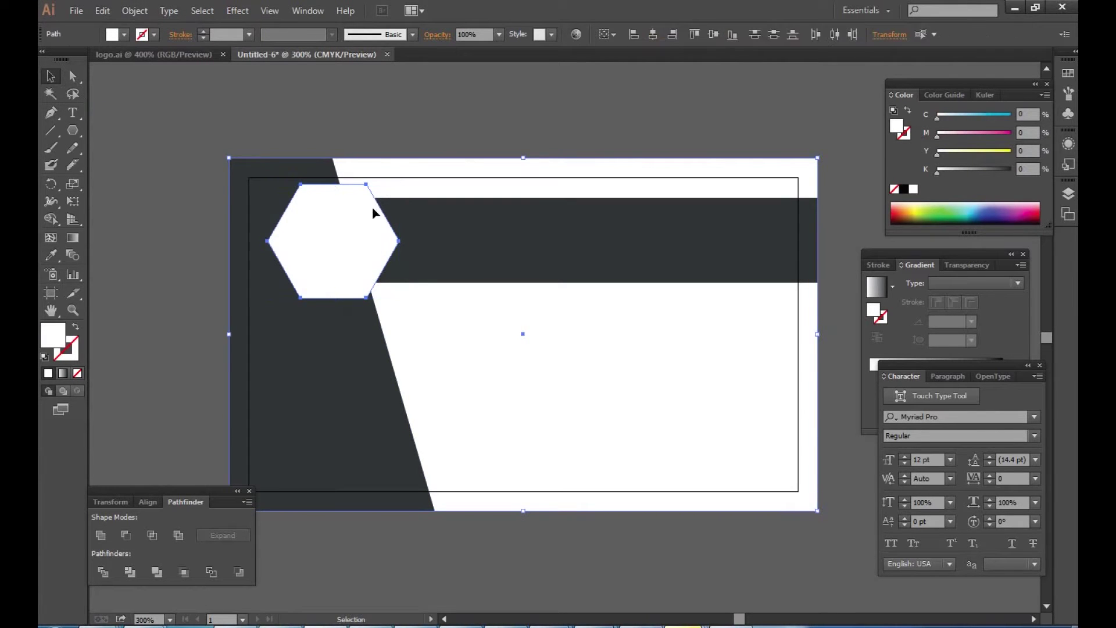
shift+click(395, 189)
drag(399, 185, 397, 188)
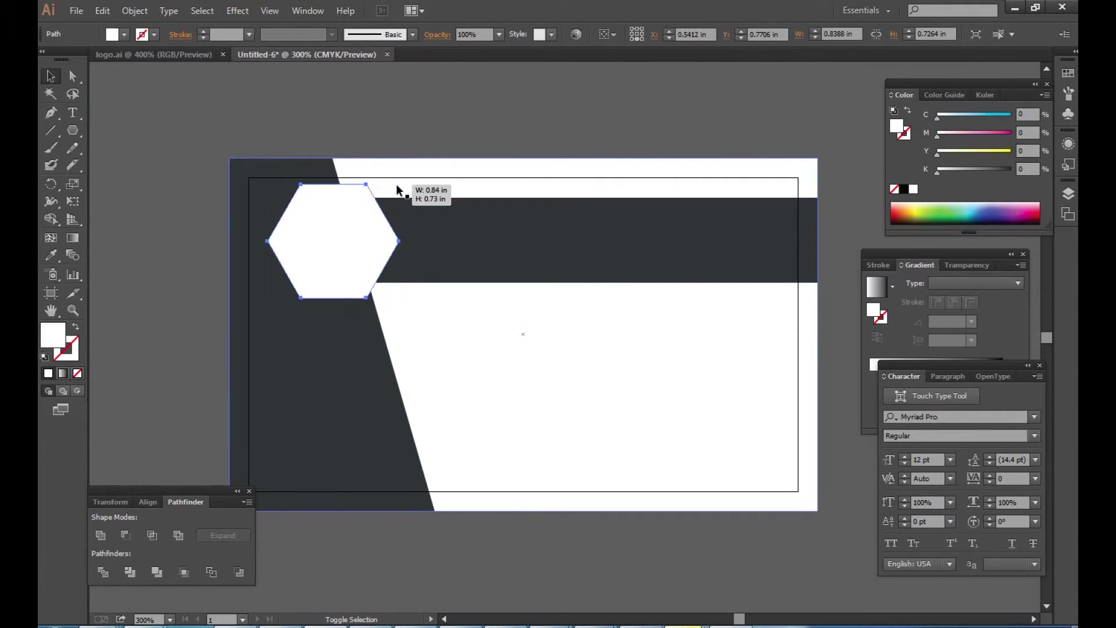
key(a)
key(v)
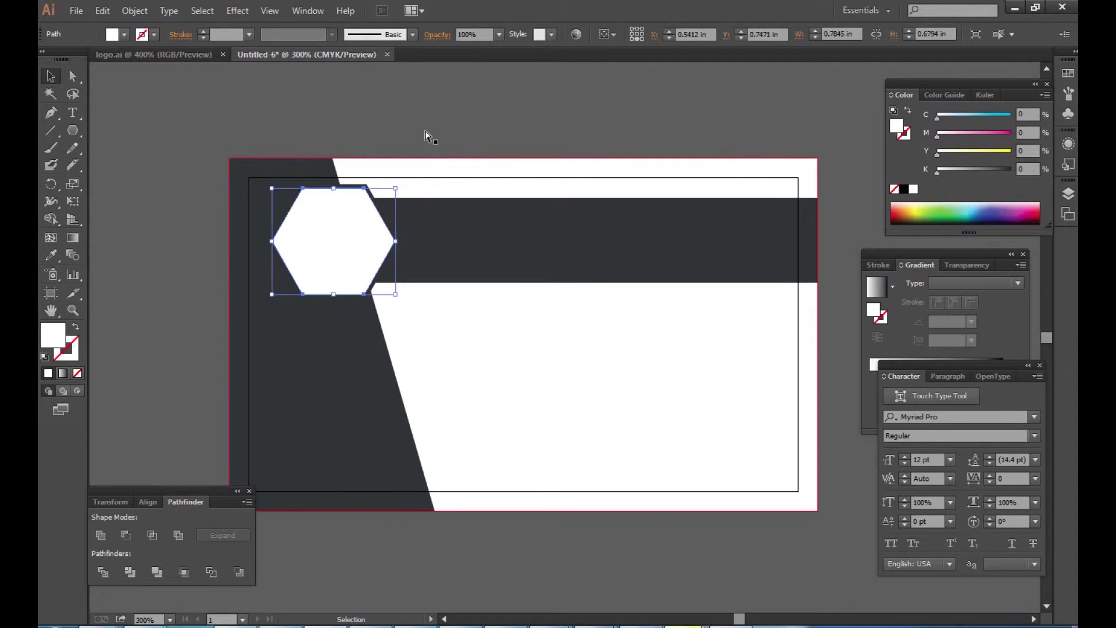
click(424, 138)
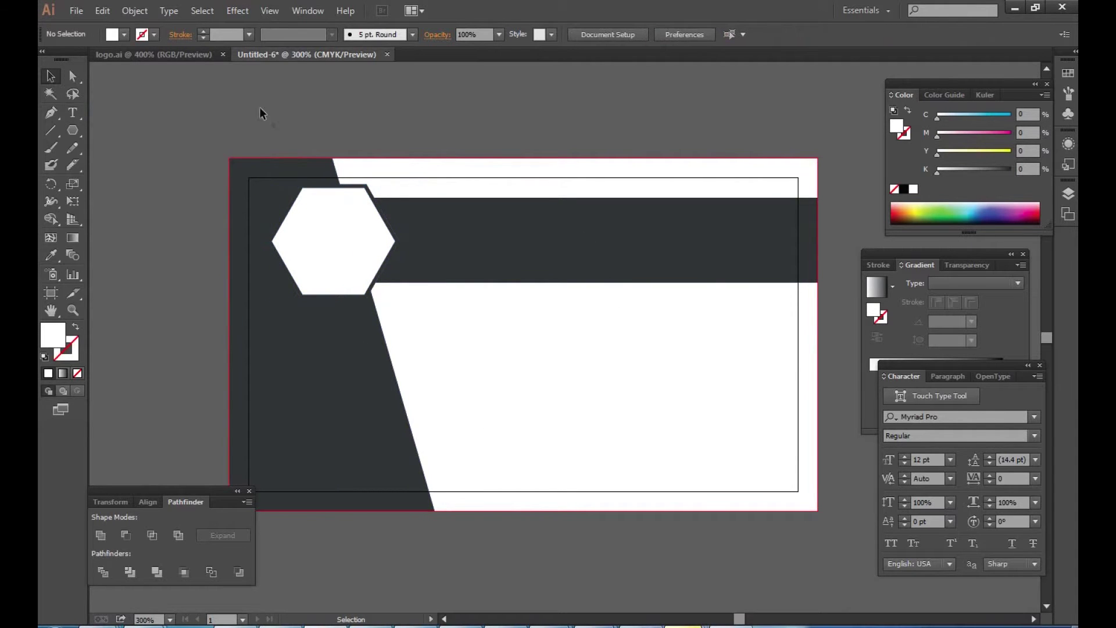
click(179, 53)
Copy the AT logo group from logo.ai and paste it into the card document.
click(434, 208)
click(103, 11)
click(175, 82)
click(326, 56)
click(102, 10)
click(125, 96)
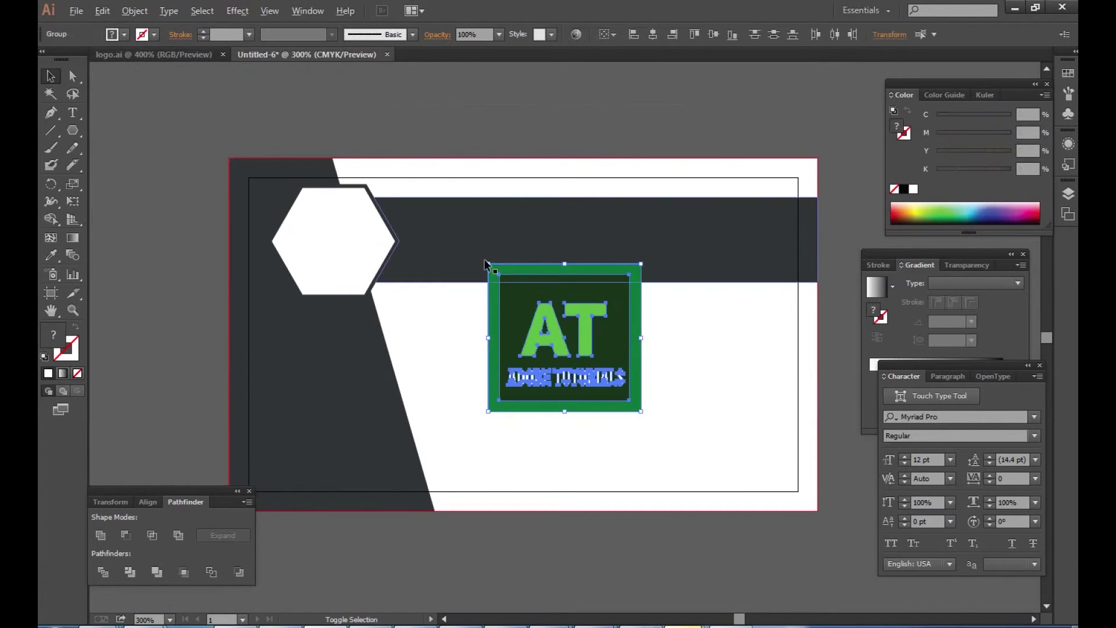
Scale the AT logo and centre it inside the white hexagon.
drag(489, 264, 528, 303)
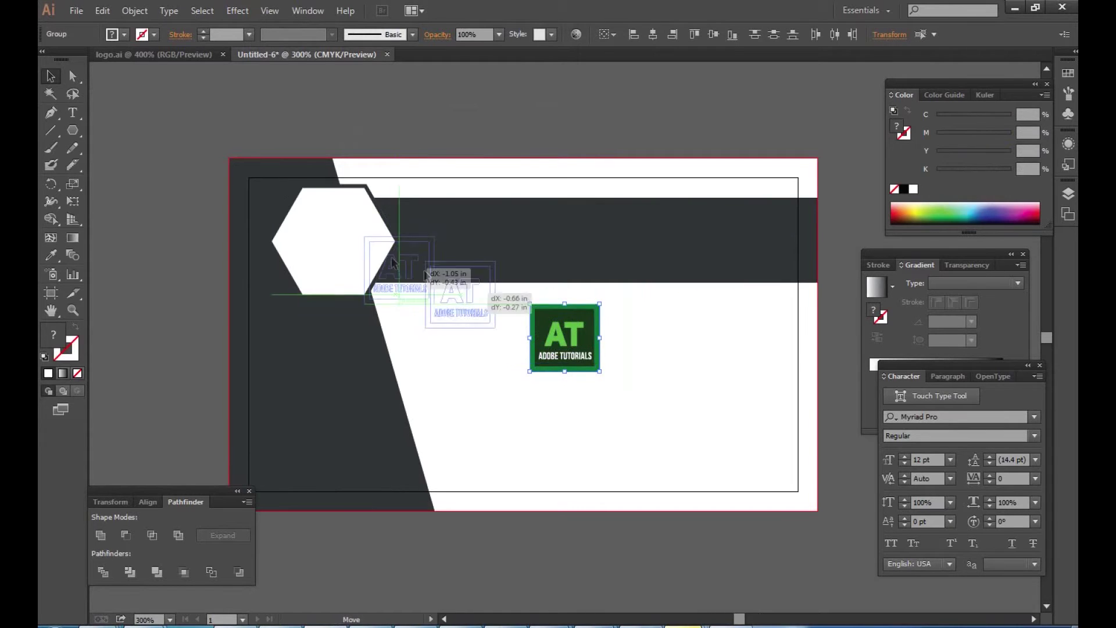
drag(596, 338, 367, 241)
ctrl+click(498, 287)
drag(335, 291, 391, 256)
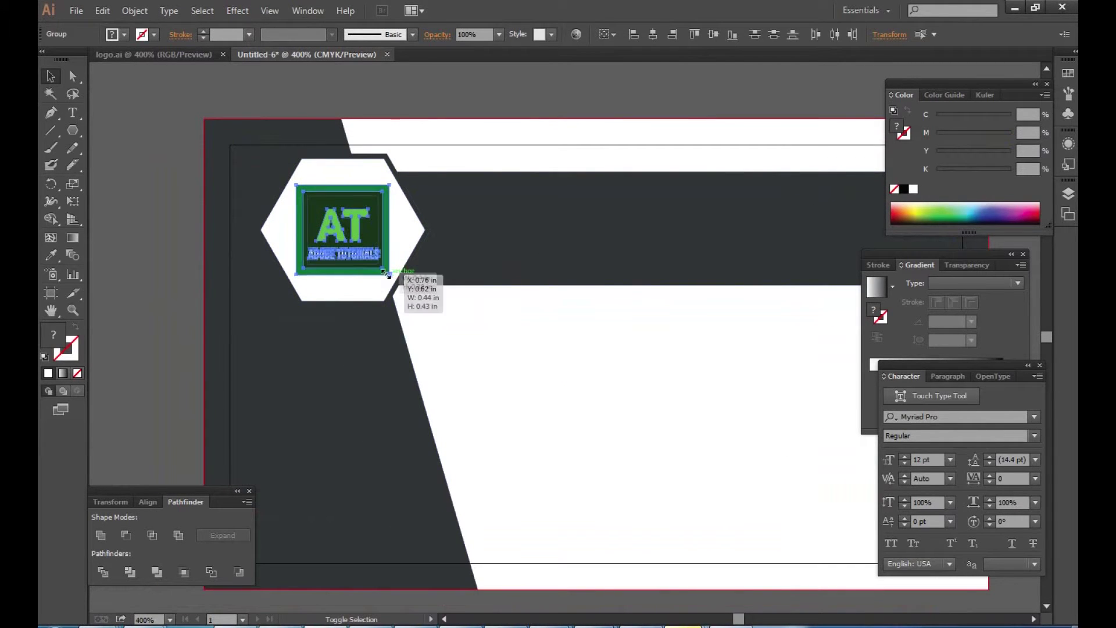
mouse_move(392, 276)
mouse_down()
mouse_move(397, 283)
mouse_move(394, 269)
mouse_up()
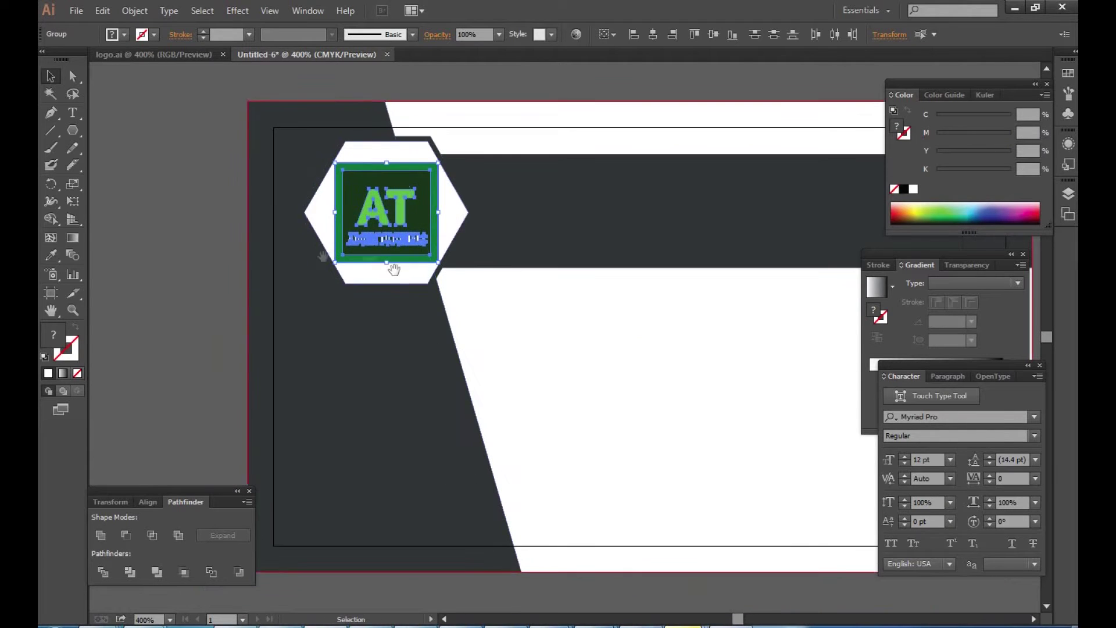
click(193, 217)
click(72, 75)
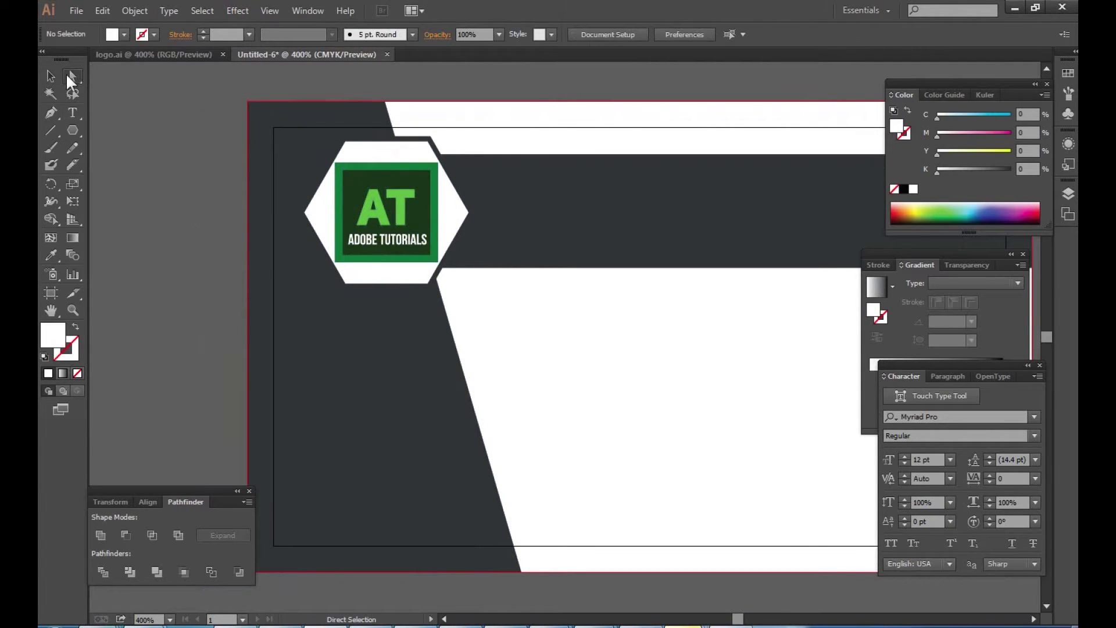
click(436, 175)
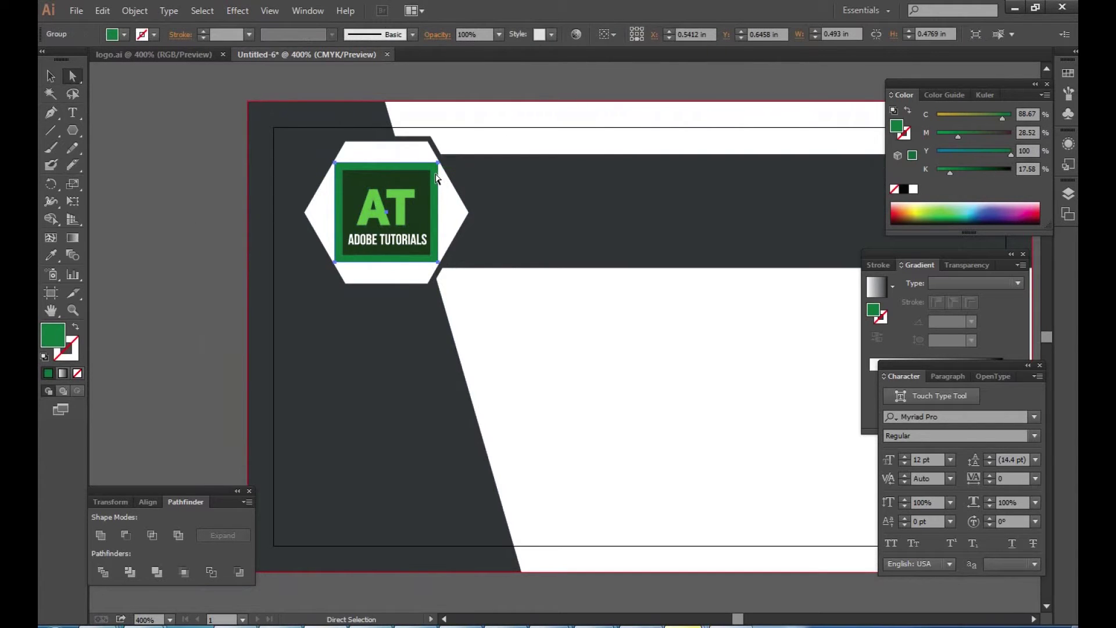
Delete the logo's green square and bring the ADOBE TUTORIALS text to the front.
key(Delete)
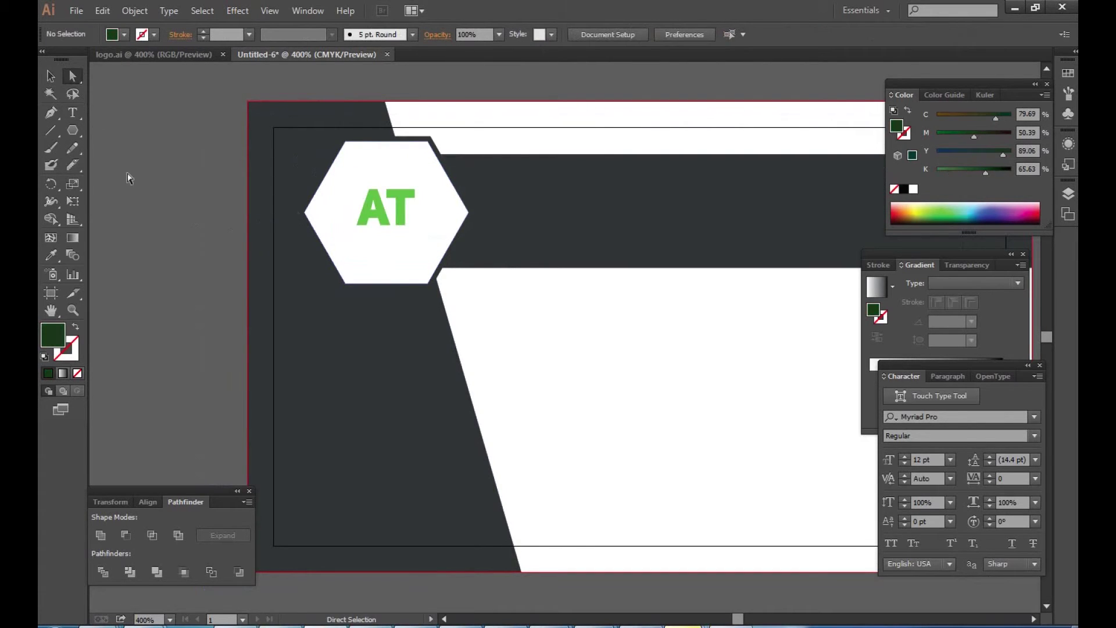
click(51, 76)
click(410, 256)
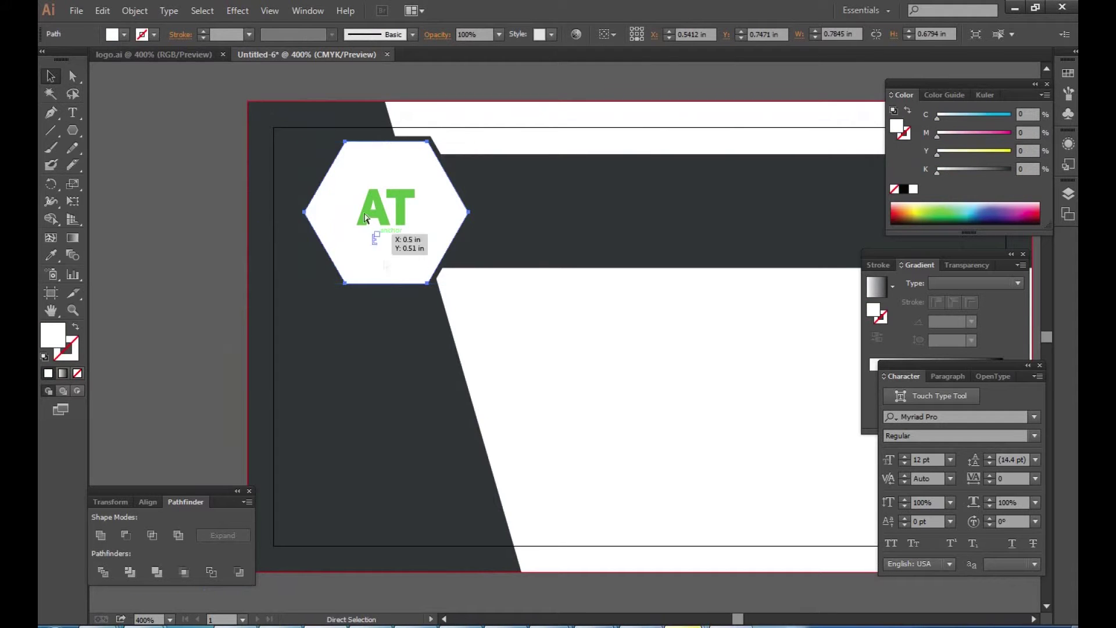
click(266, 11)
click(272, 27)
click(389, 243)
right_click(389, 245)
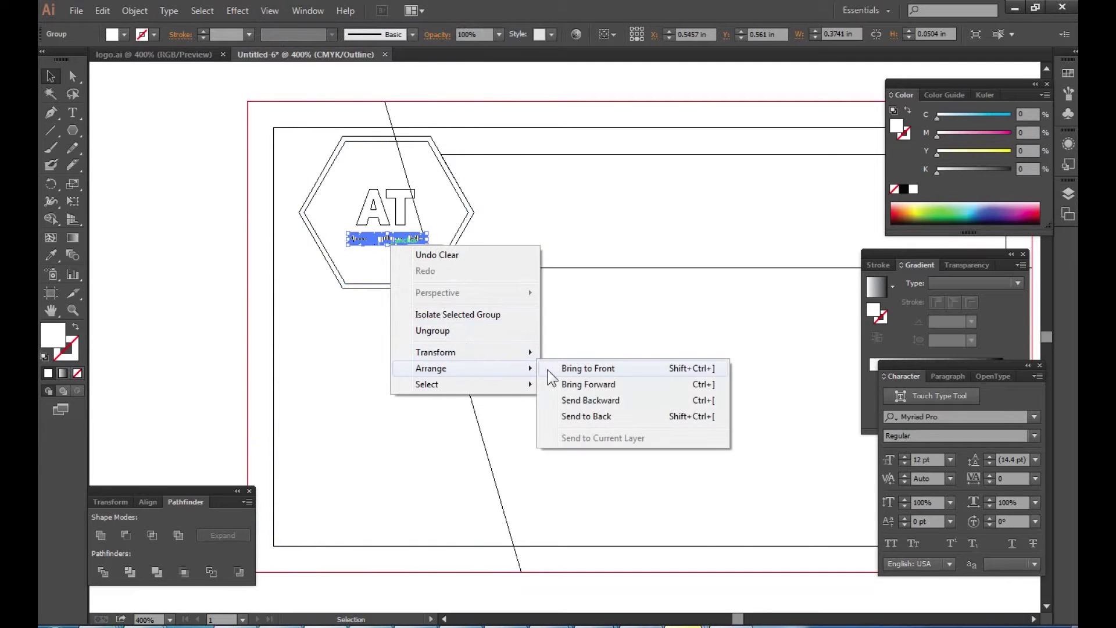
click(558, 366)
Recolour the ADOBE TUTORIALS text dark grey with the Eyedropper.
click(264, 13)
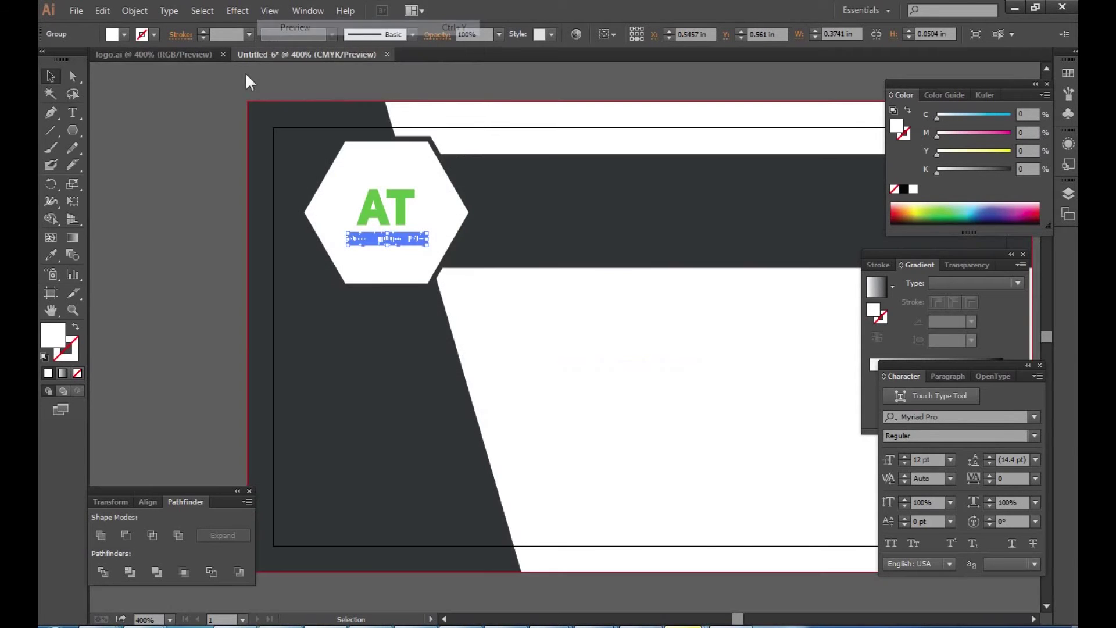
click(190, 170)
click(366, 239)
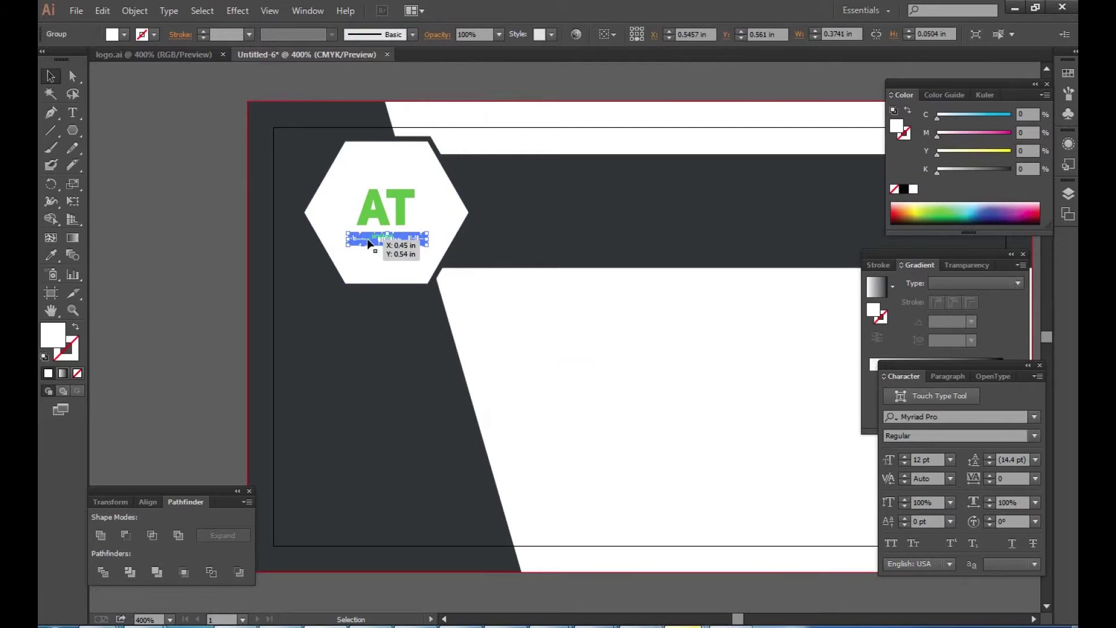
click(50, 254)
click(343, 326)
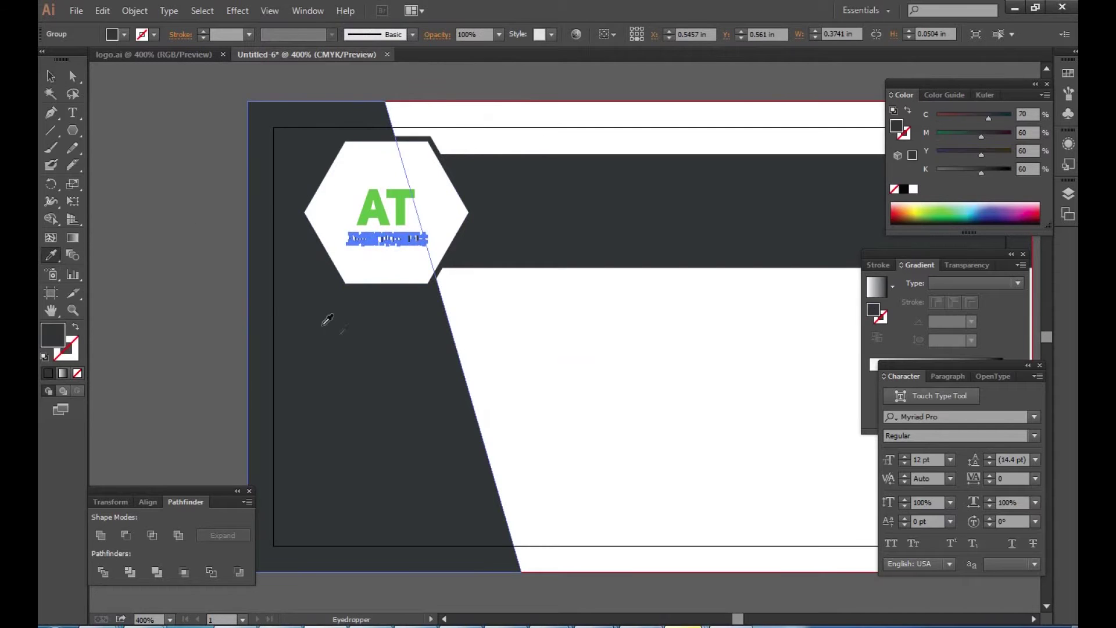
click(50, 76)
click(186, 174)
Recolour the AT letters dark grey with the Eyedropper.
click(388, 206)
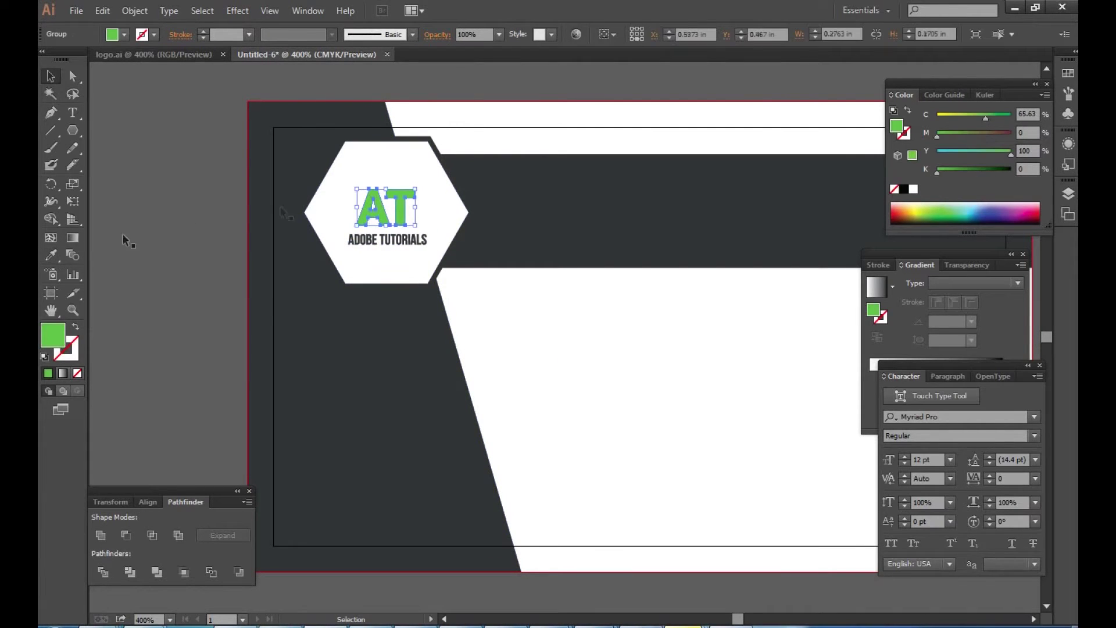
click(51, 255)
click(338, 336)
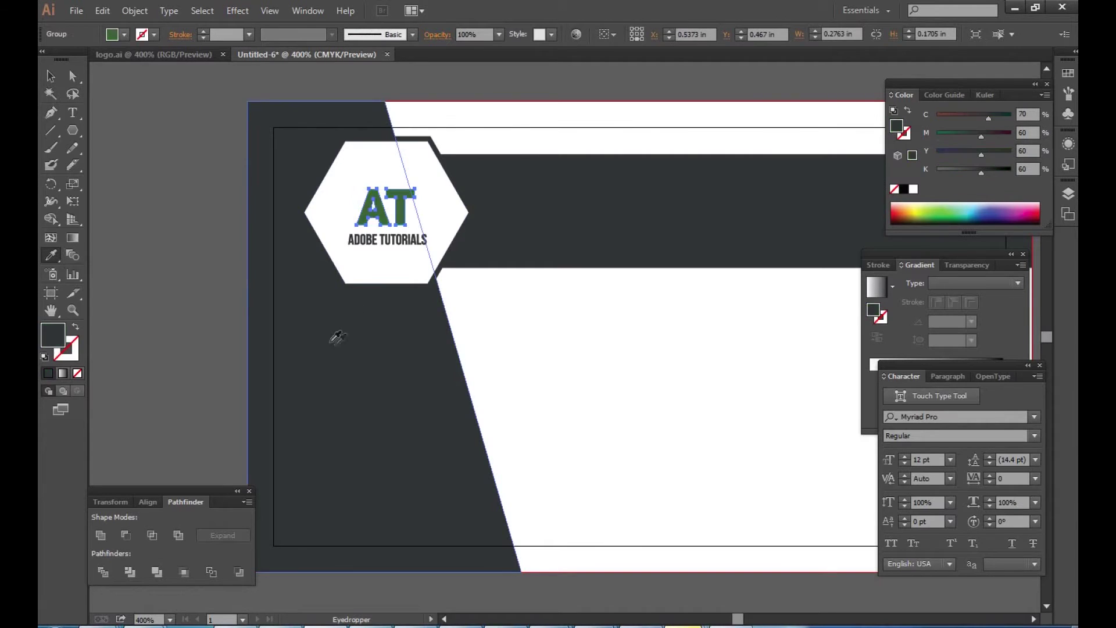
click(54, 74)
click(279, 189)
drag(563, 287, 525, 201)
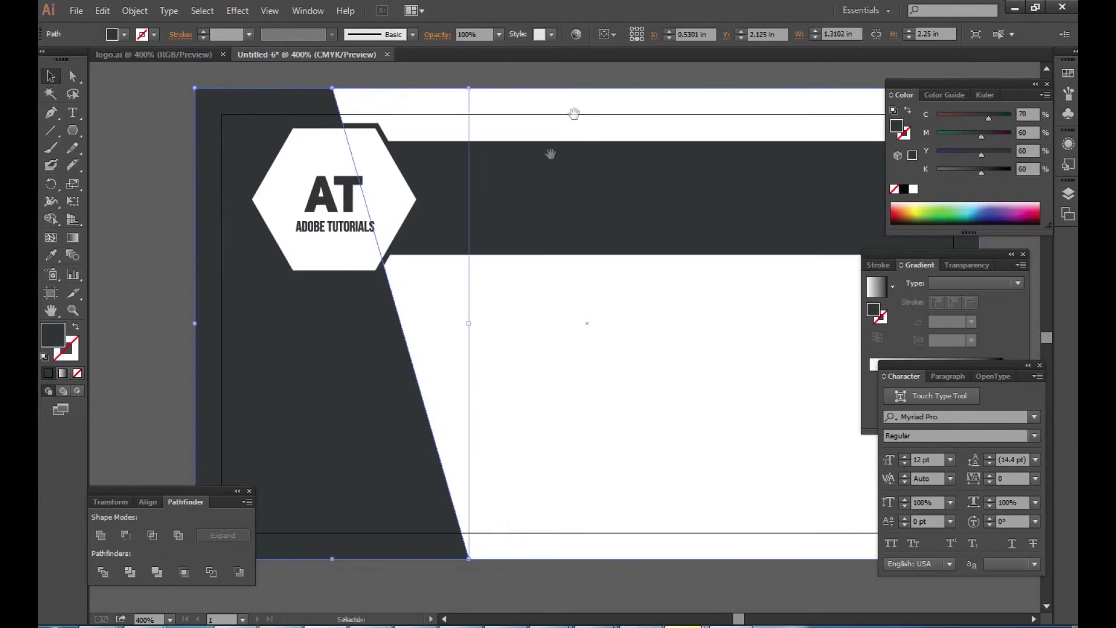
Deselect everything and set the Type tool font to Nexa Bold.
drag(576, 128, 531, 117)
key(ctrl+shift+a)
key(t)
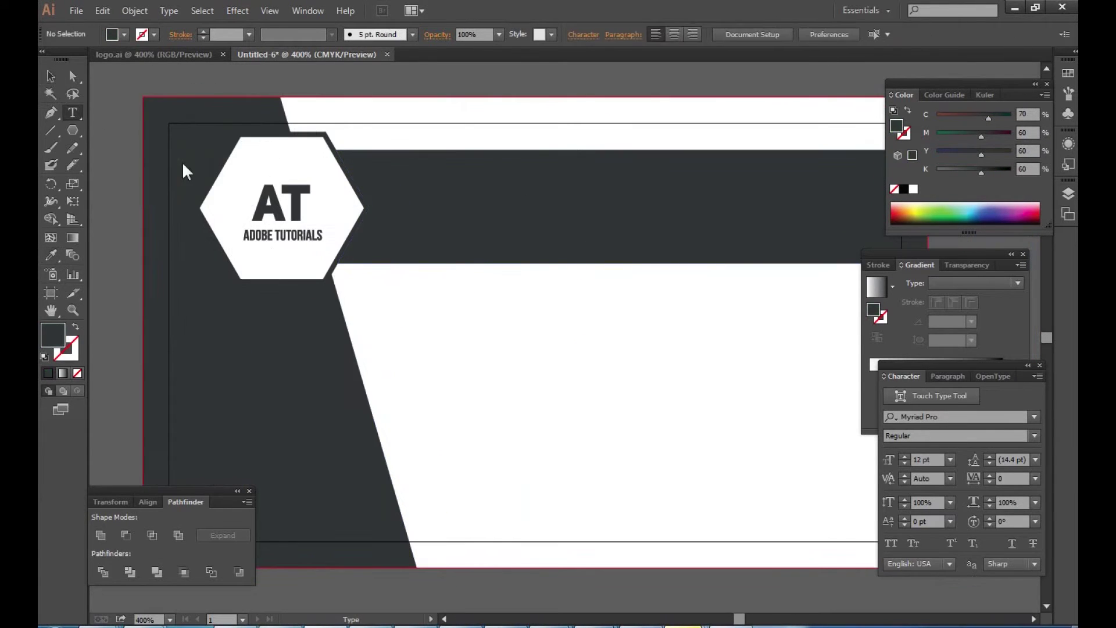
click(936, 415)
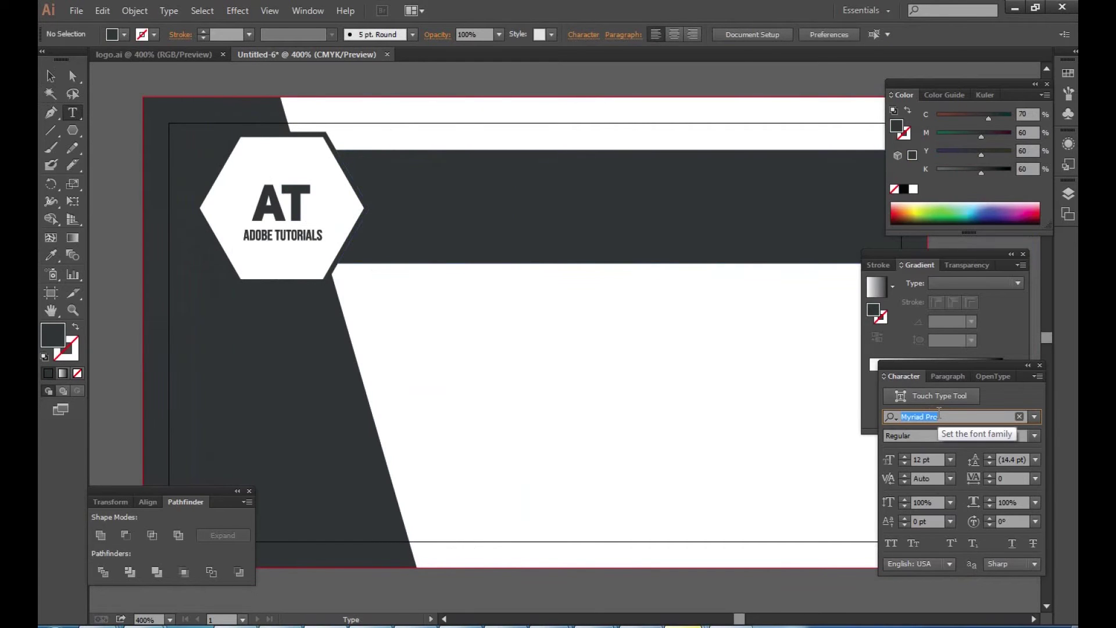
text(ne)
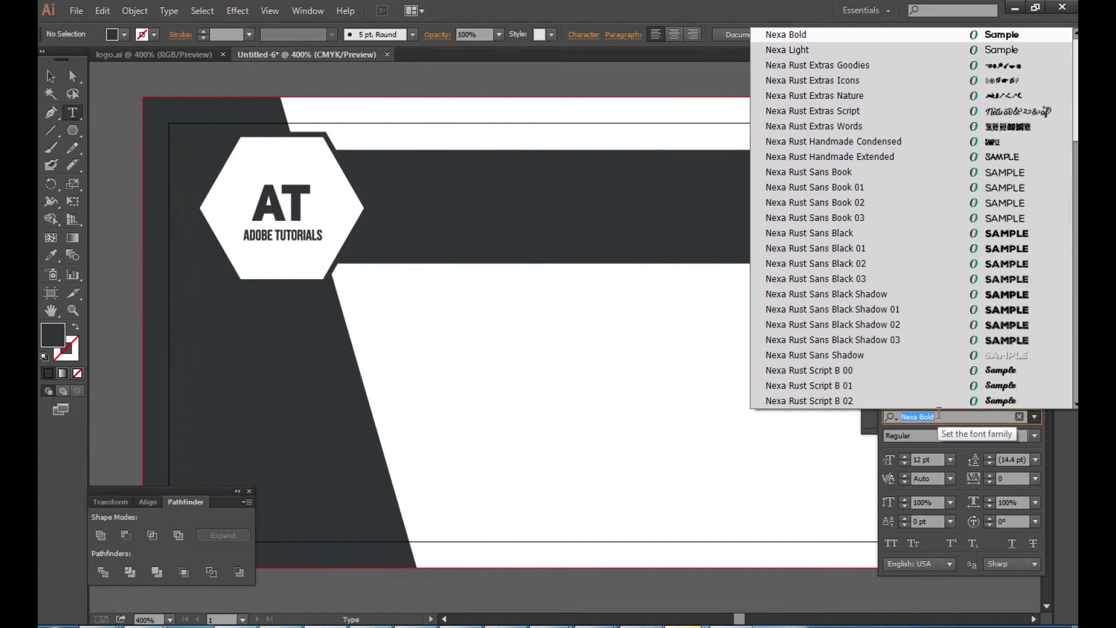
key(Return)
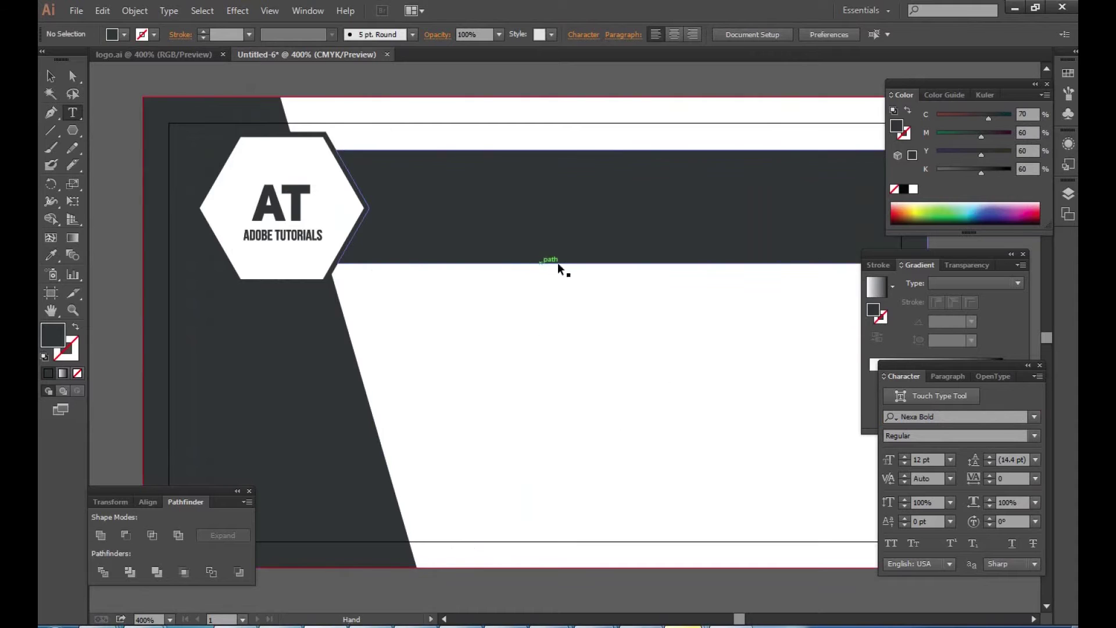
scroll(560, 266, right, 1)
Type the cardholder's name on the dark banner and fill it white.
click(575, 212)
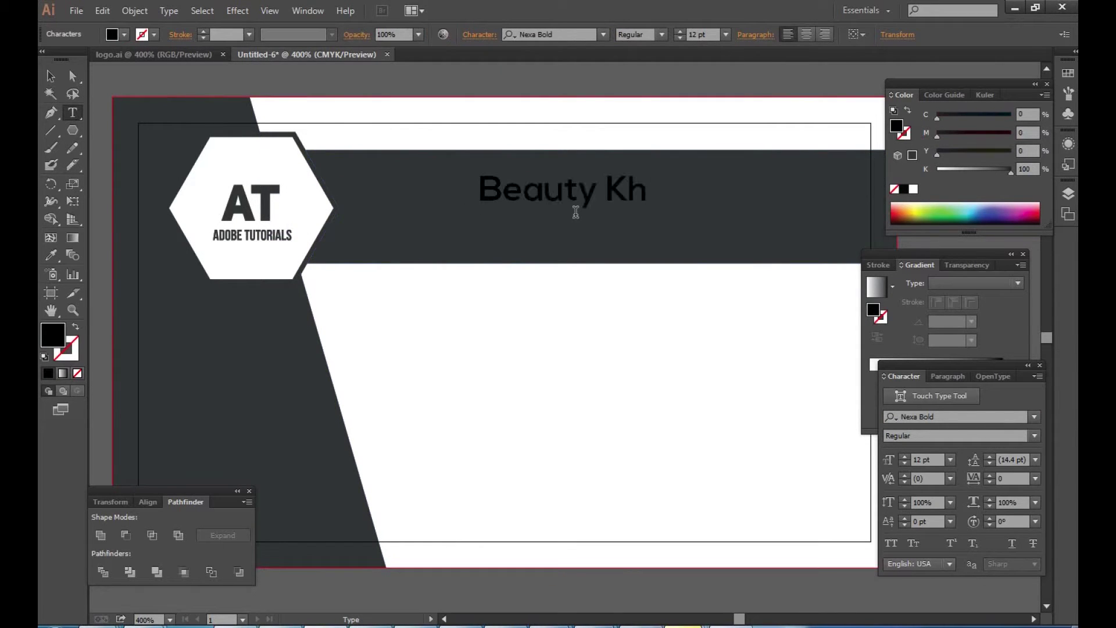
text(an)
key(ctrl+a)
click(913, 190)
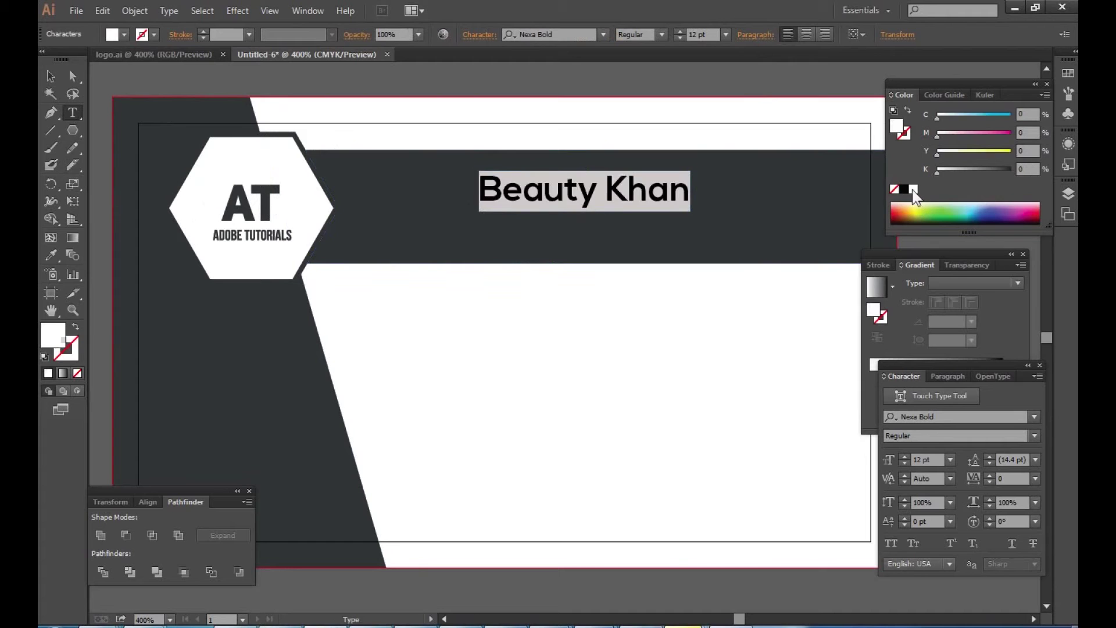
click(51, 77)
key(ctrl+minus)
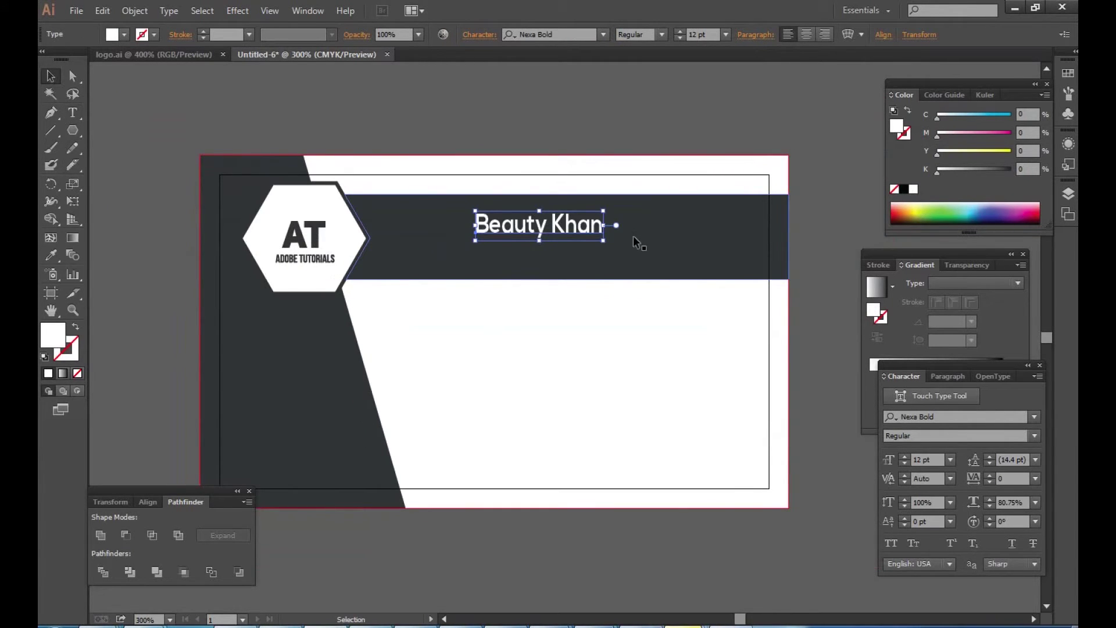
key(z)
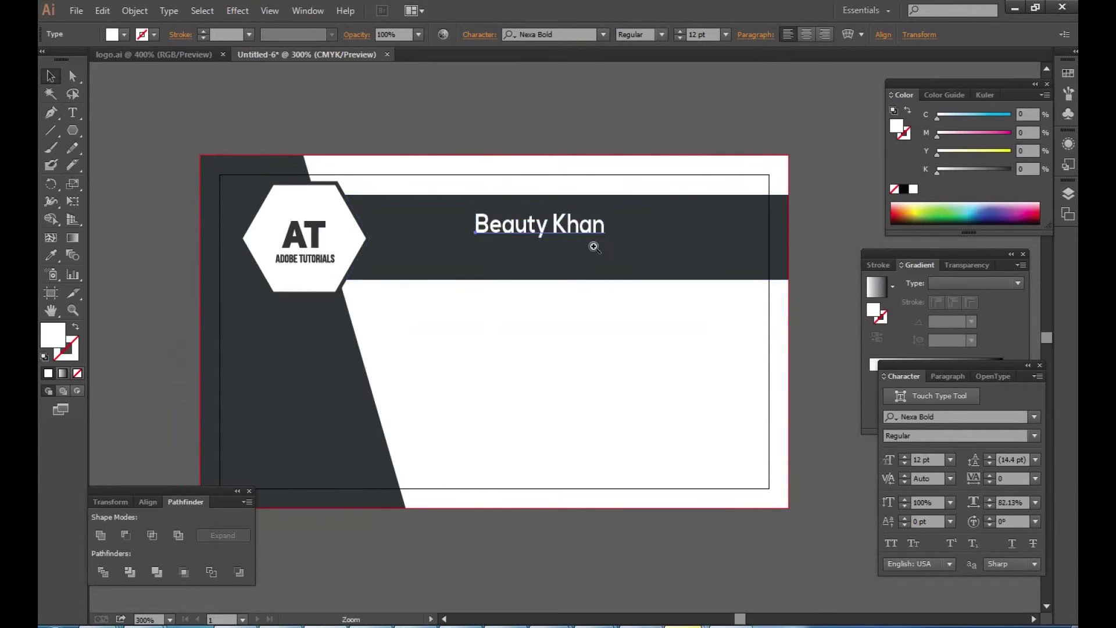
click(593, 247)
Copy the name line below it and retype it as Graphic Designer at 6 pt.
key(v)
drag(500, 245, 500, 279)
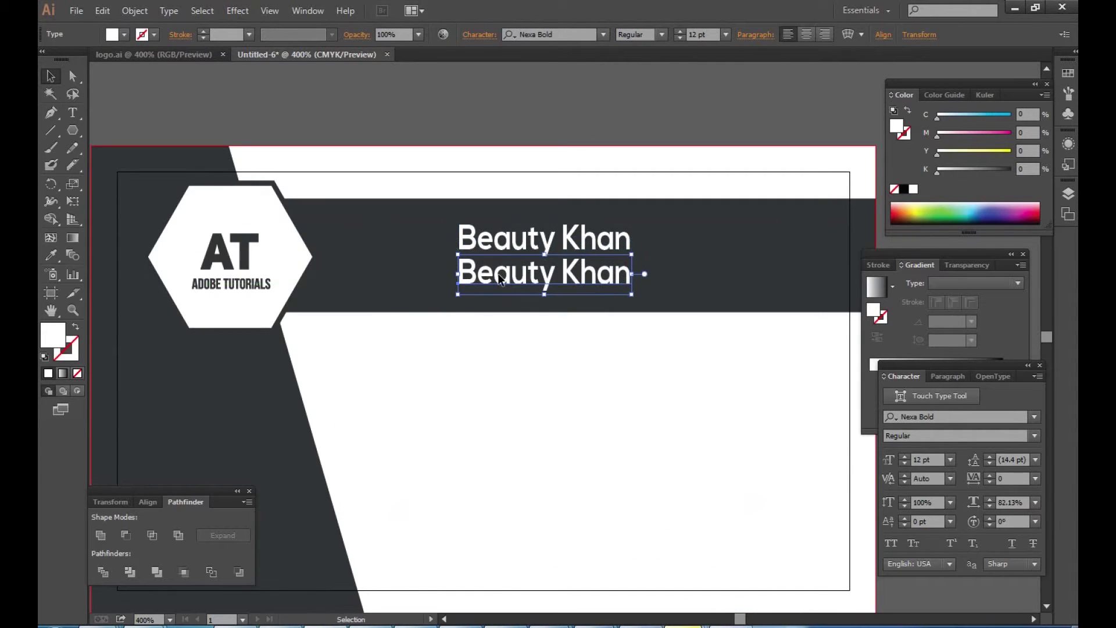
double_click(500, 279)
key(ctrl+a)
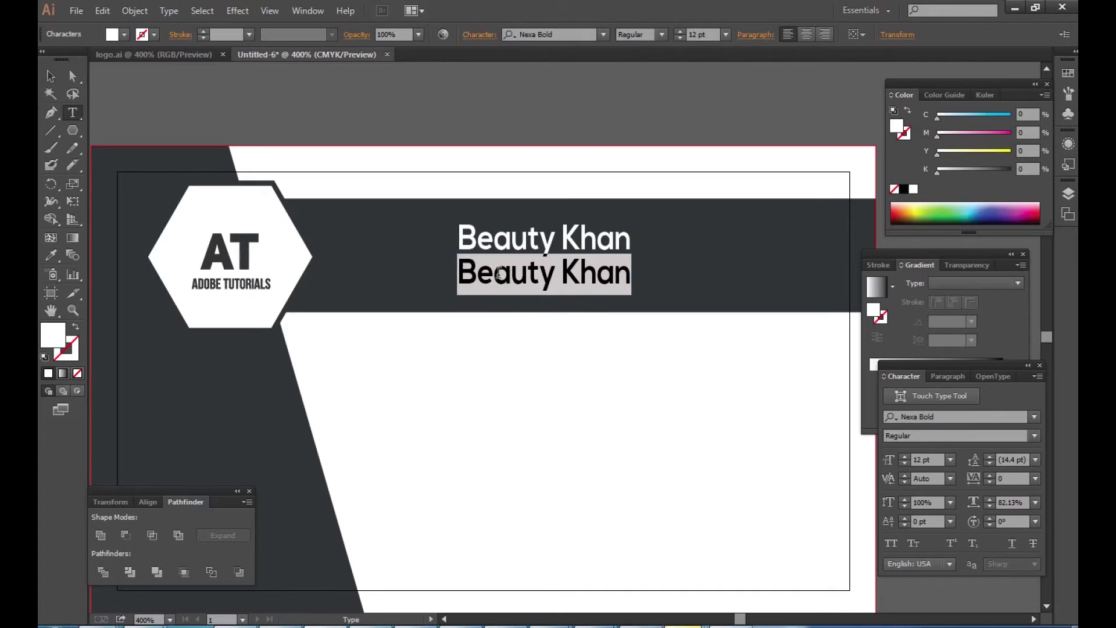
text(Graphic Des)
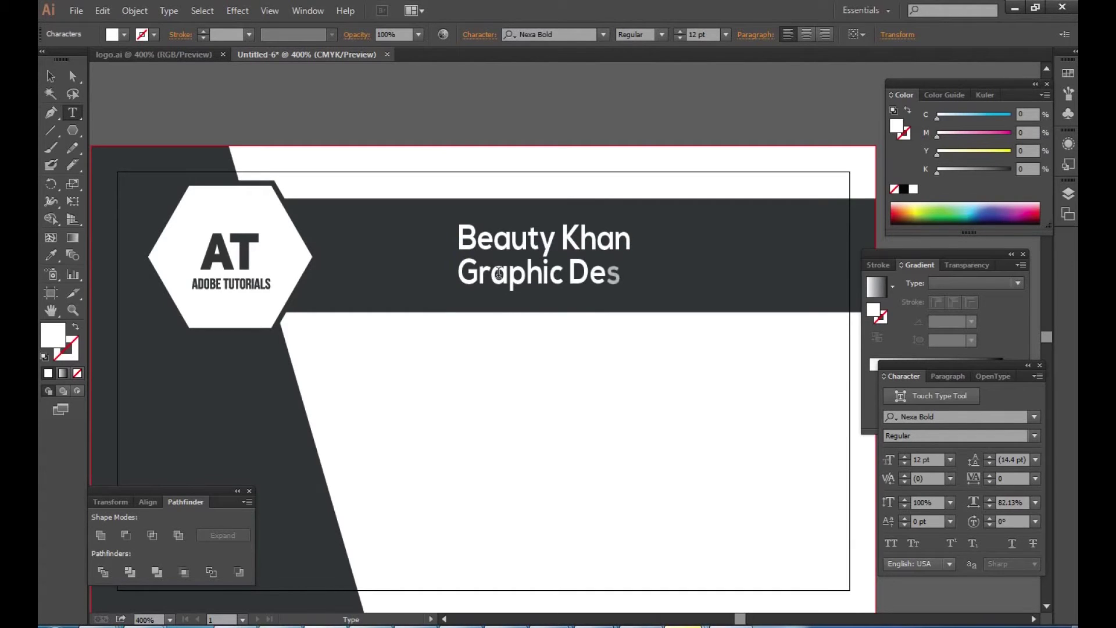
key(ctrl+a)
key(ctrl+shift+comma)
key(ctrl+shift+comma)
key(ctrl+shift+comma)
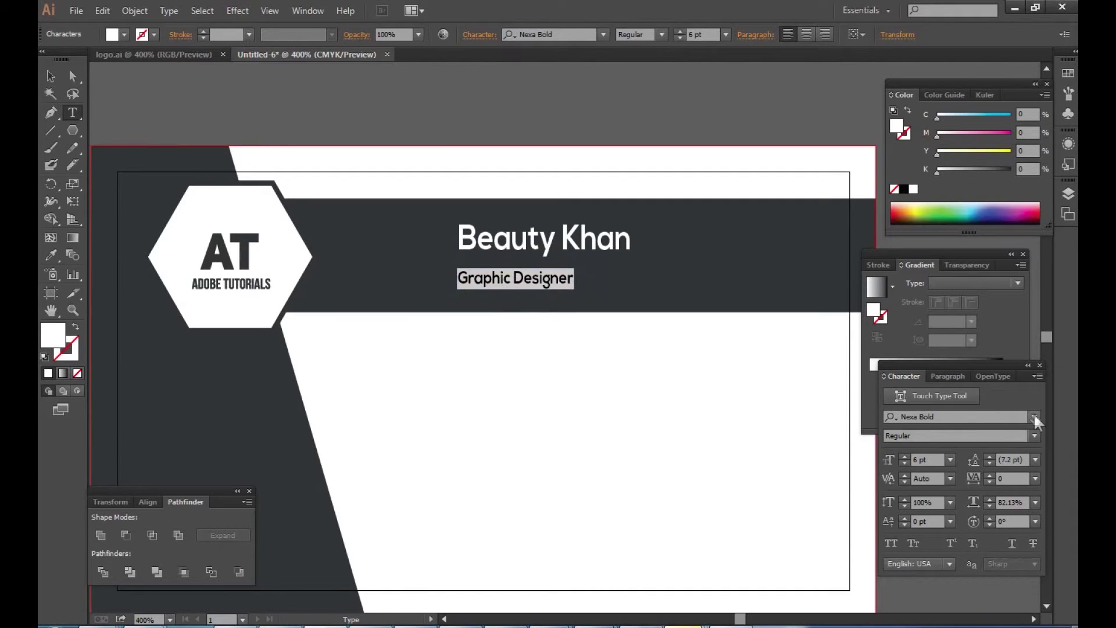
Set the Graphic Designer line to Nexa Light and move it up under the name.
key(Down)
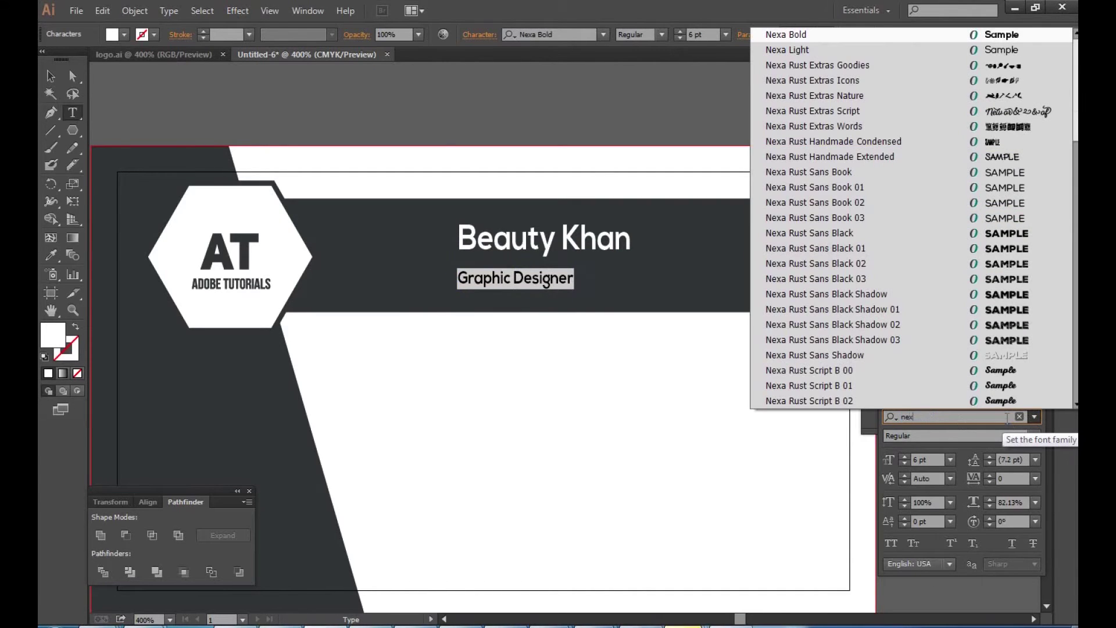
key(Down)
key(Return)
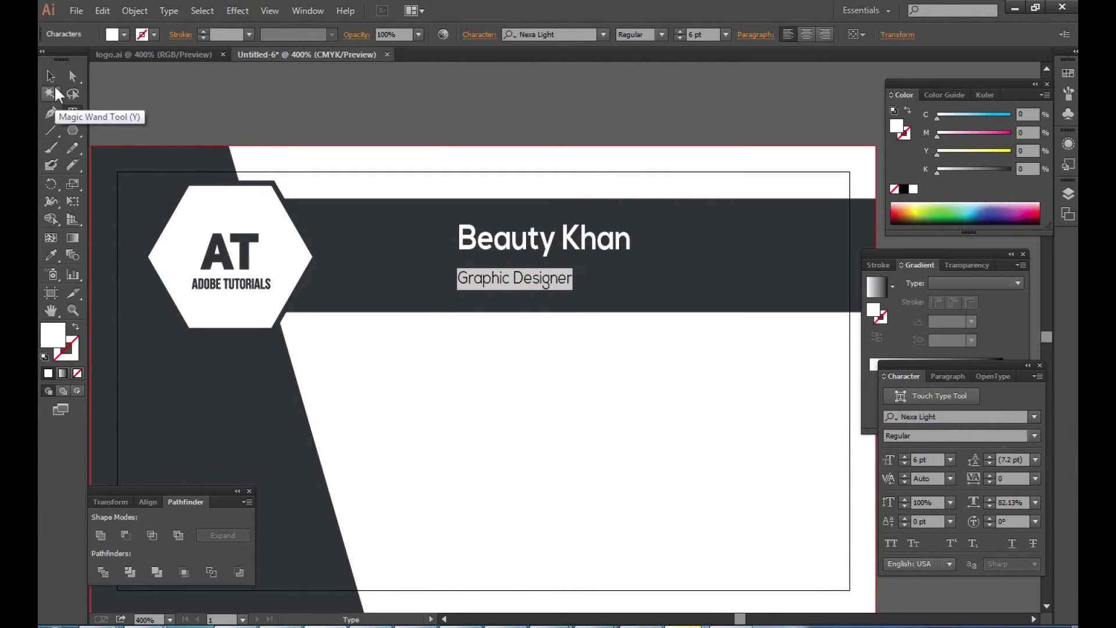
click(50, 76)
drag(569, 291, 563, 271)
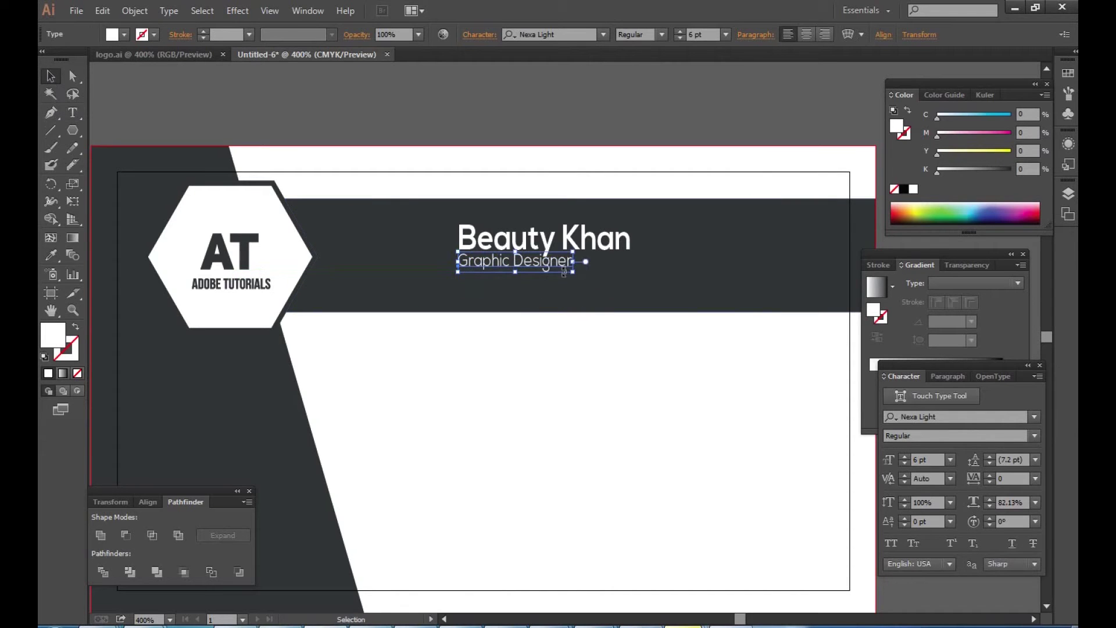
click(560, 173)
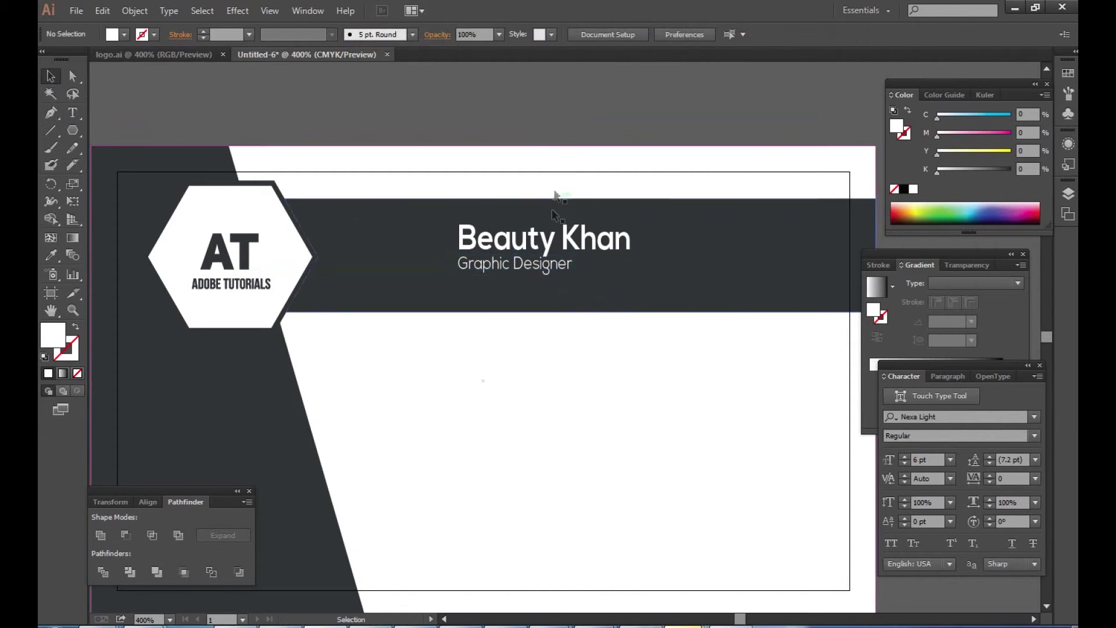
key(ctrl+minus)
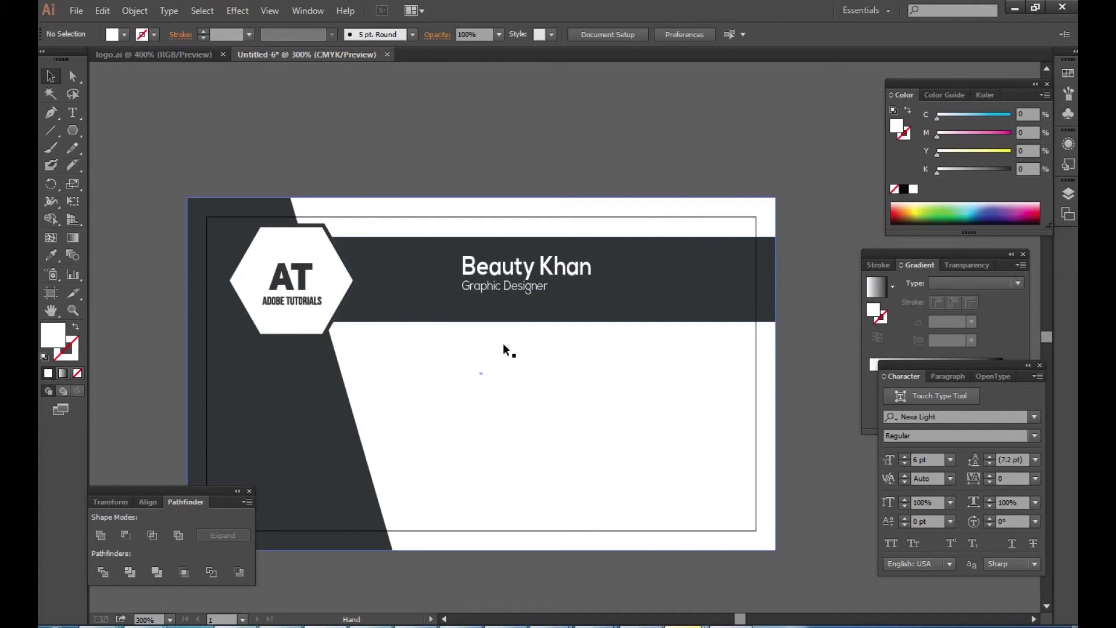
Draw a small bar below the banner and colour it teal, CMYK 100/0/28/15.
scroll(504, 349, down, 2)
mouse_move(469, 346)
mouse_down()
mouse_move(472, 355)
mouse_move(440, 346)
mouse_up()
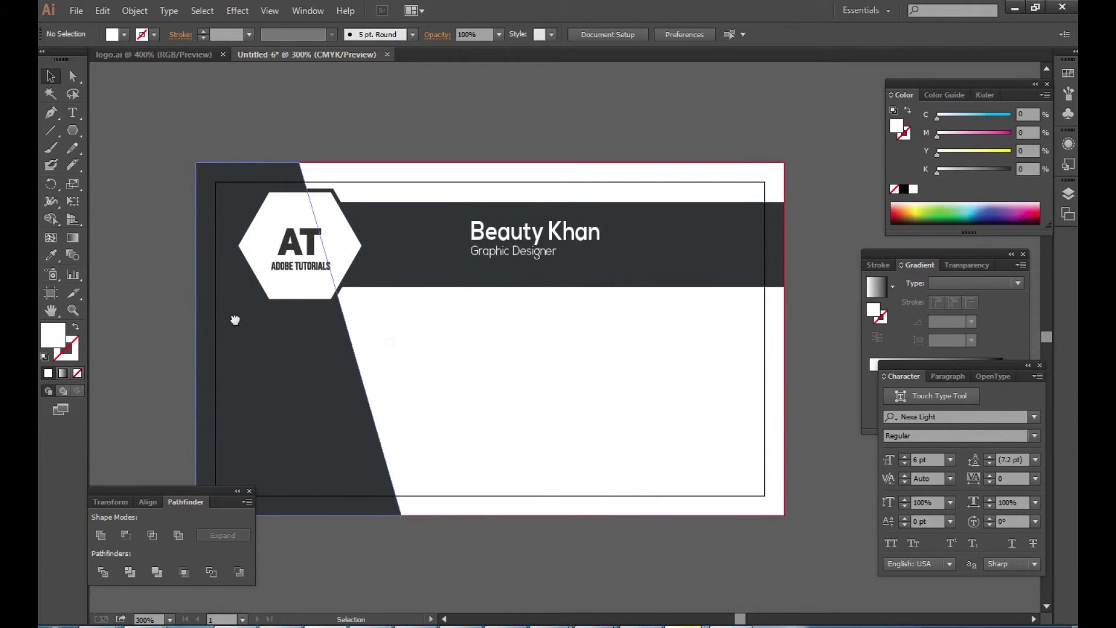
drag(73, 131, 111, 129)
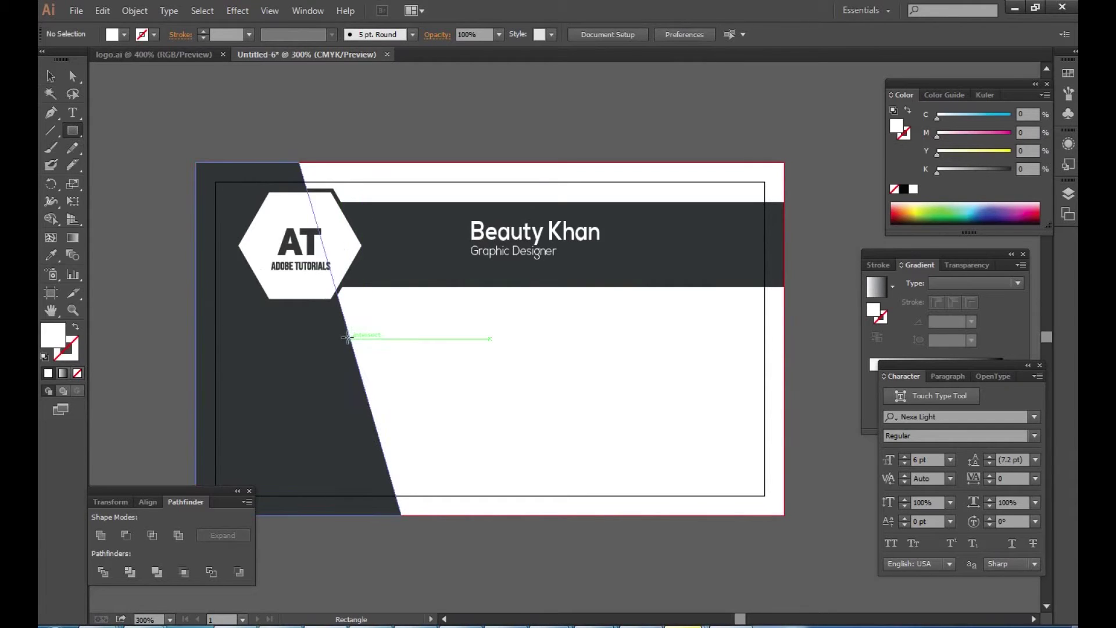
mouse_move(295, 324)
mouse_down()
mouse_move(366, 358)
mouse_move(382, 360)
mouse_move(378, 351)
mouse_up()
drag(997, 116, 1013, 116)
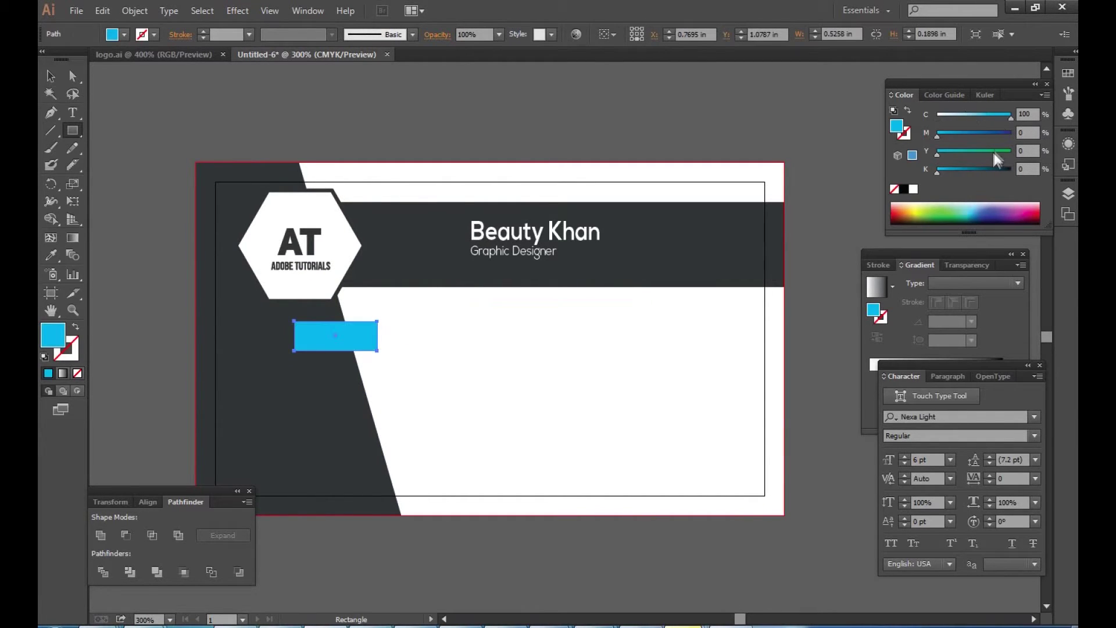
mouse_move(937, 140)
mouse_down()
mouse_move(956, 135)
mouse_move(959, 153)
mouse_move(936, 133)
mouse_move(946, 132)
mouse_move(922, 133)
mouse_up()
drag(946, 169, 950, 172)
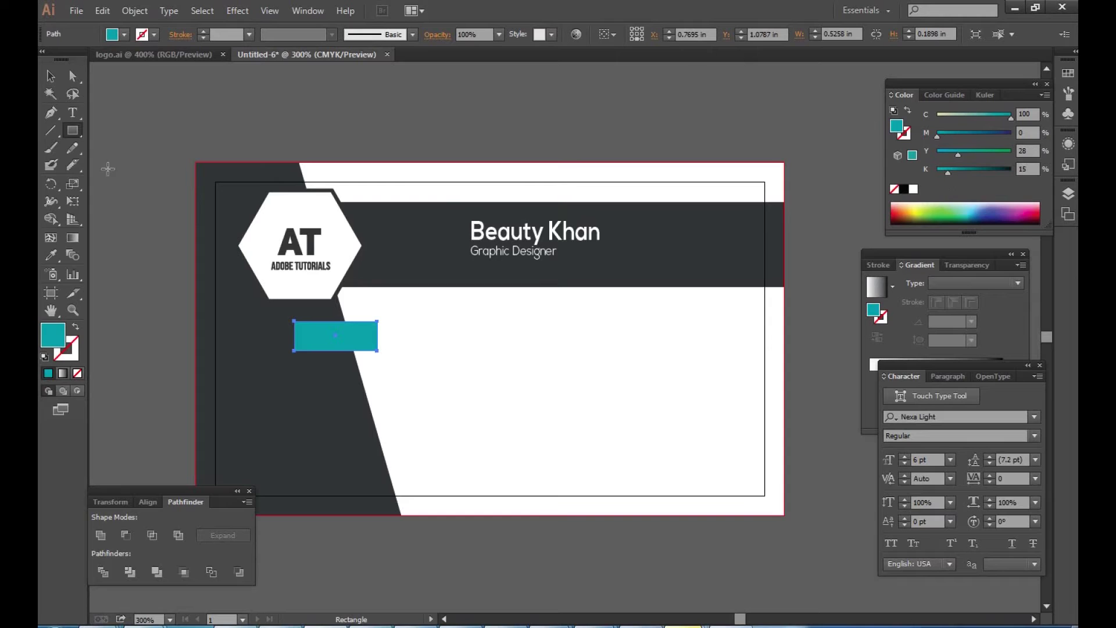
Widen the bar, repeat it into four evenly spaced copies, then widen all four.
click(51, 75)
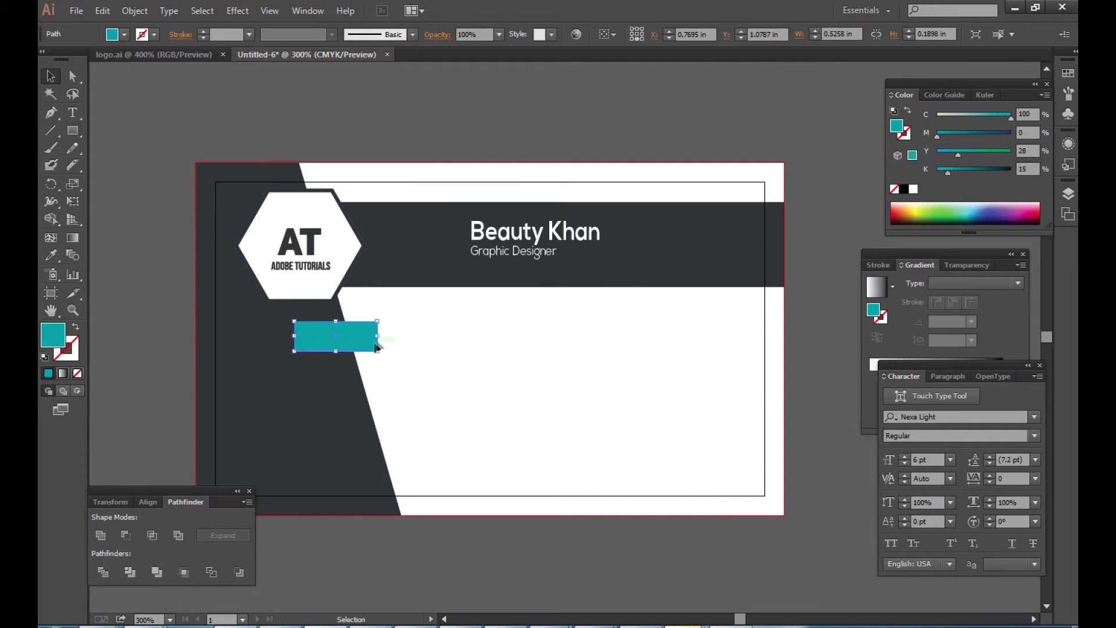
mouse_move(378, 341)
mouse_down()
mouse_move(399, 342)
mouse_move(377, 384)
mouse_up()
key(ctrl+d)
key(ctrl+d)
drag(411, 437, 391, 337)
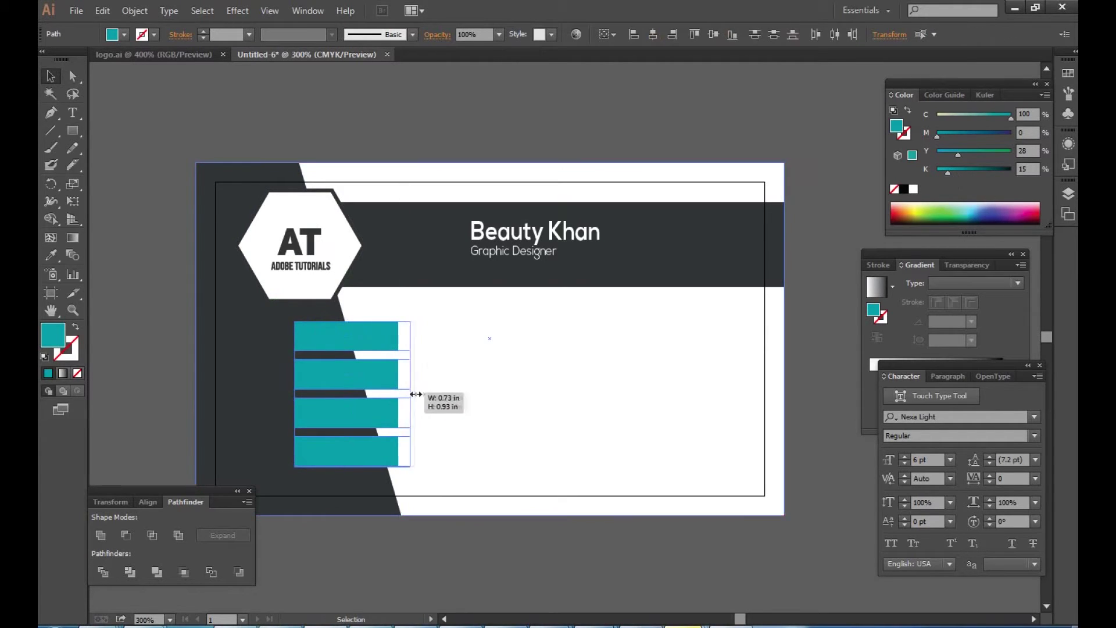
drag(401, 394, 434, 394)
click(265, 348)
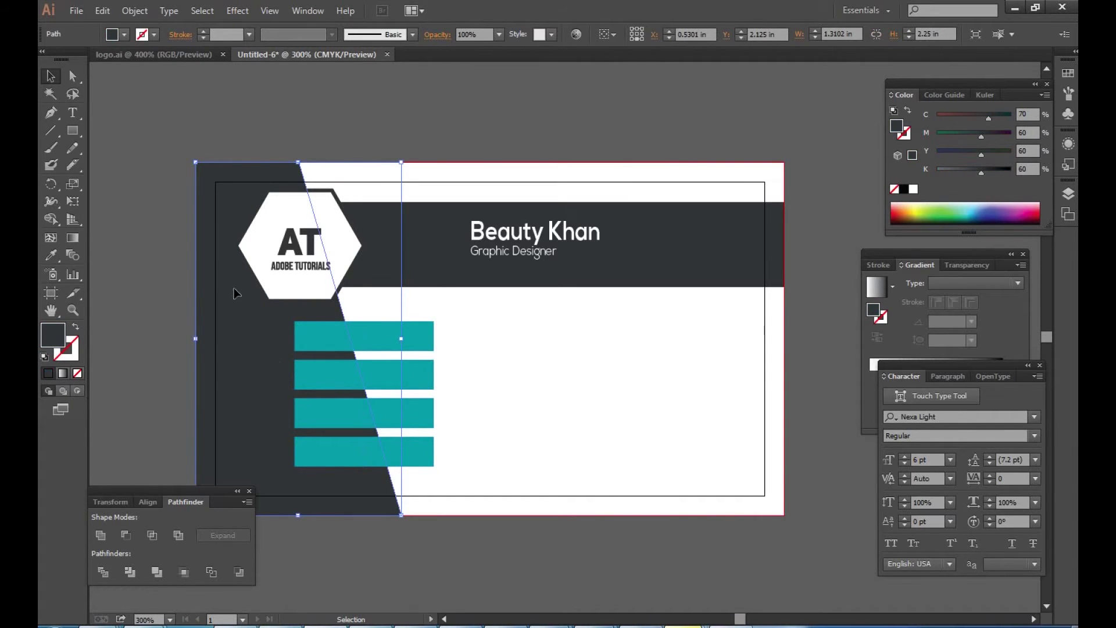
Paste a copy of the dark diagonal shape in front and bring it to the front.
click(102, 11)
click(123, 81)
click(106, 13)
click(161, 115)
right_click(222, 301)
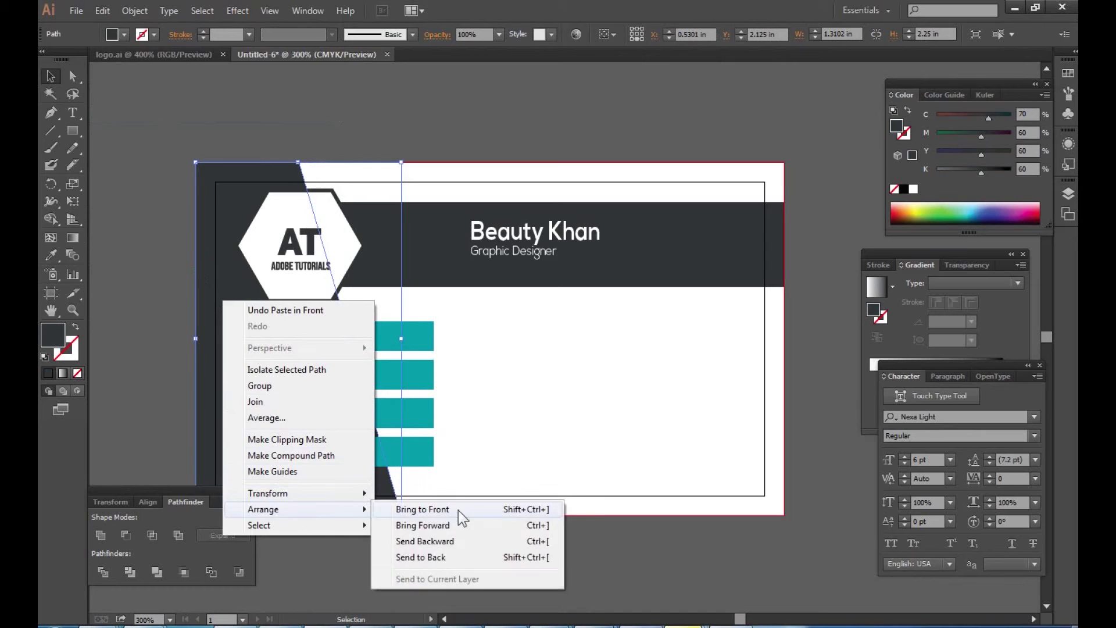
mouse_move(263, 510)
click(458, 511)
Divide the four teal bars along the dark shape's diagonal edge.
shift+click(375, 336)
shift+click(378, 375)
shift+click(388, 413)
shift+click(396, 449)
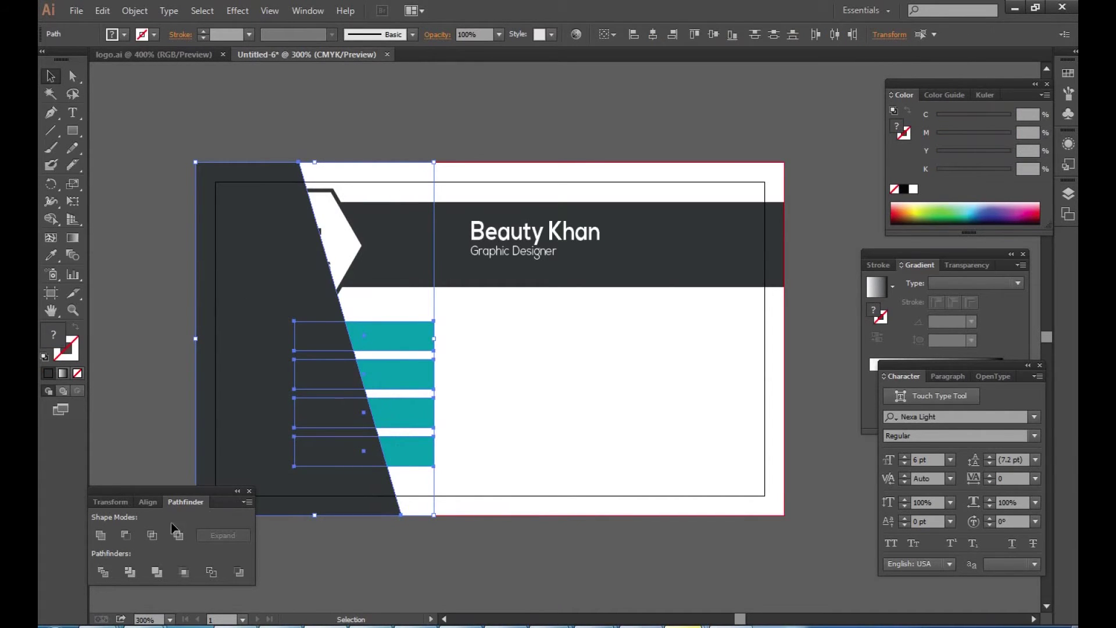
click(152, 535)
click(687, 339)
click(103, 570)
click(398, 543)
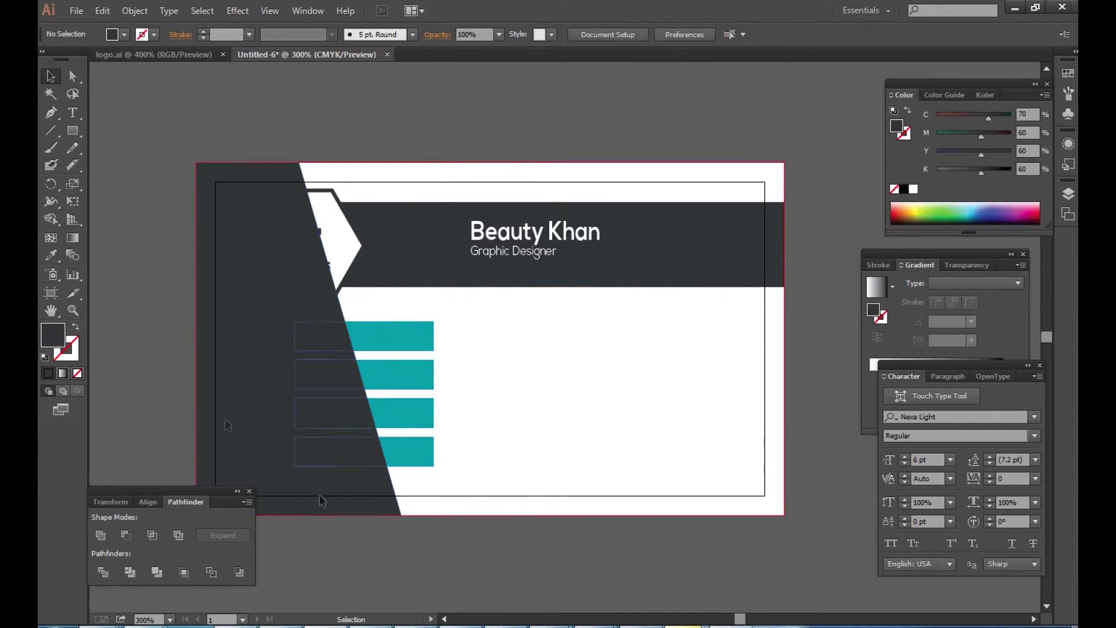
Delete the divided teal bar pieces, including the extra bottom bar.
click(73, 75)
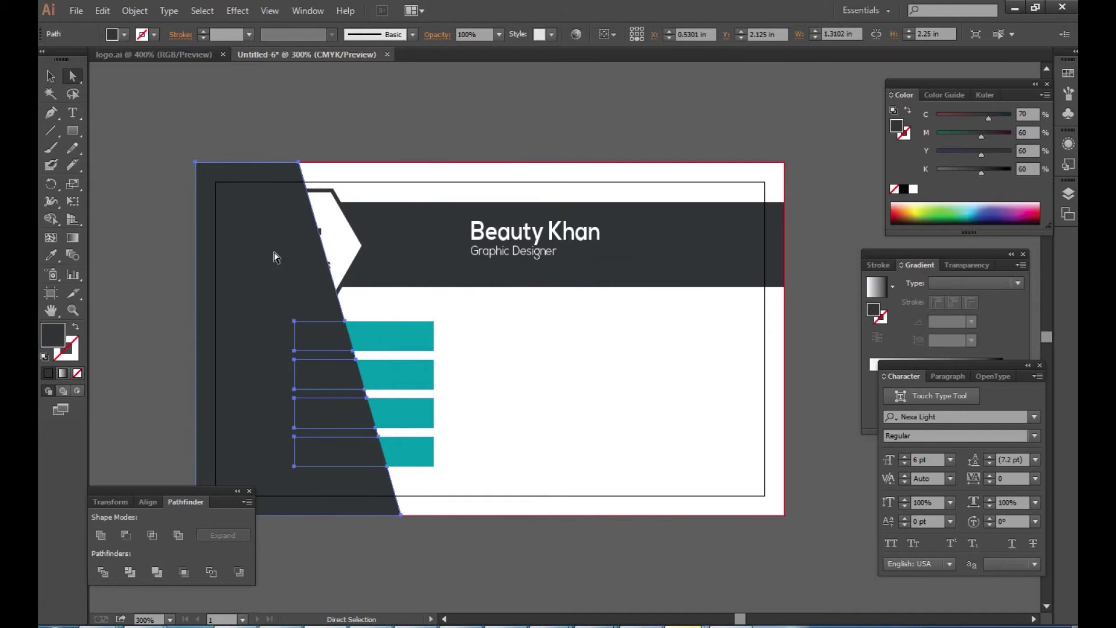
click(381, 333)
key(Delete)
click(396, 372)
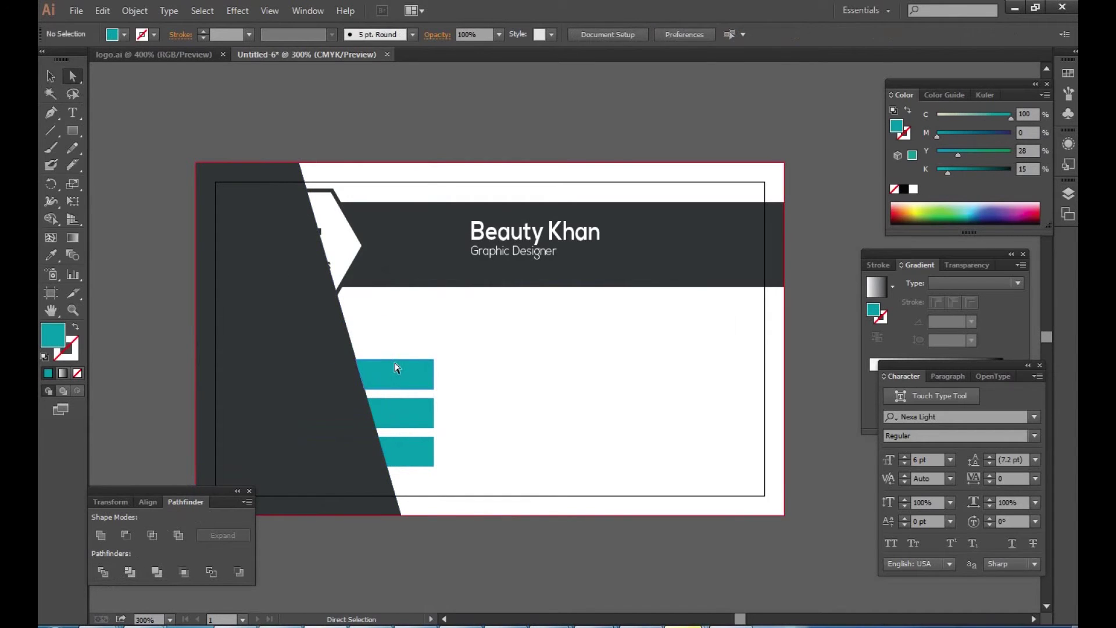
key(Delete)
click(393, 406)
key(Delete)
click(401, 447)
key(Delete)
Send the dark slanted panel backward so the AT logo shows on top.
click(284, 293)
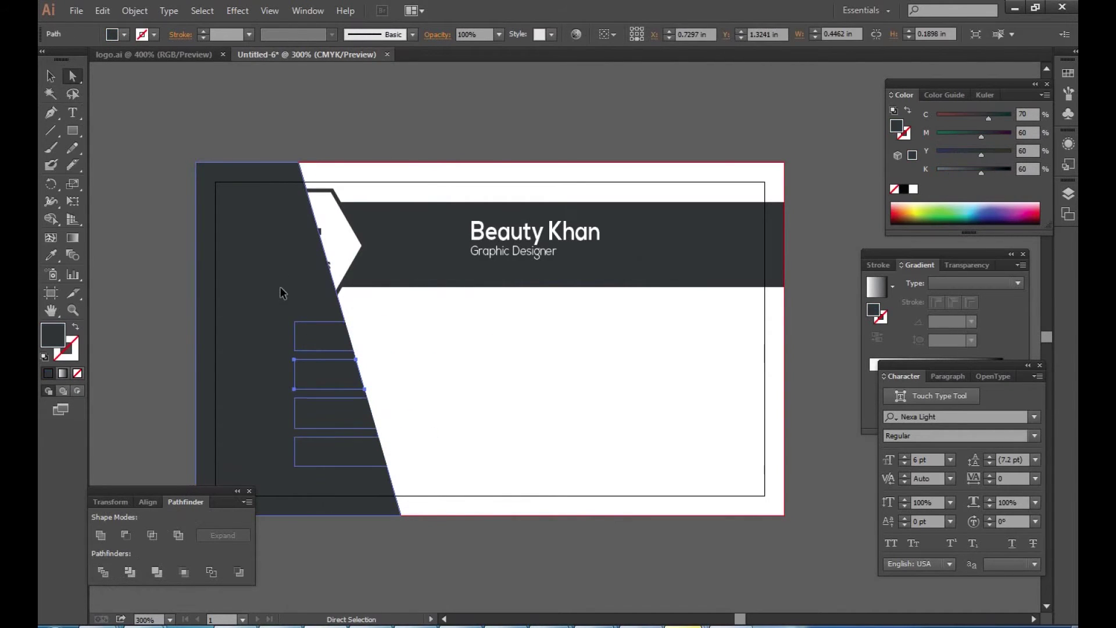
key(ctrl+shift+bracketleft)
click(325, 340)
shift+click(347, 376)
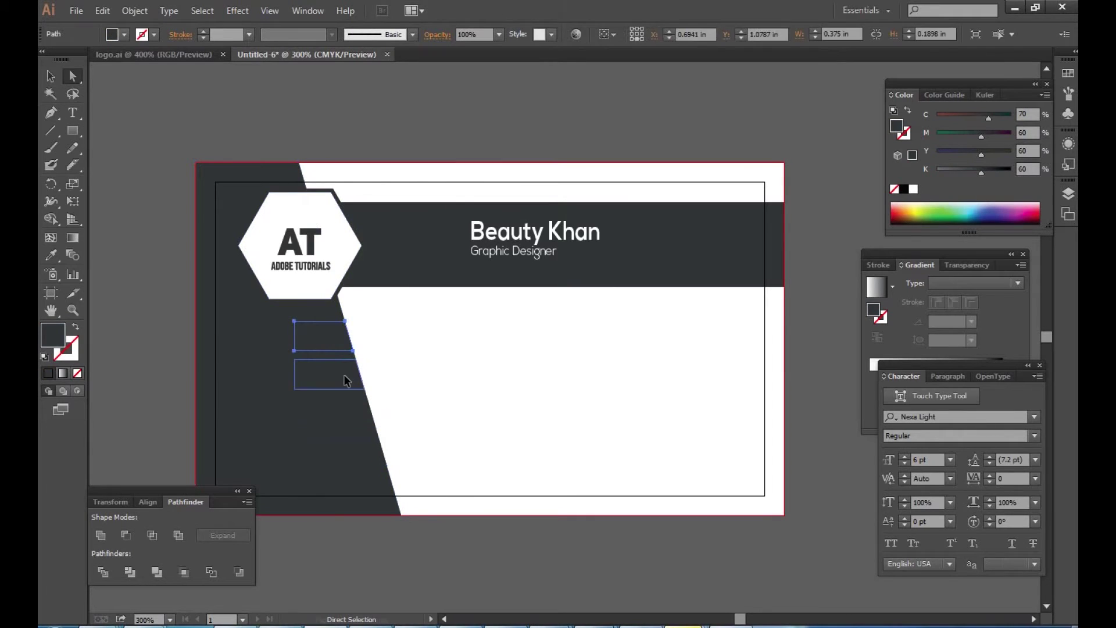
Group the four bar outlines and recolour them bright cyan, C80 M0 Y0 K0.
shift+click(349, 415)
shift+click(356, 453)
key(ctrl+g)
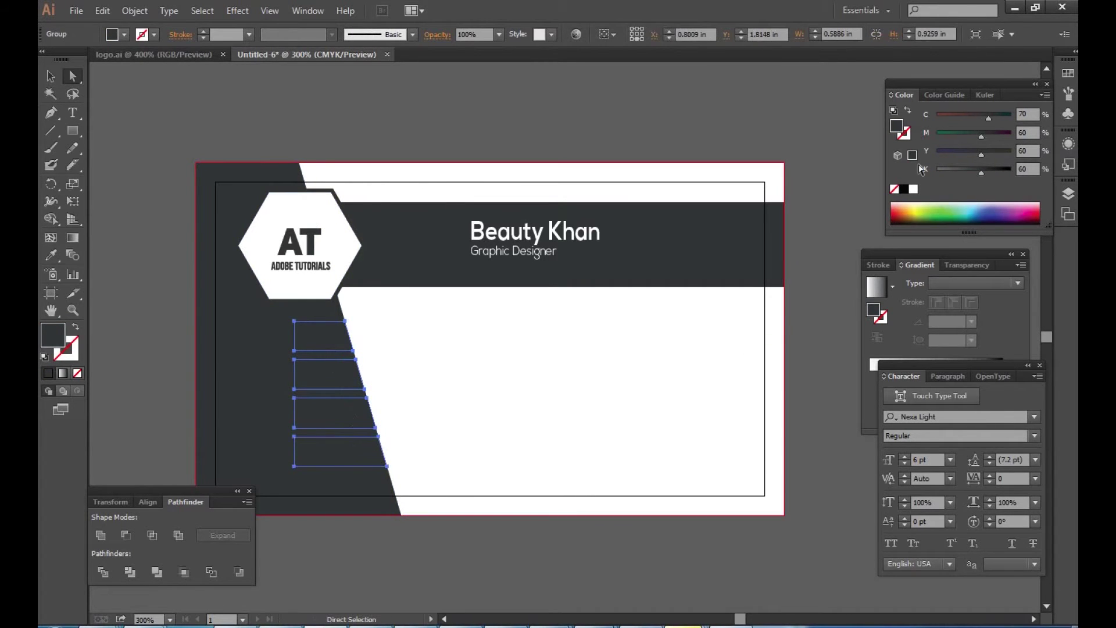
drag(970, 134, 937, 135)
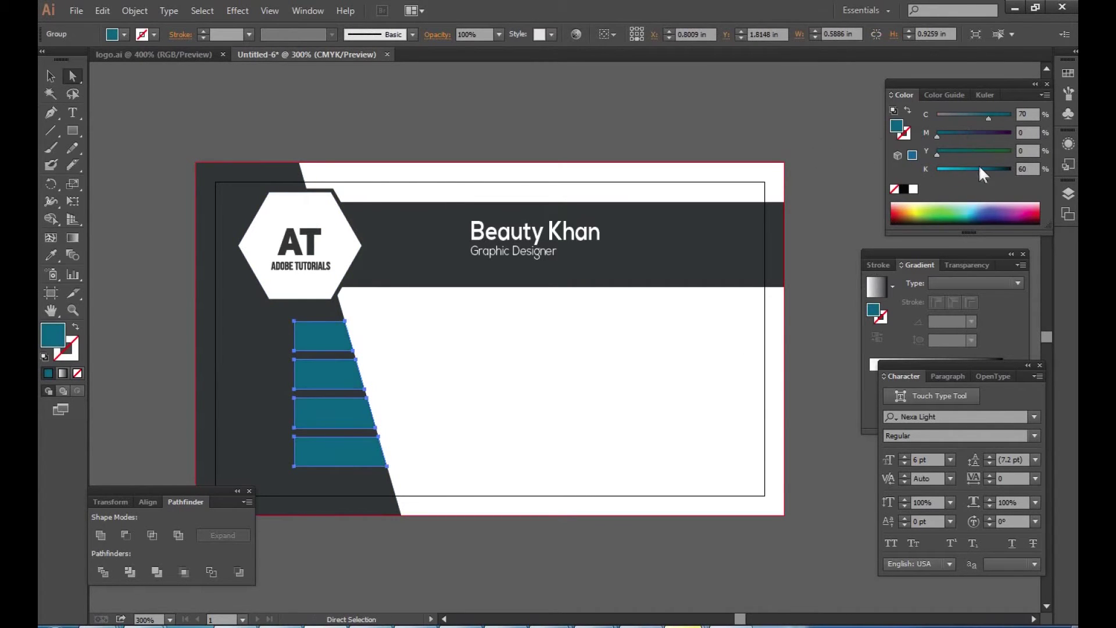
drag(978, 168, 798, 179)
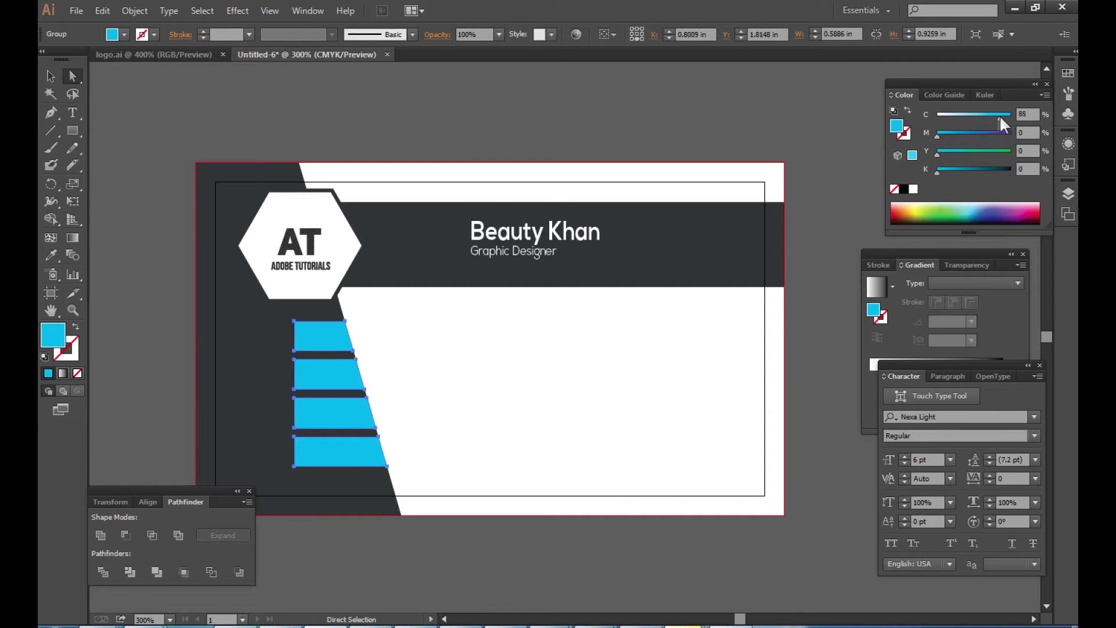
click(486, 118)
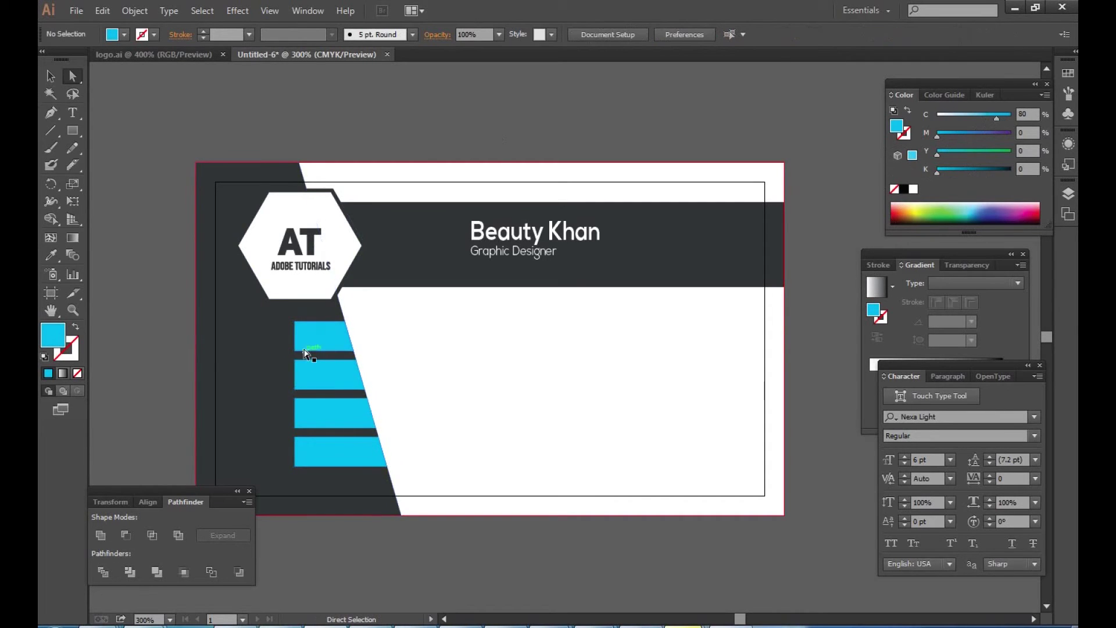
drag(308, 348, 271, 347)
Duplicate the dark panel and divide the cyan stripes along its slanted edge.
key(ctrl+z)
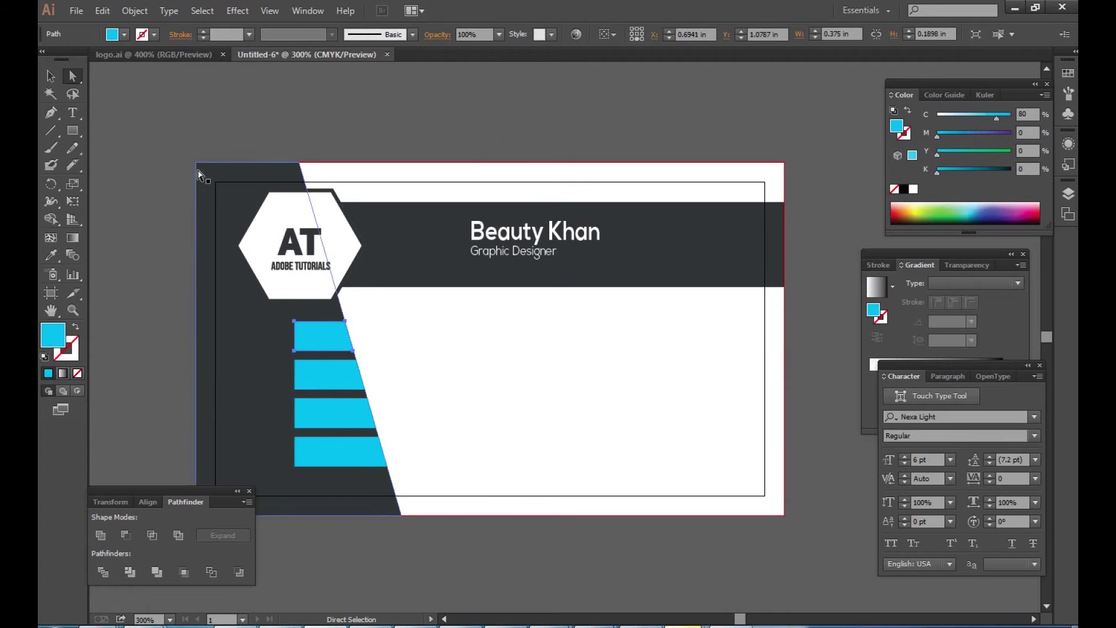
scroll(252, 228, down, 1)
click(212, 180)
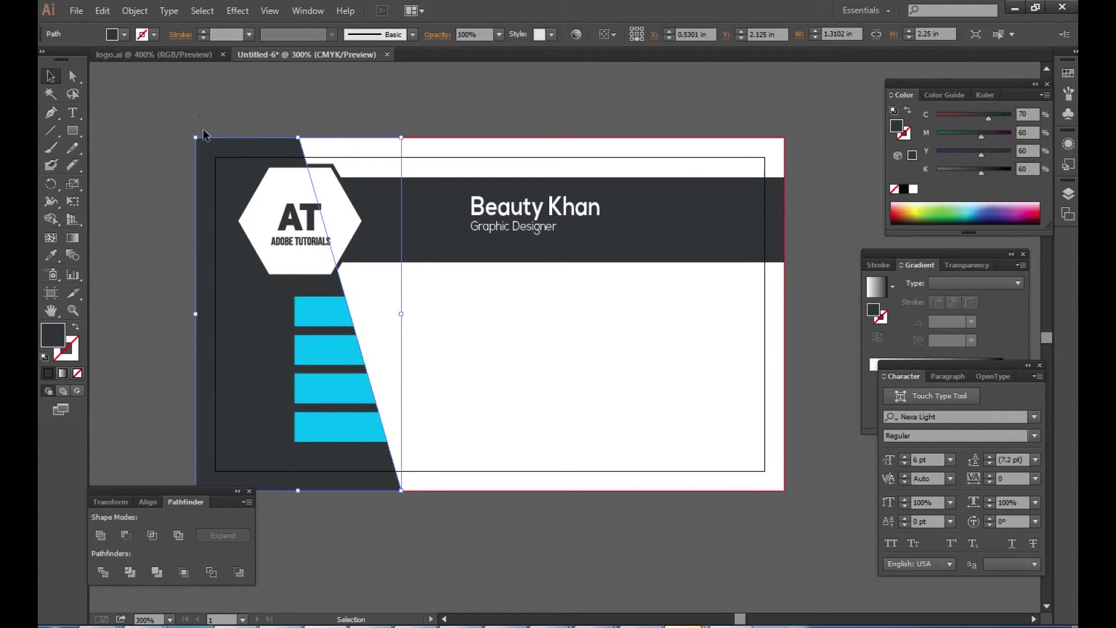
drag(232, 173, 182, 173)
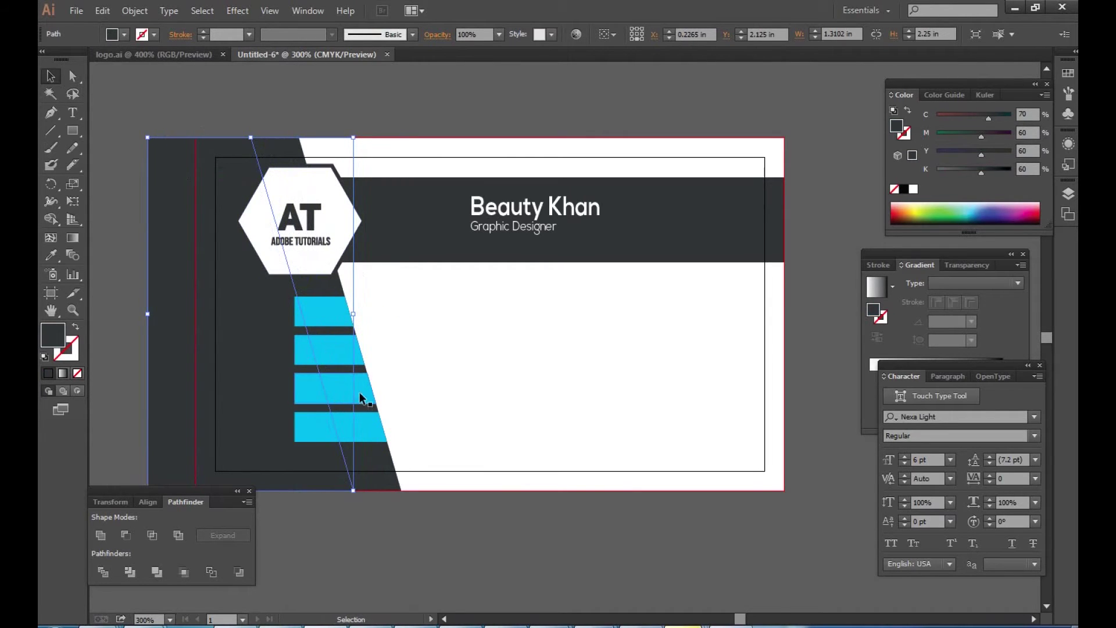
shift+click(330, 320)
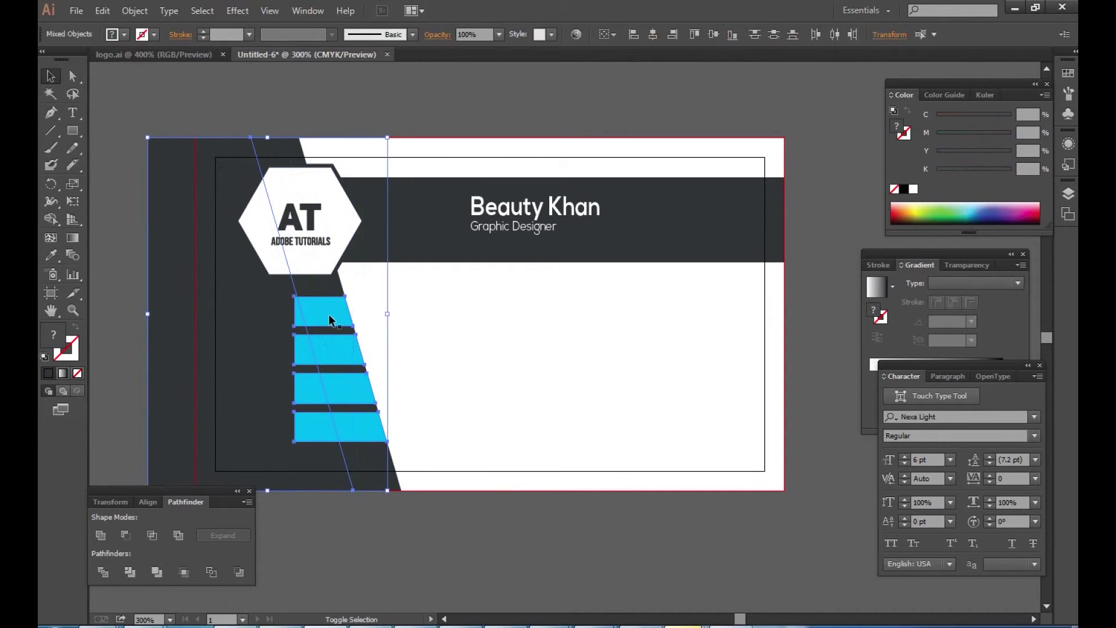
click(103, 572)
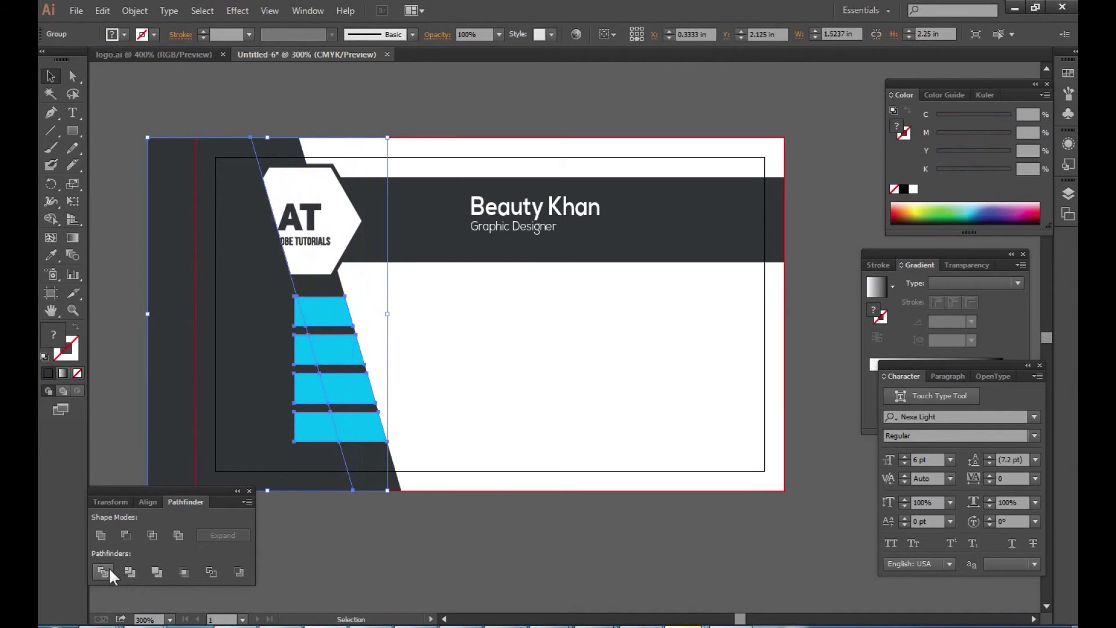
click(351, 556)
Delete the leftover dark piece and the left slivers of all four stripes.
click(244, 204)
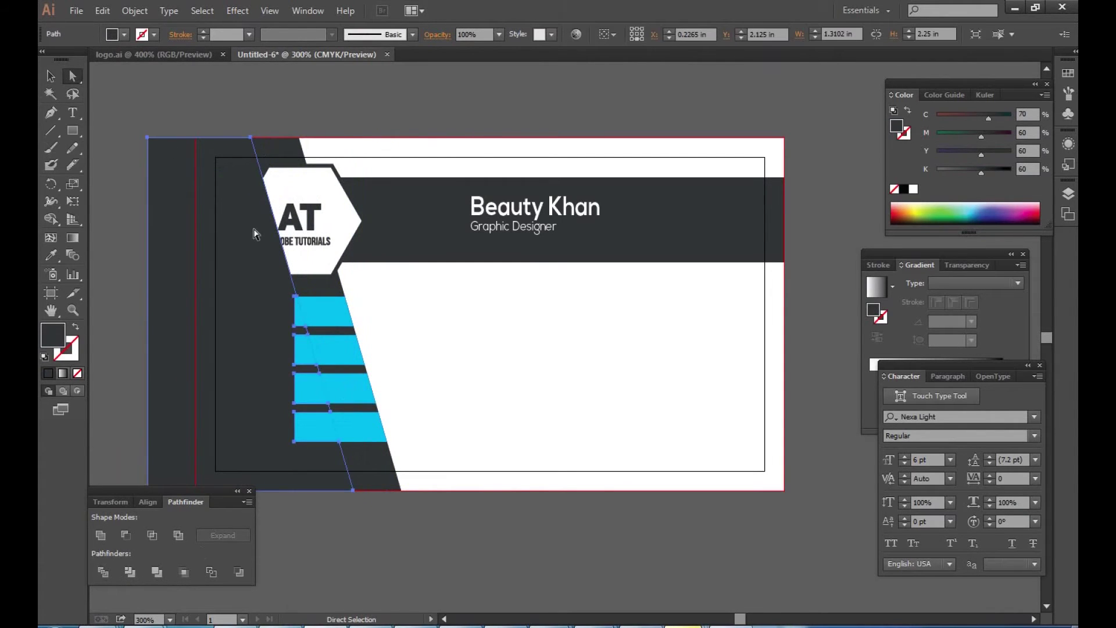
key(Delete)
click(302, 319)
click(303, 348)
key(Delete)
click(300, 321)
key(Delete)
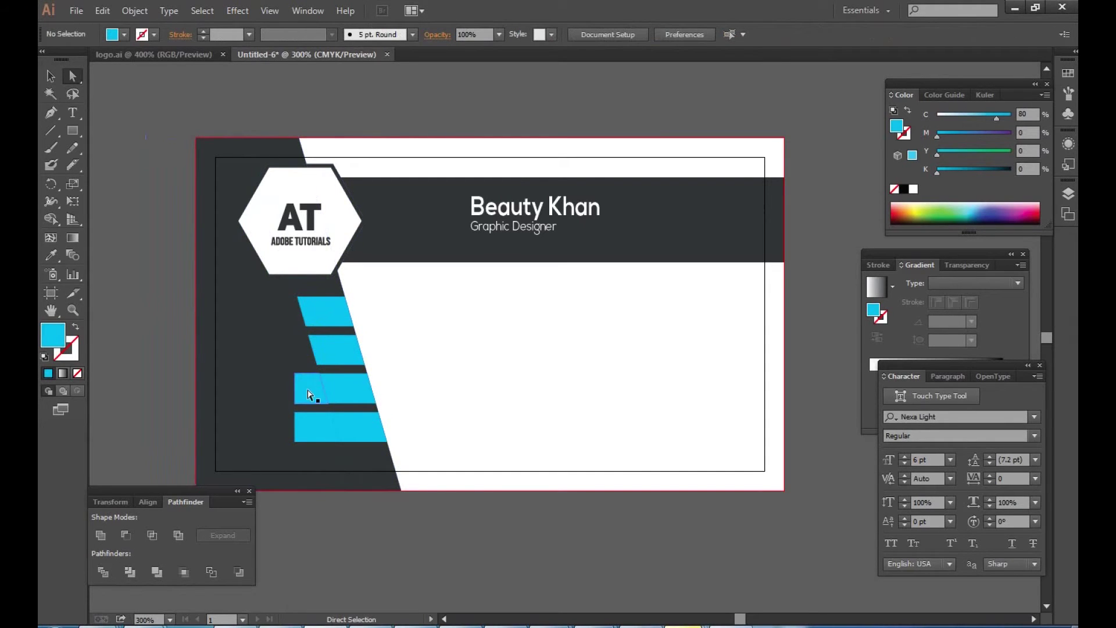
click(310, 395)
key(Delete)
click(312, 425)
key(Delete)
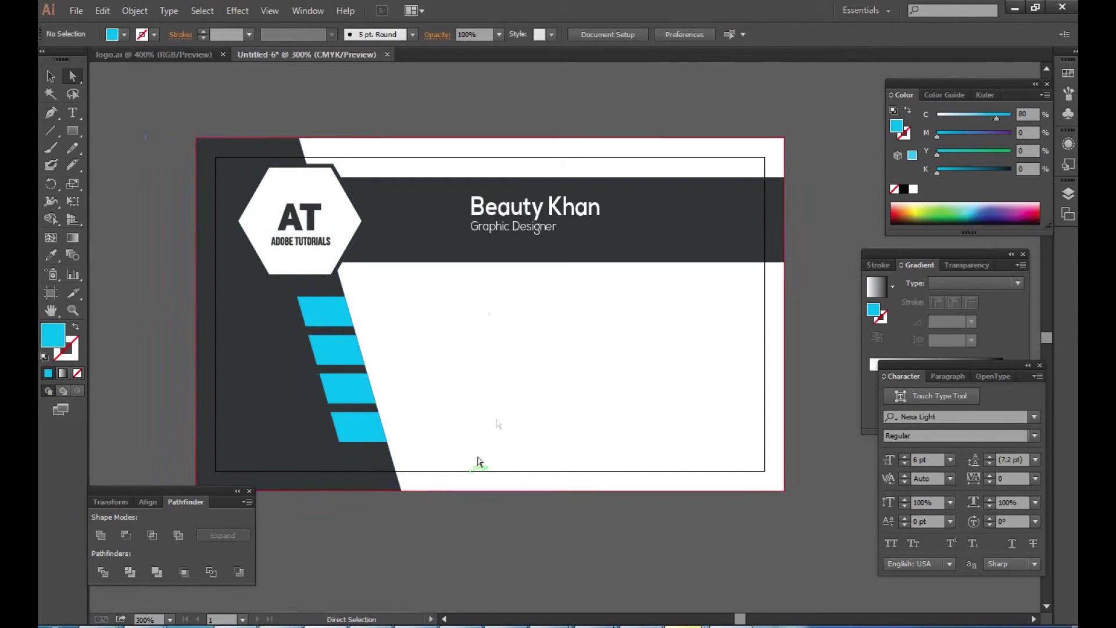
drag(505, 379, 483, 382)
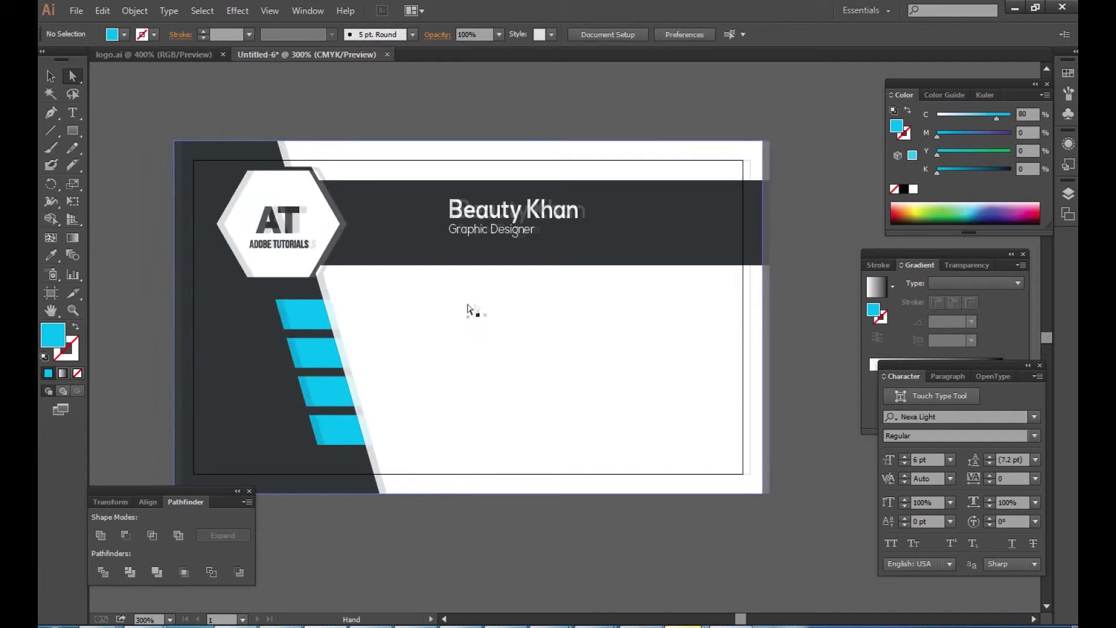
key(alt+f)
Open IconsSet.ai from disk.
key(o)
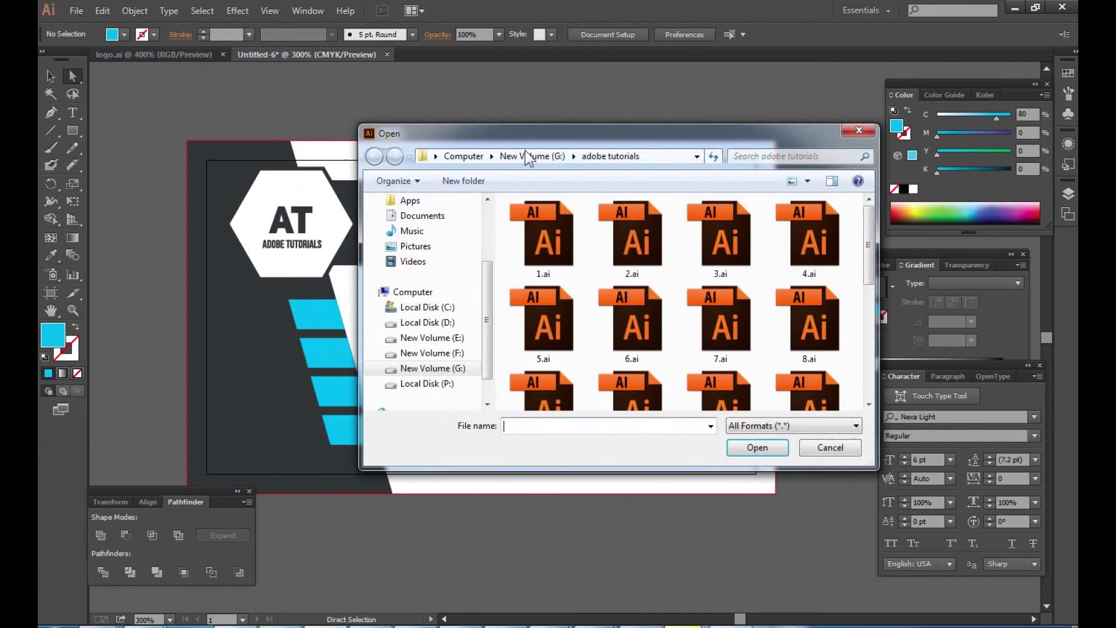
text(ico)
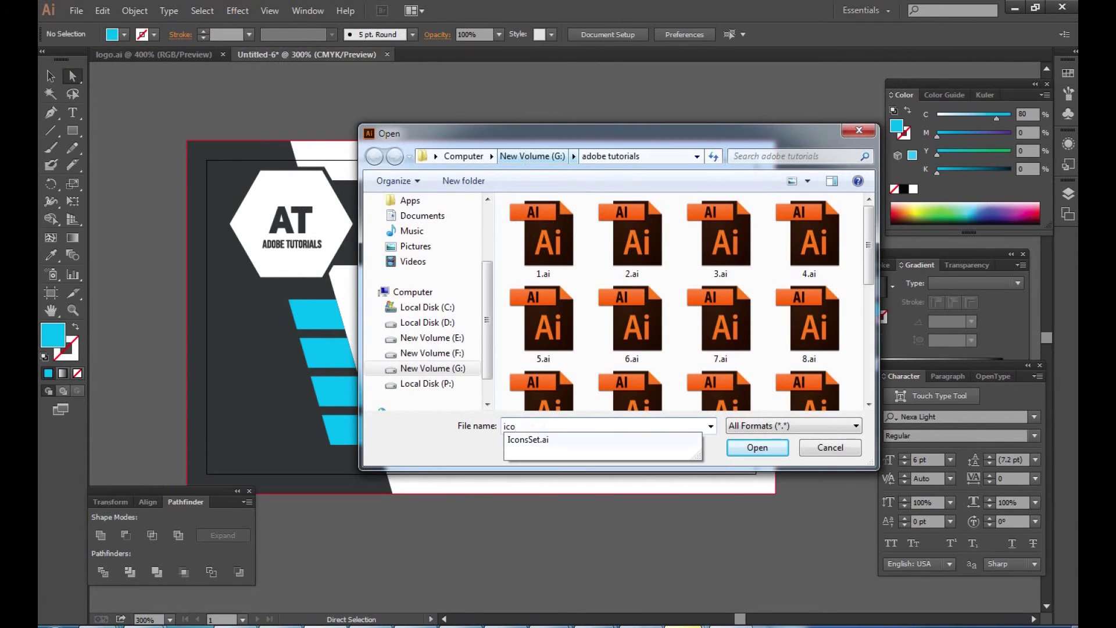
key(Return)
Copy the telephone, envelope, wire globe and location pin icons.
click(50, 77)
click(315, 250)
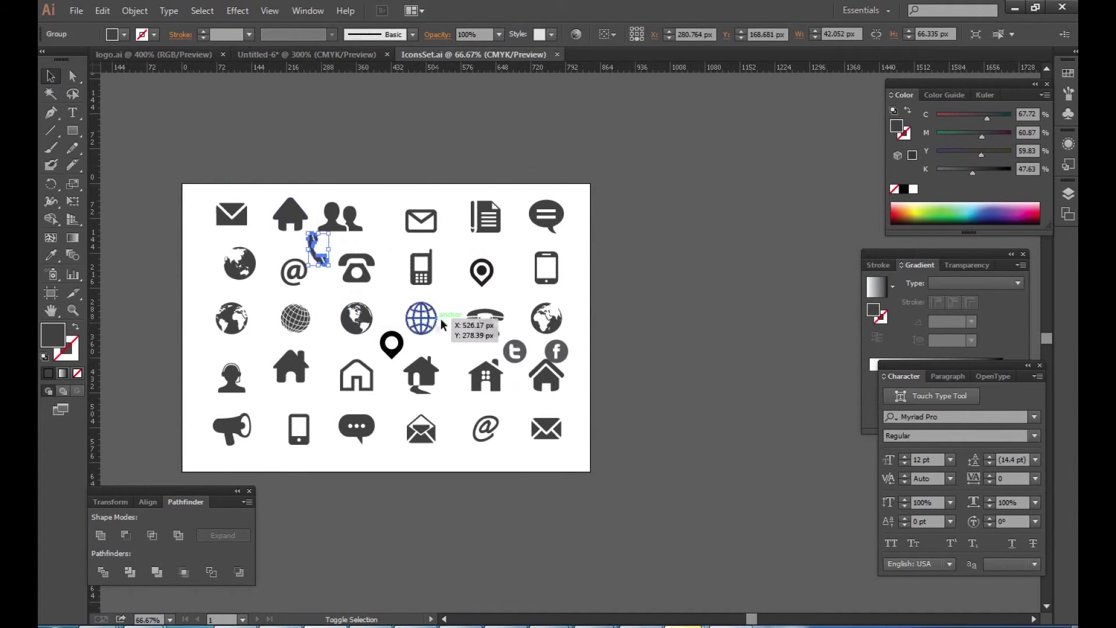
click(486, 323)
shift+click(425, 432)
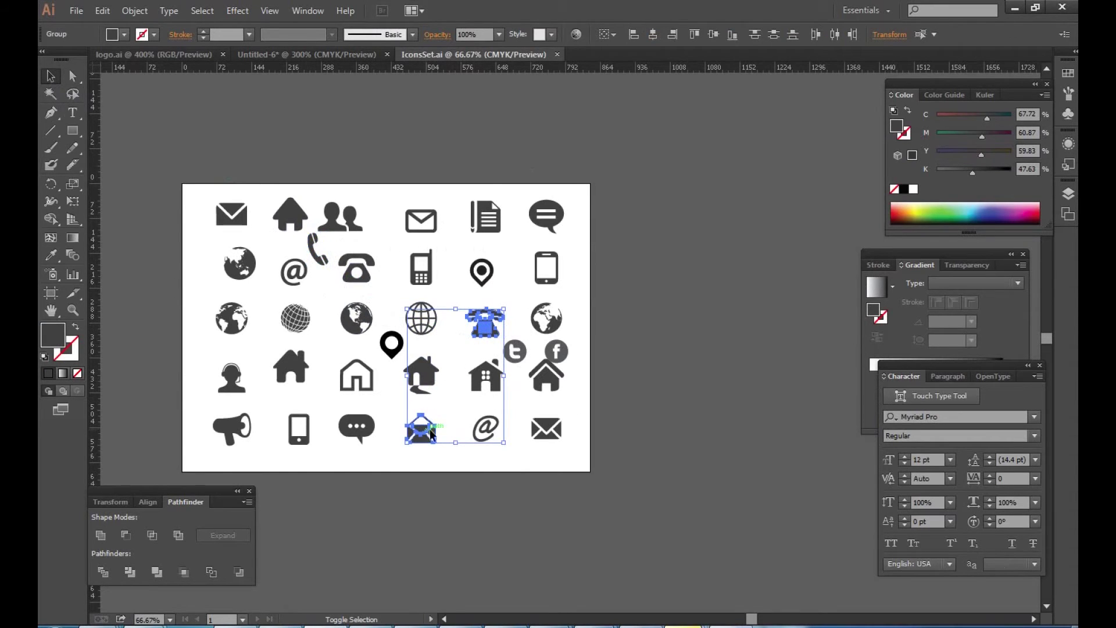
shift+click(304, 316)
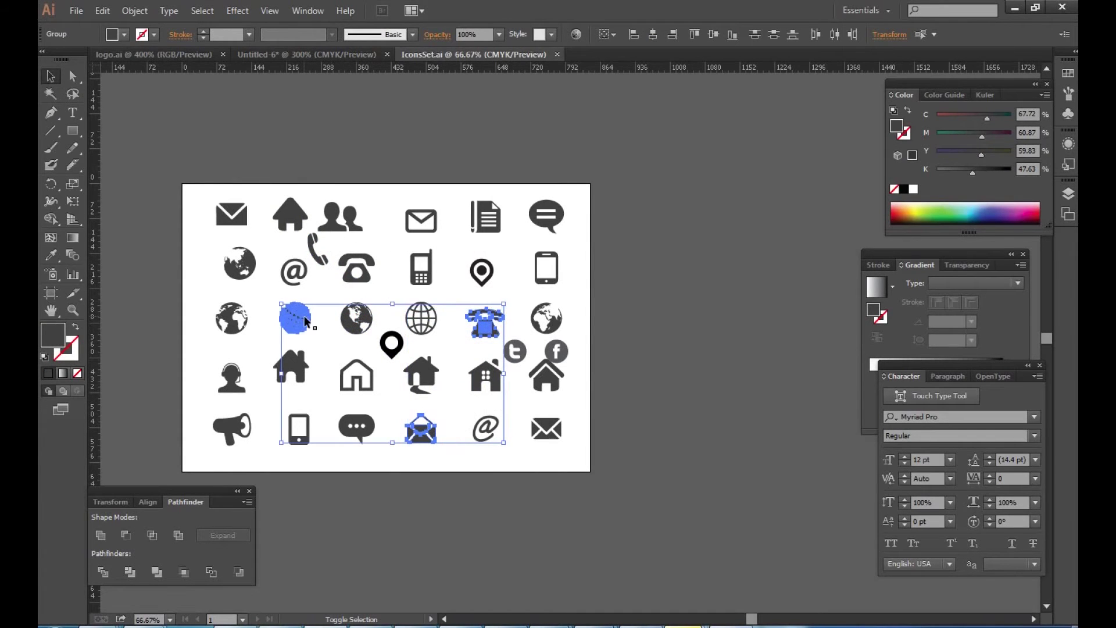
shift+click(482, 272)
click(103, 10)
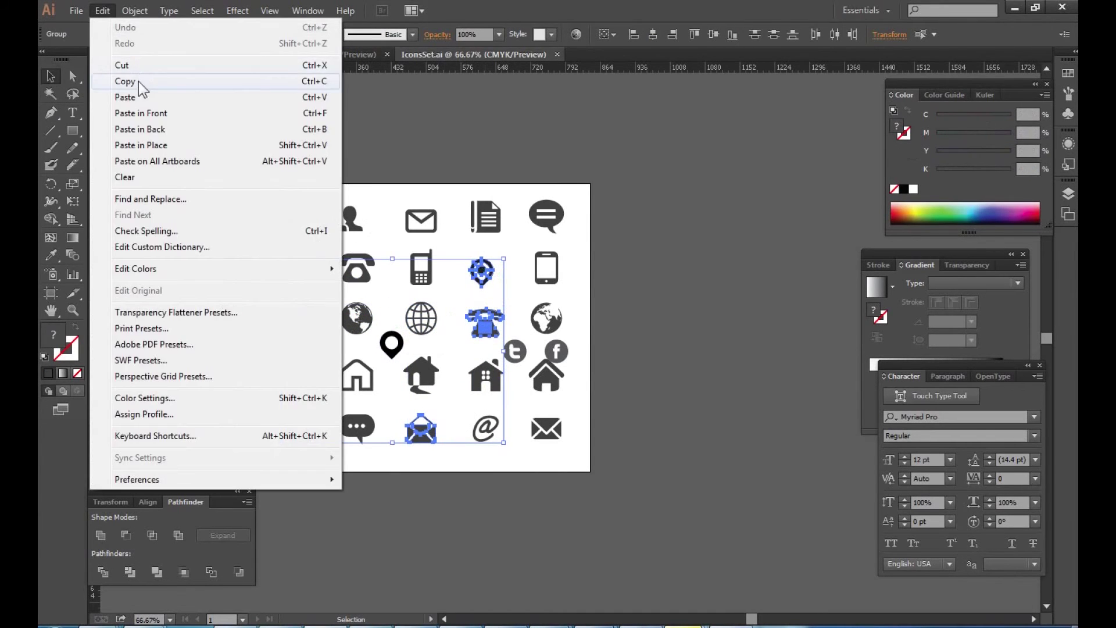
click(138, 80)
click(288, 54)
Paste the icons into the card, scale them onto the stripes and fill them white.
click(103, 11)
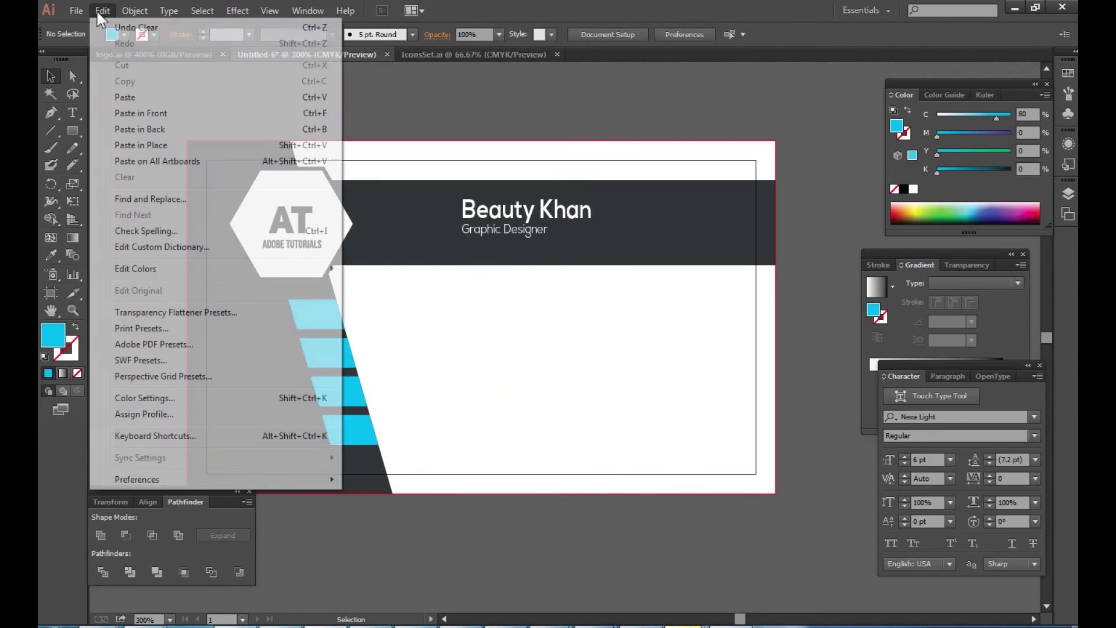
click(125, 97)
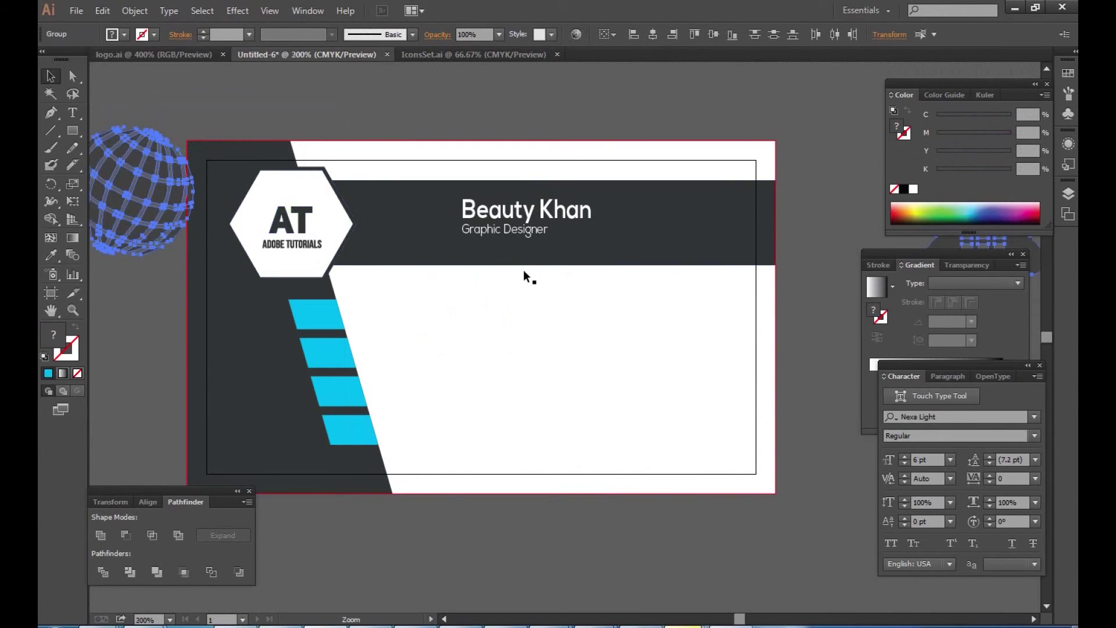
key(ctrl+minus)
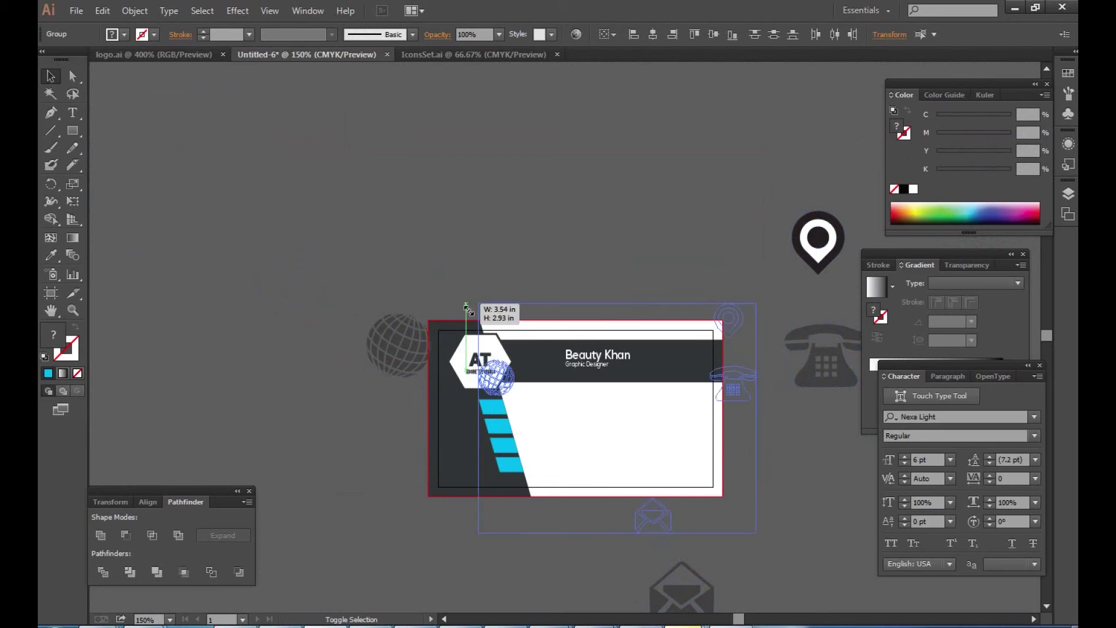
drag(366, 215, 591, 409)
key(ctrl+plus)
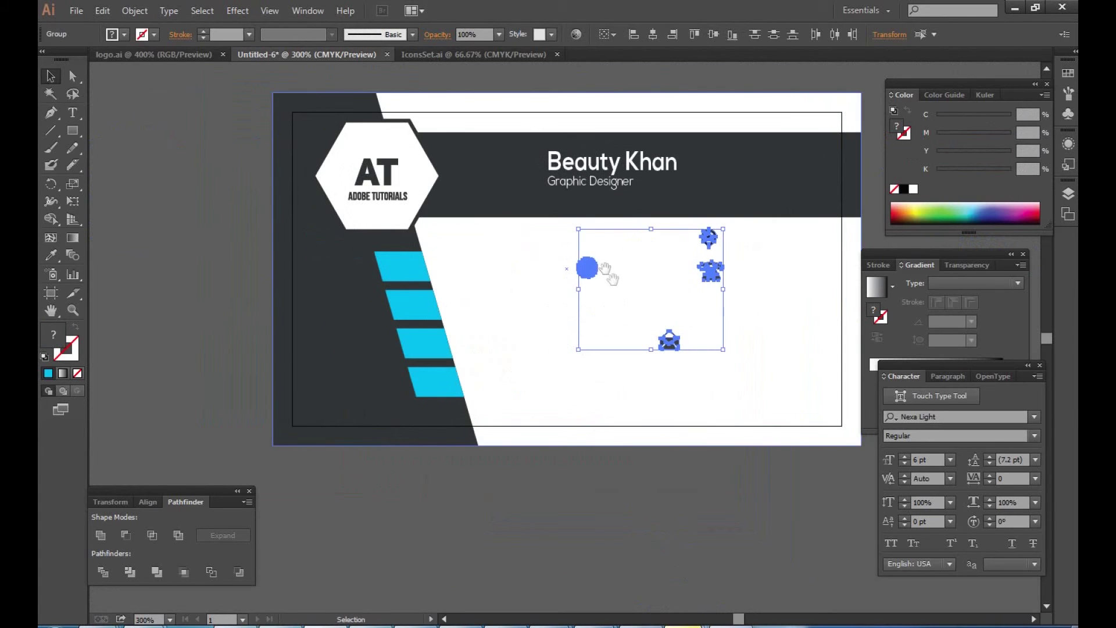
drag(586, 267, 398, 269)
ctrl+click(515, 300)
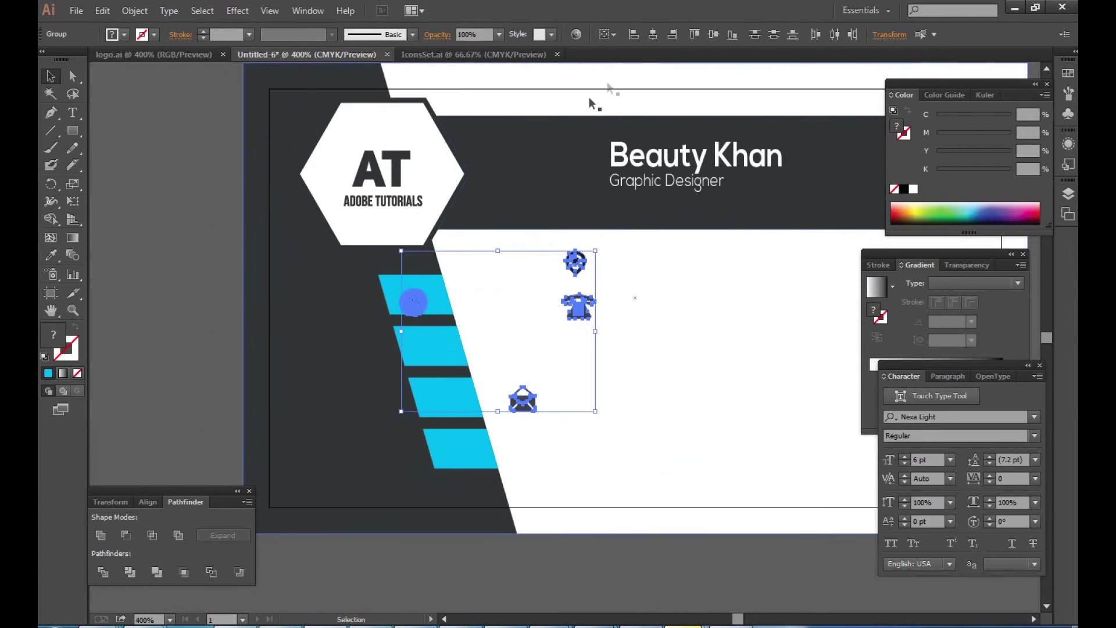
click(606, 34)
click(615, 44)
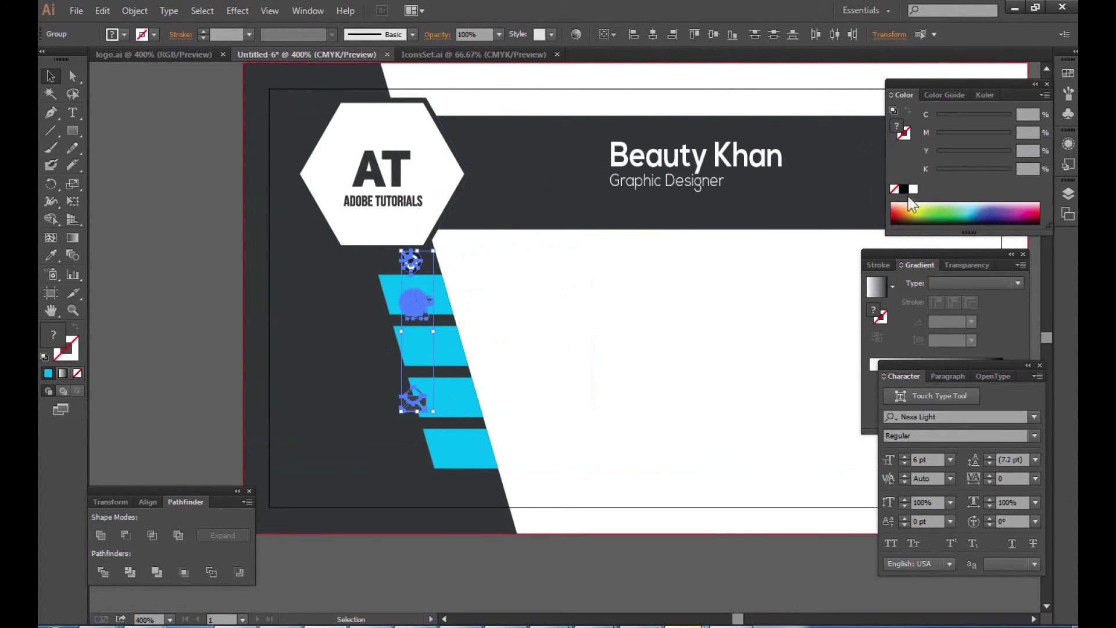
click(914, 189)
click(189, 217)
Place the phone, envelope, globe and location pin, one per cyan stripe.
drag(498, 334, 486, 299)
key(ctrl+plus)
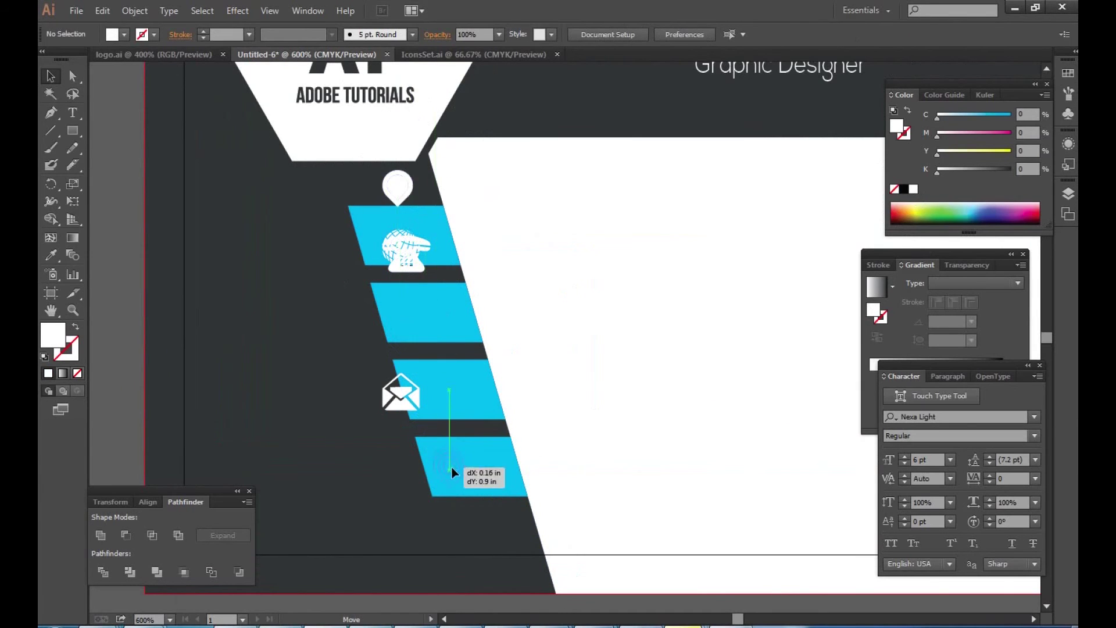
drag(397, 187, 451, 471)
mouse_move(420, 259)
mouse_down()
mouse_move(433, 285)
mouse_move(357, 222)
mouse_move(445, 388)
mouse_move(438, 306)
mouse_up()
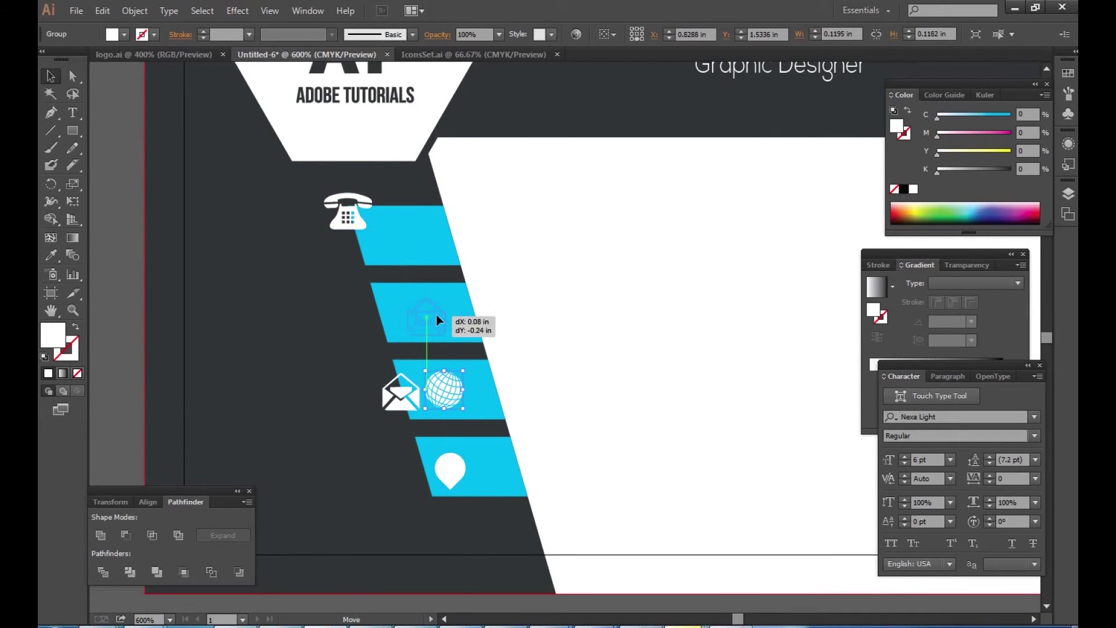
drag(438, 306, 437, 313)
drag(326, 247, 378, 278)
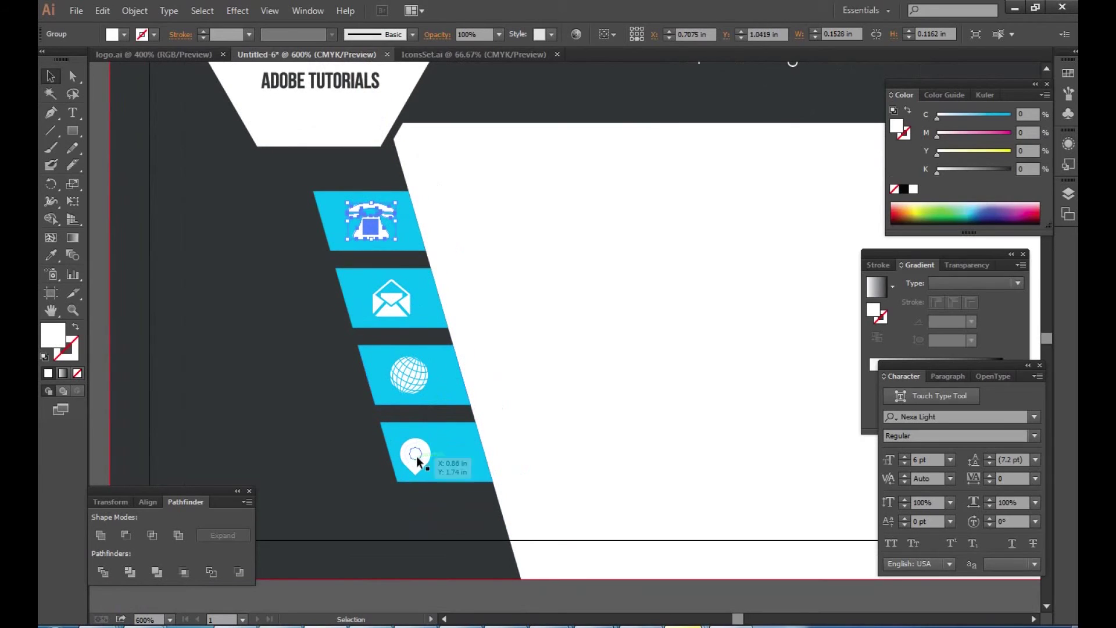
drag(416, 455, 438, 454)
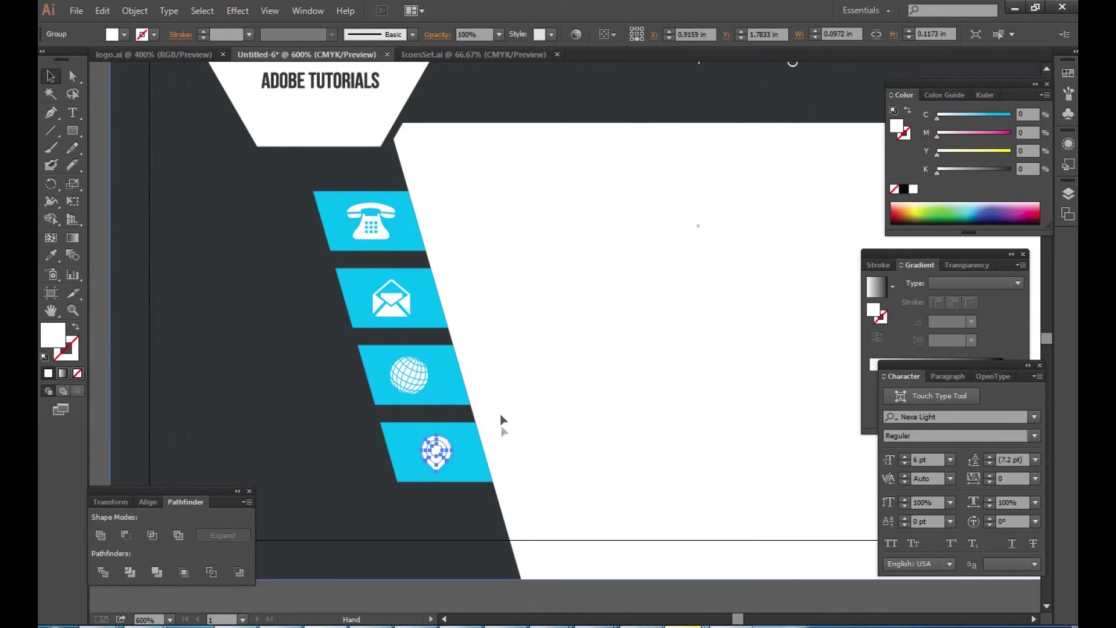
key(a)
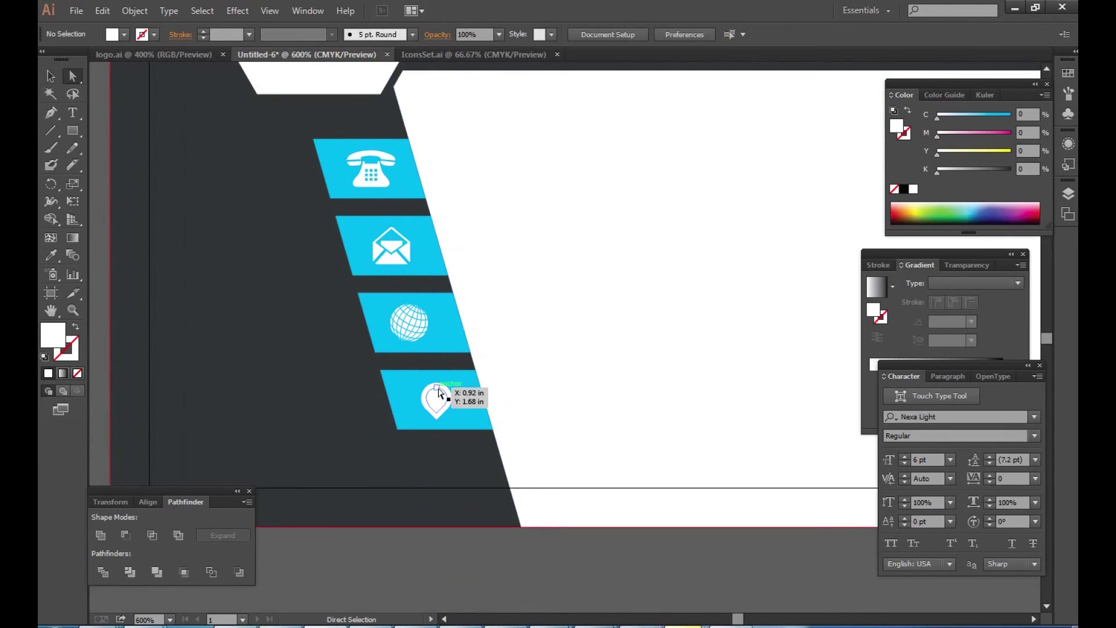
Eyedrop the cyan stripe colour onto the pin's inner circle, undoing a mistaken dark sample.
click(444, 397)
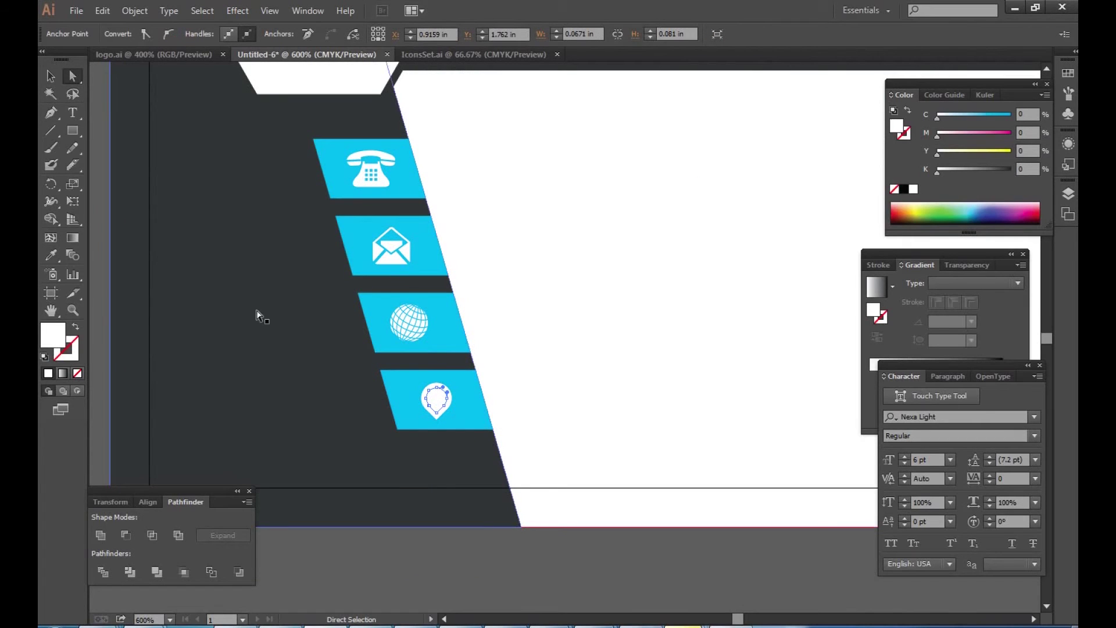
click(56, 256)
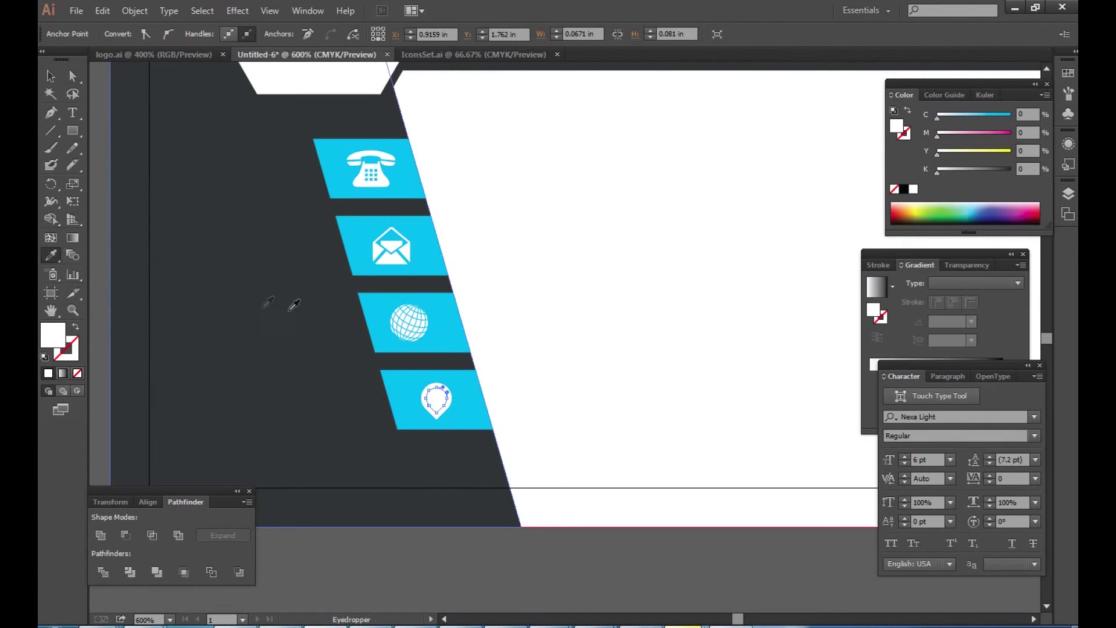
click(268, 302)
click(50, 75)
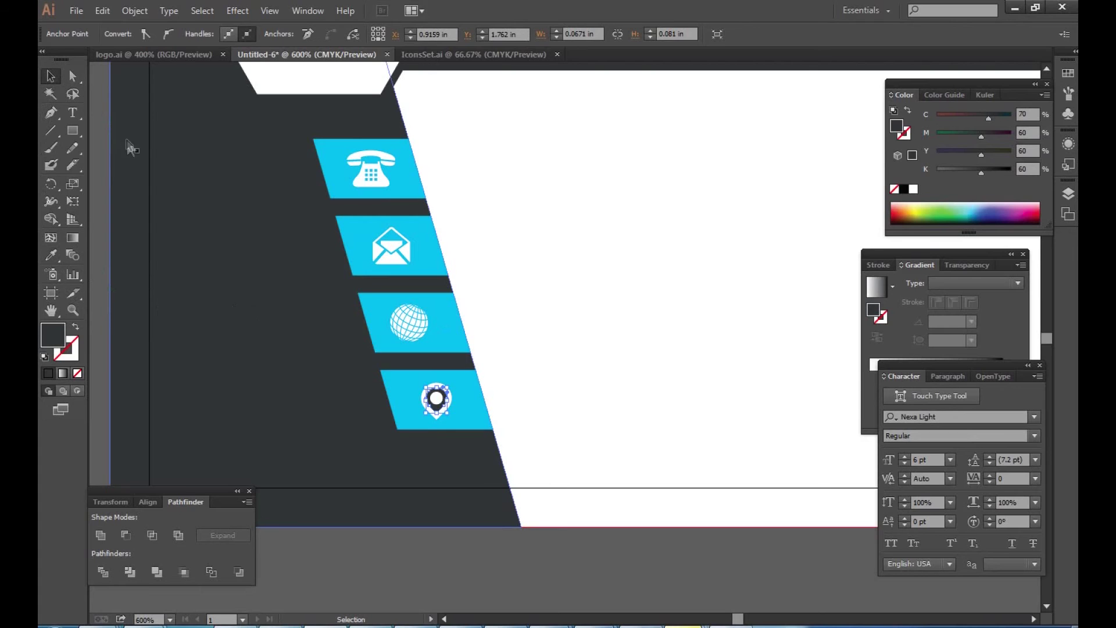
key(ctrl+z)
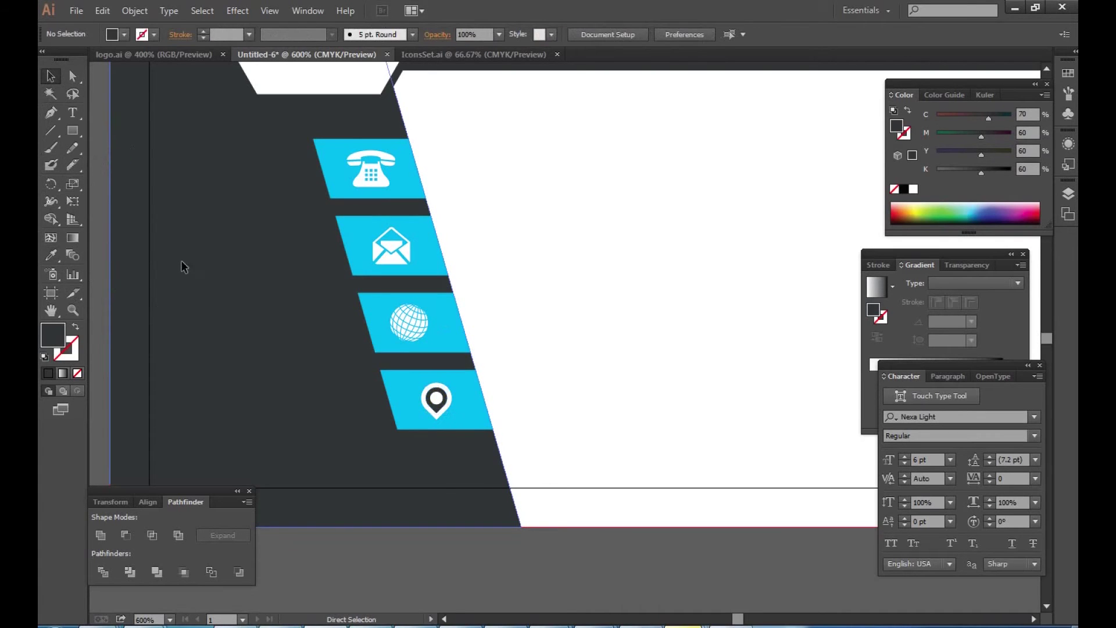
key(ctrl+z)
click(51, 255)
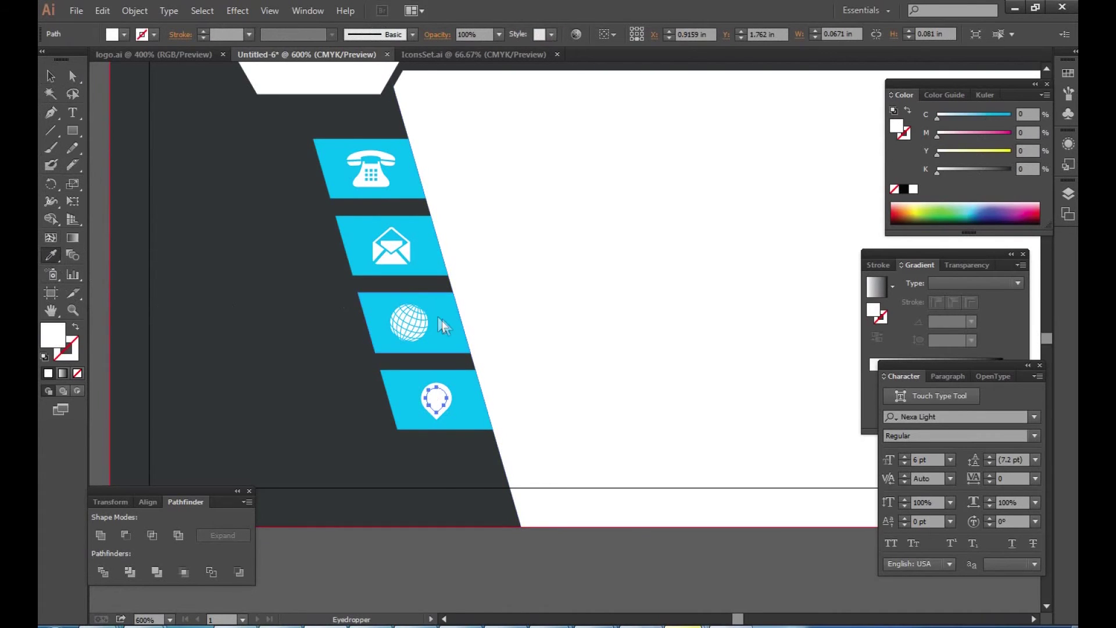
click(437, 325)
click(51, 76)
click(486, 320)
key(ctrl+minus)
mouse_move(403, 273)
mouse_down()
mouse_move(418, 333)
mouse_move(423, 273)
mouse_up()
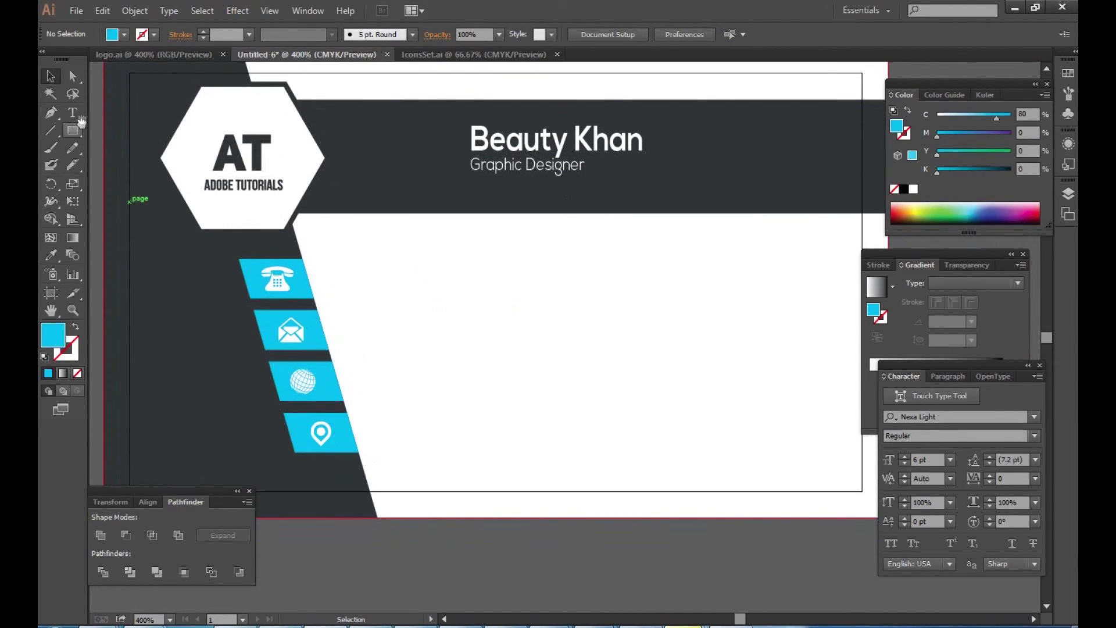
Type the phone number beside the phone icon and duplicate it beside the other three icons.
click(73, 113)
click(346, 293)
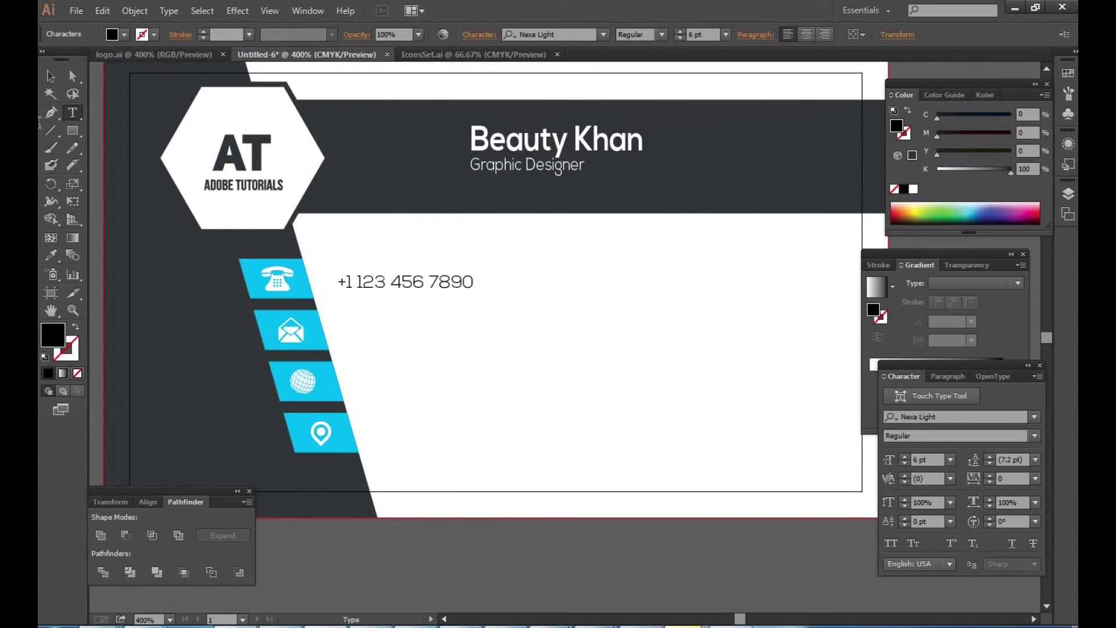
click(50, 76)
drag(399, 288, 389, 325)
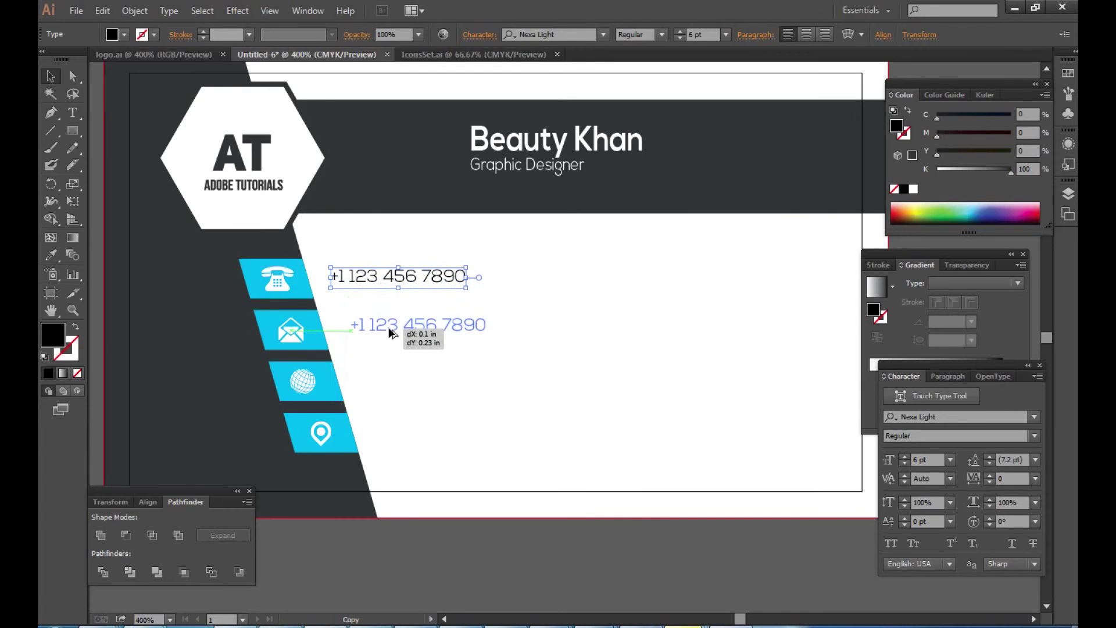
drag(389, 326, 389, 329)
key(ctrl+d)
key(ctrl+d)
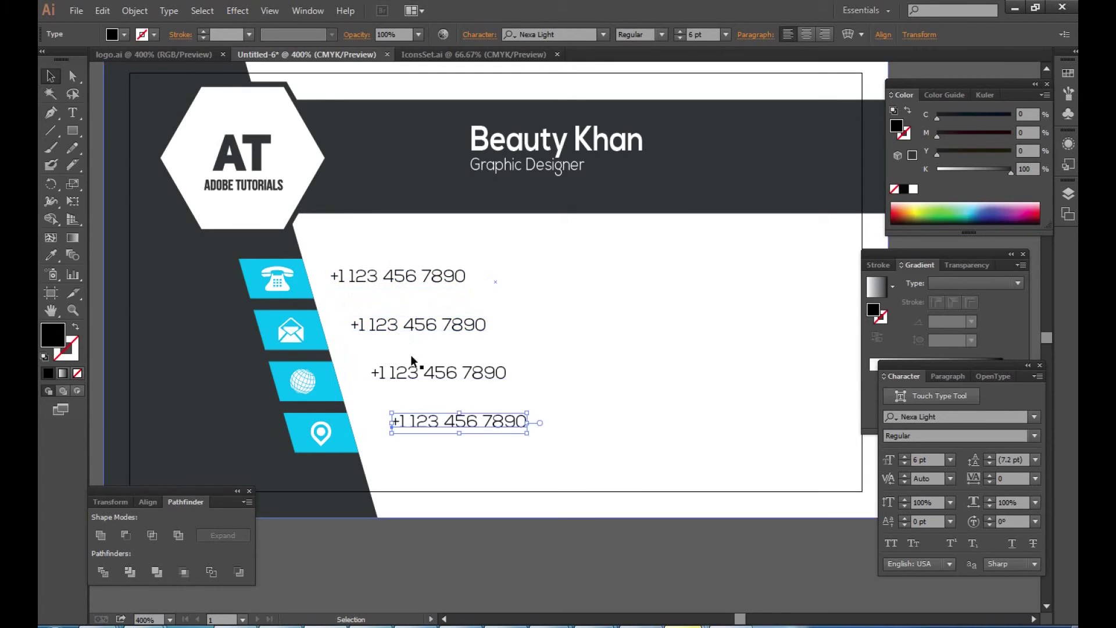
drag(432, 384, 433, 392)
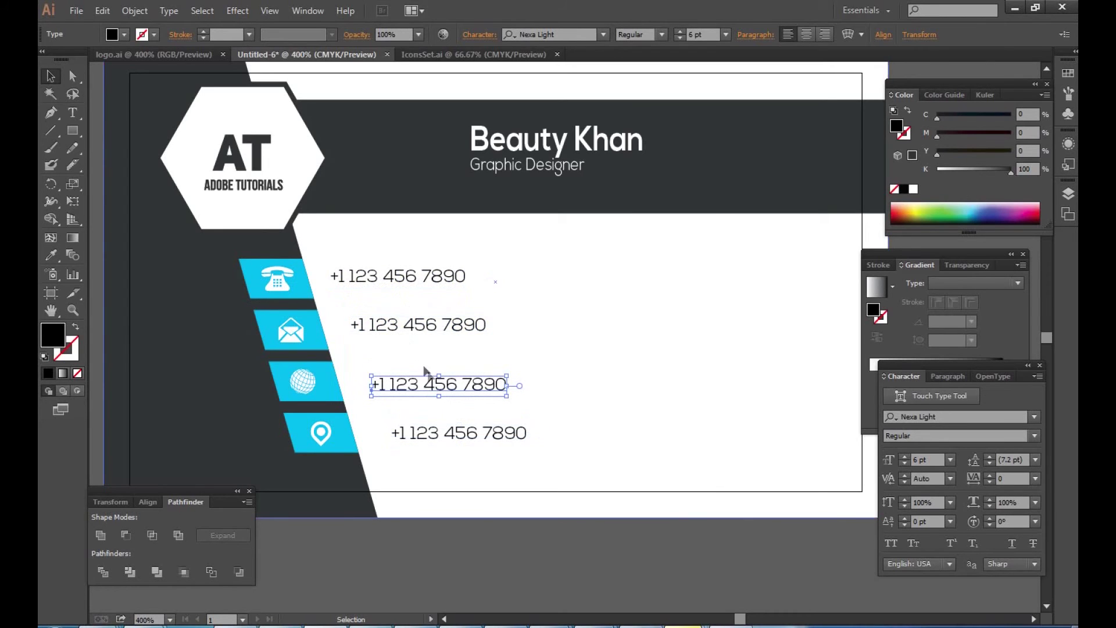
Retype the copies as the e-mail address, website and street address.
click(409, 320)
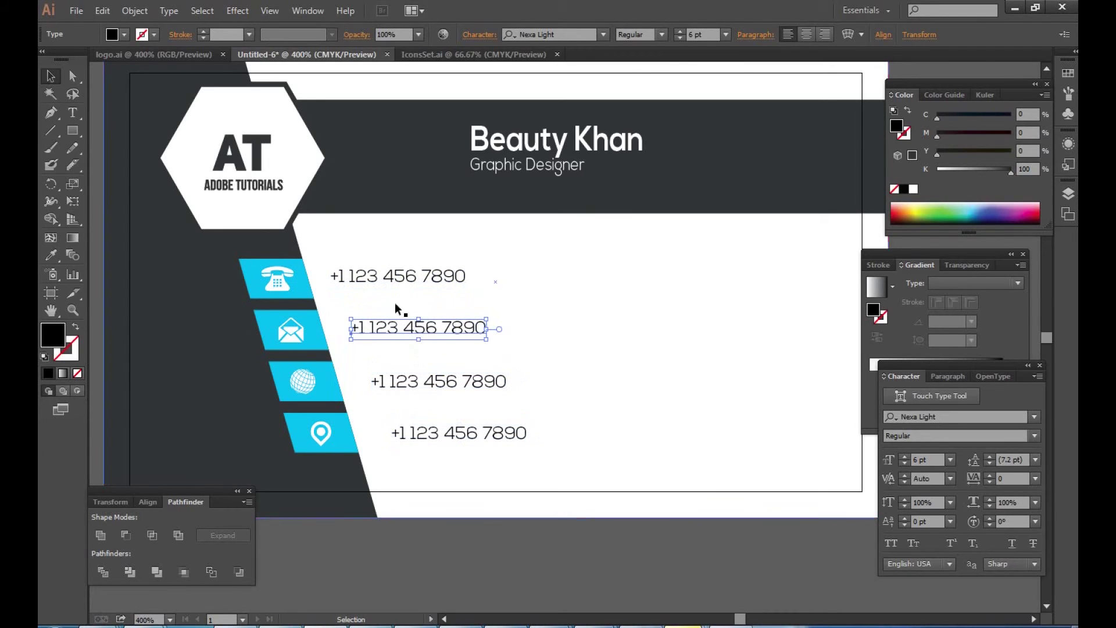
double_click(407, 329)
key(ctrl+a)
text(yo)
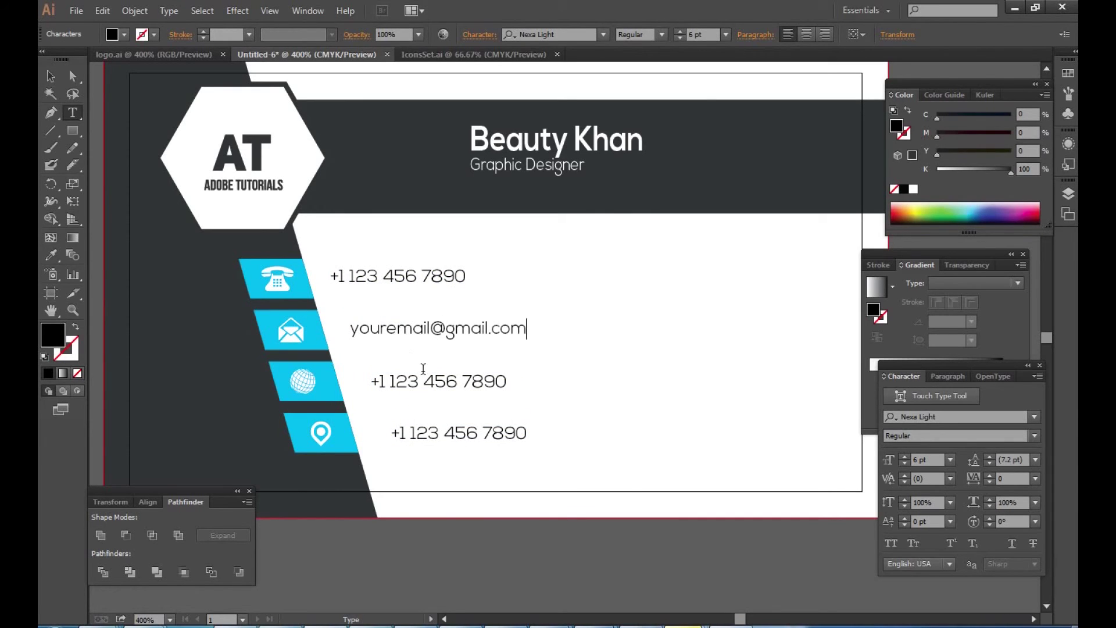
triple_click(422, 384)
text(www.yourdomain.com)
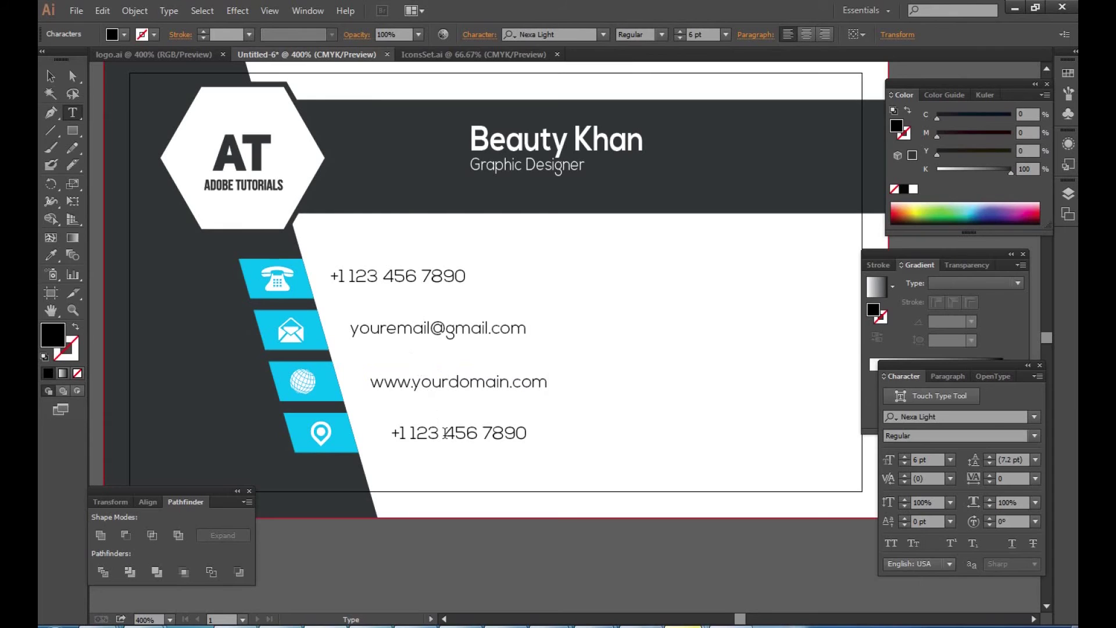
triple_click(445, 434)
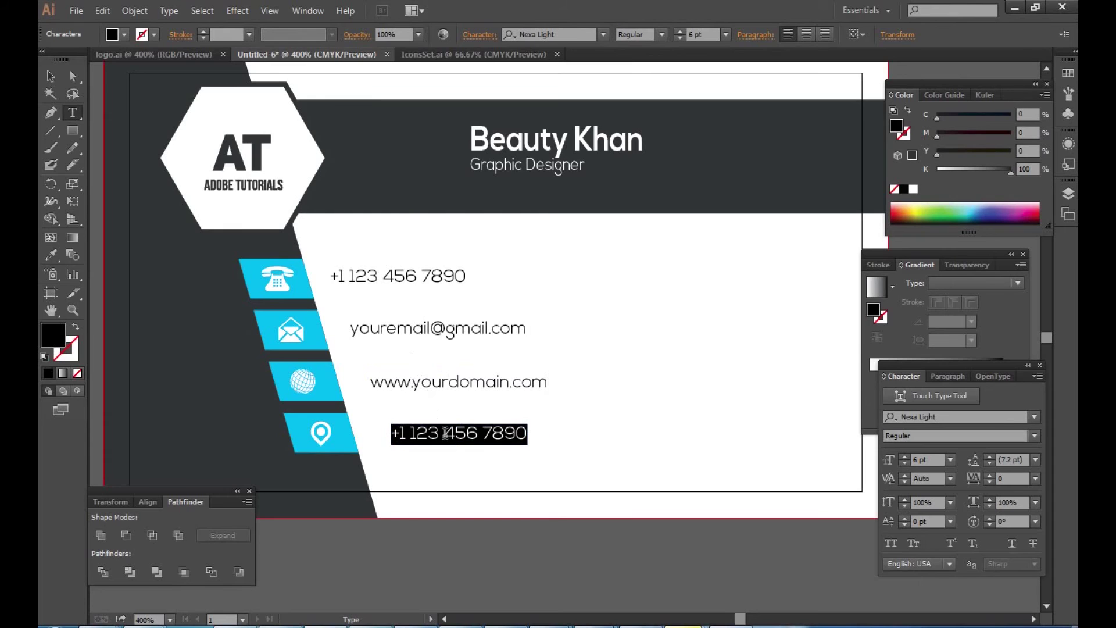
text(Your Street Address Here)
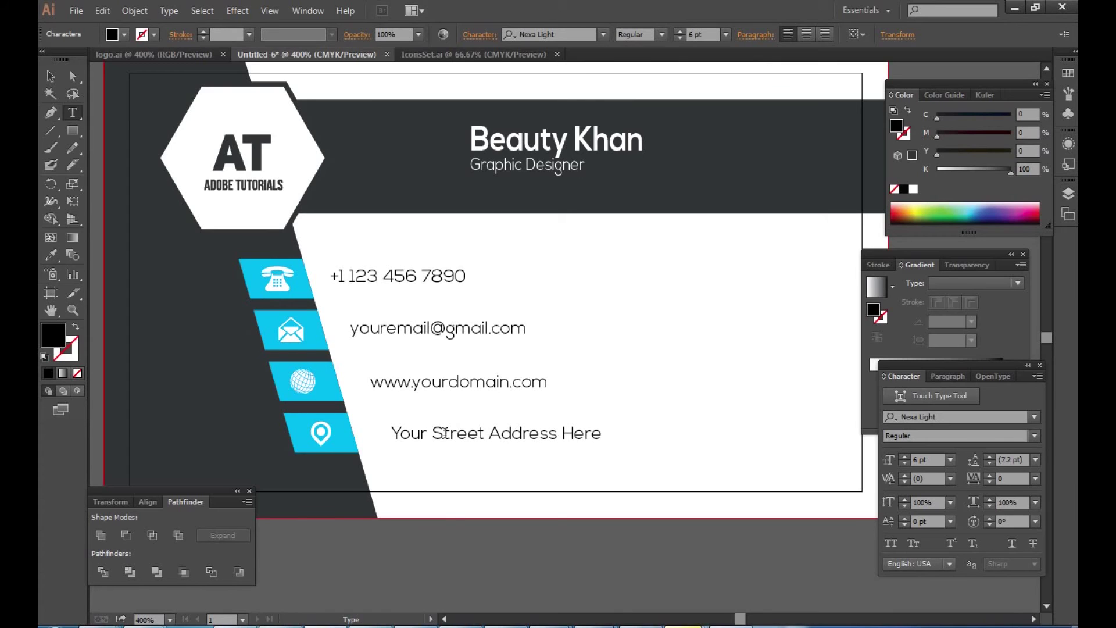
Nudge the contact lines left toward the icons and zoom out to the whole card.
click(50, 76)
shift+click(365, 276)
shift+click(399, 383)
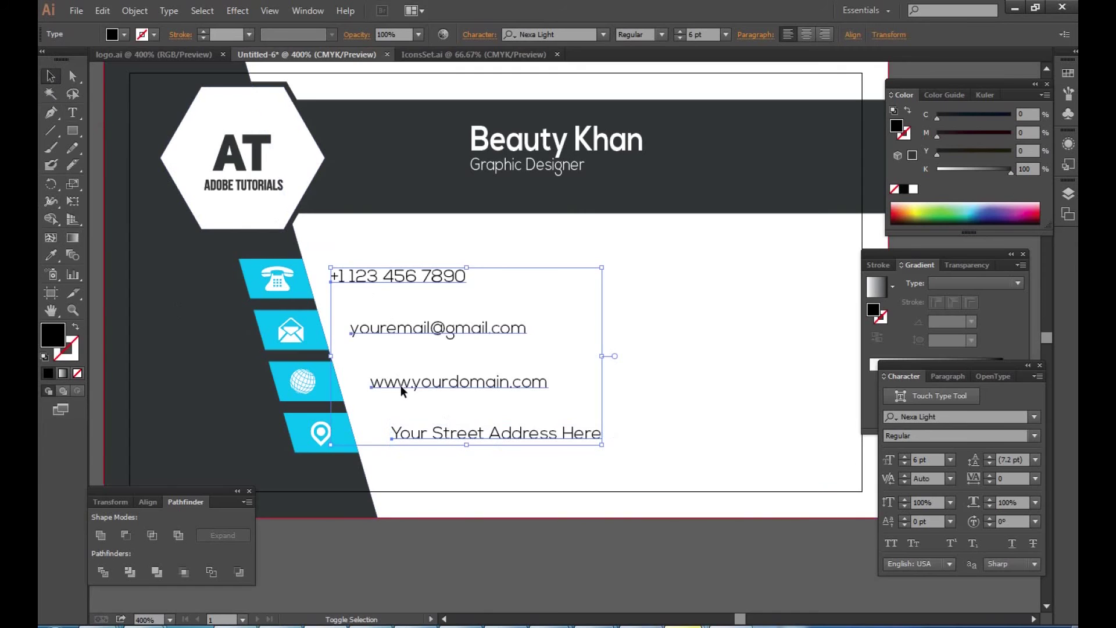
key(Left)
key(Left)
key(Left)
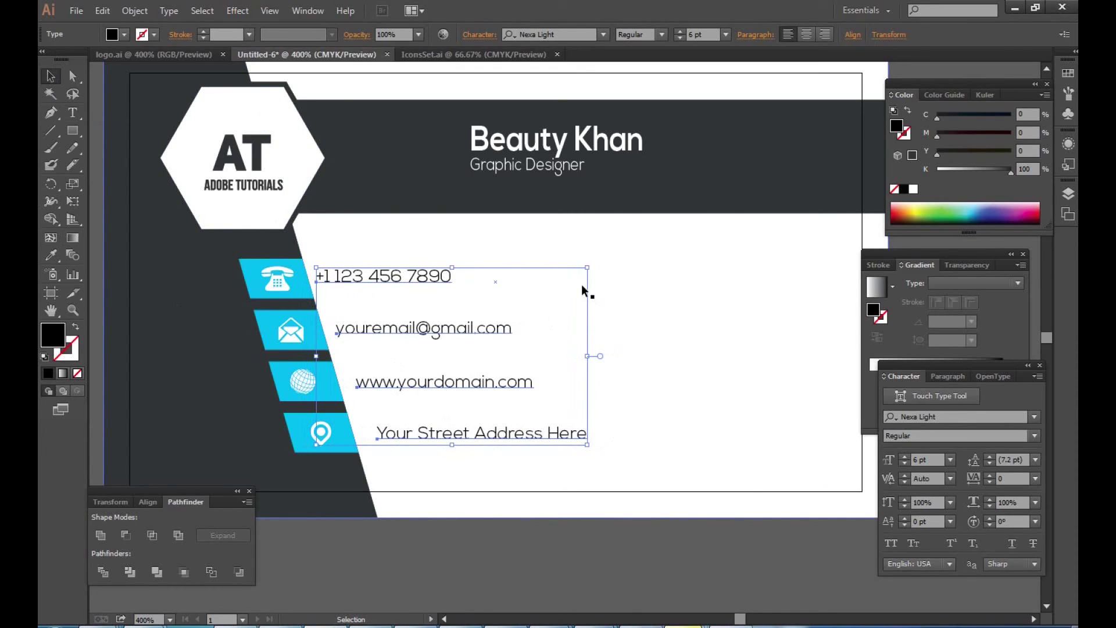
click(564, 547)
key(ctrl+minus)
mouse_move(633, 357)
mouse_down()
mouse_move(685, 333)
mouse_move(605, 311)
mouse_up()
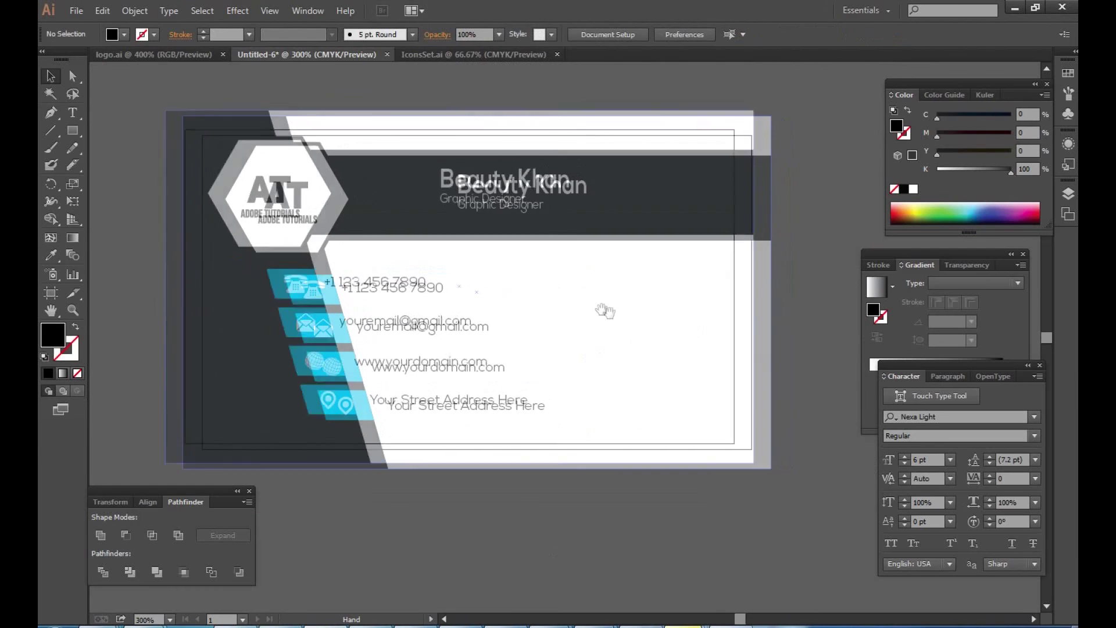
Scale up the cardholder's name and Graphic Designer title block in the dark band.
click(529, 183)
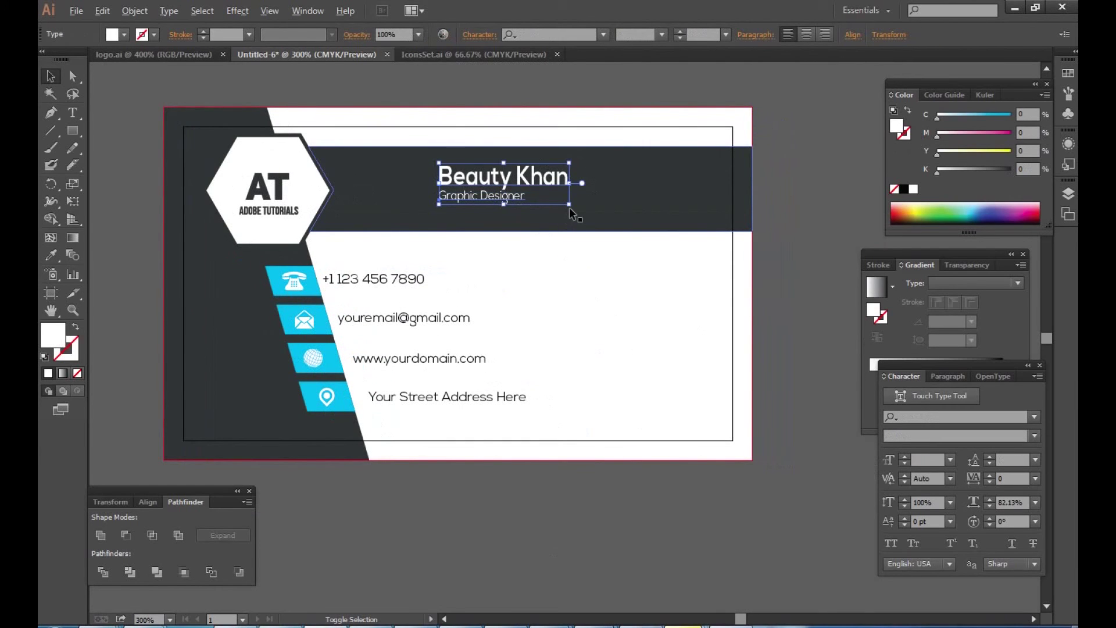
drag(569, 205, 594, 213)
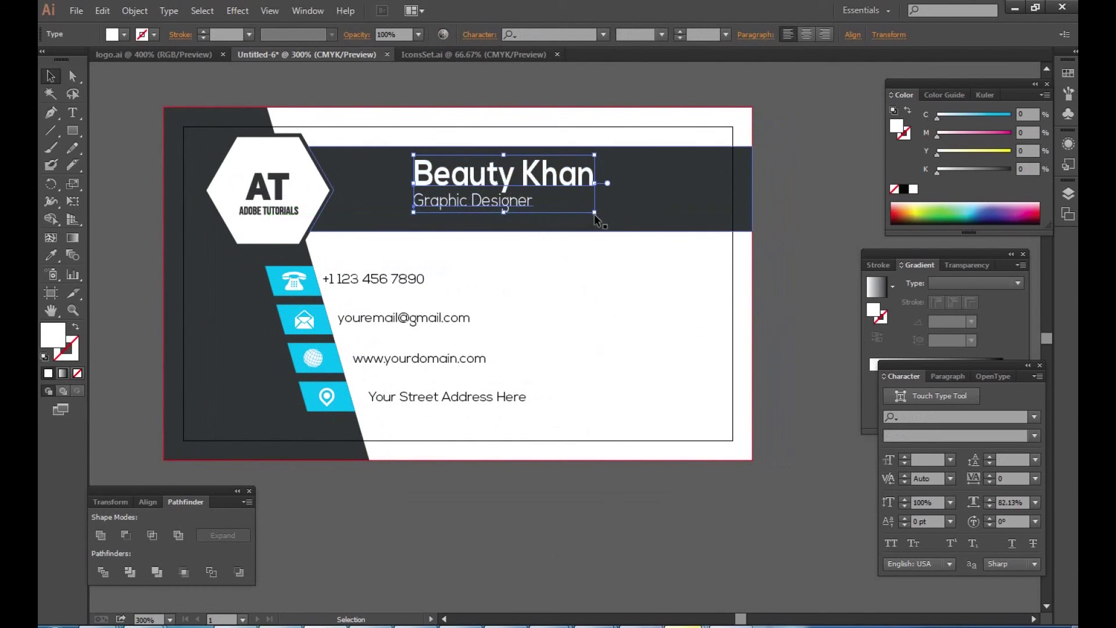
click(773, 340)
key(ctrl+minus)
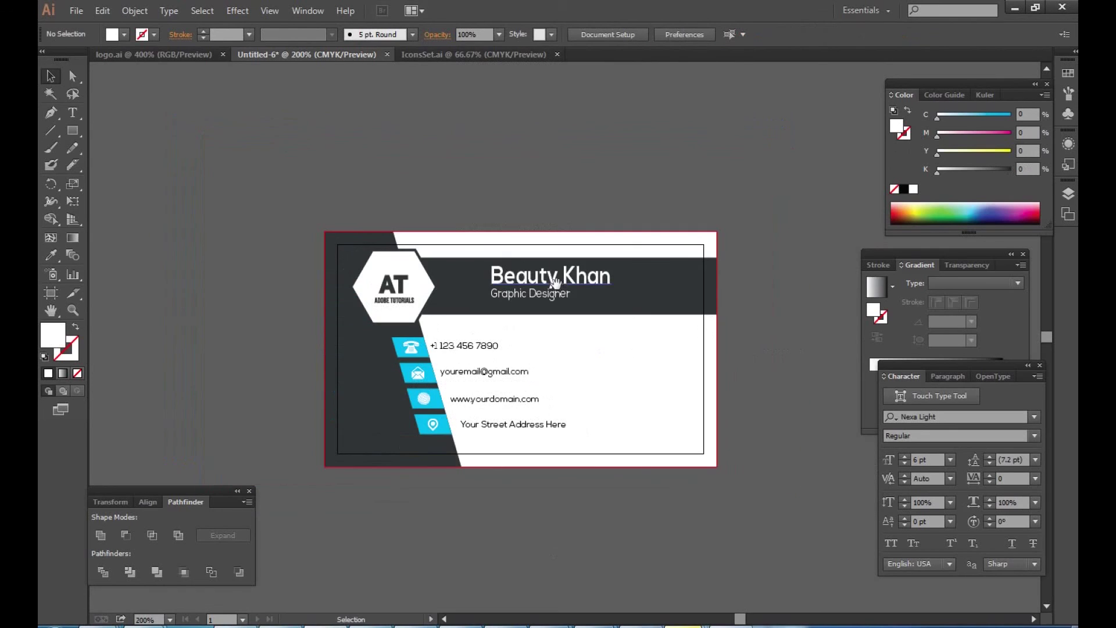
drag(554, 285, 491, 275)
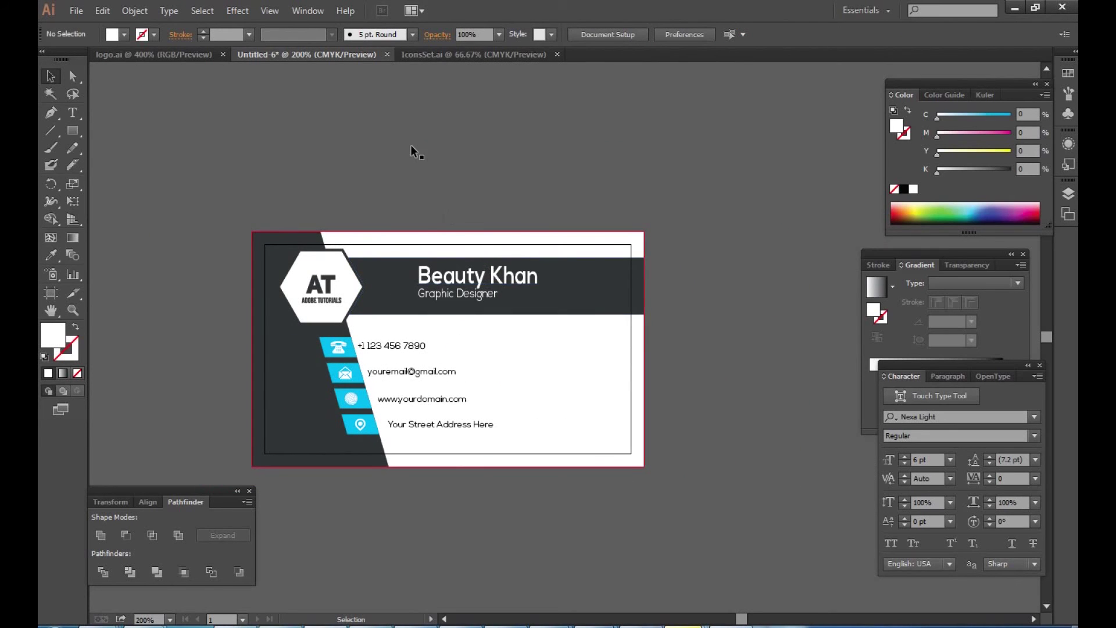
drag(411, 147, 324, 113)
click(506, 349)
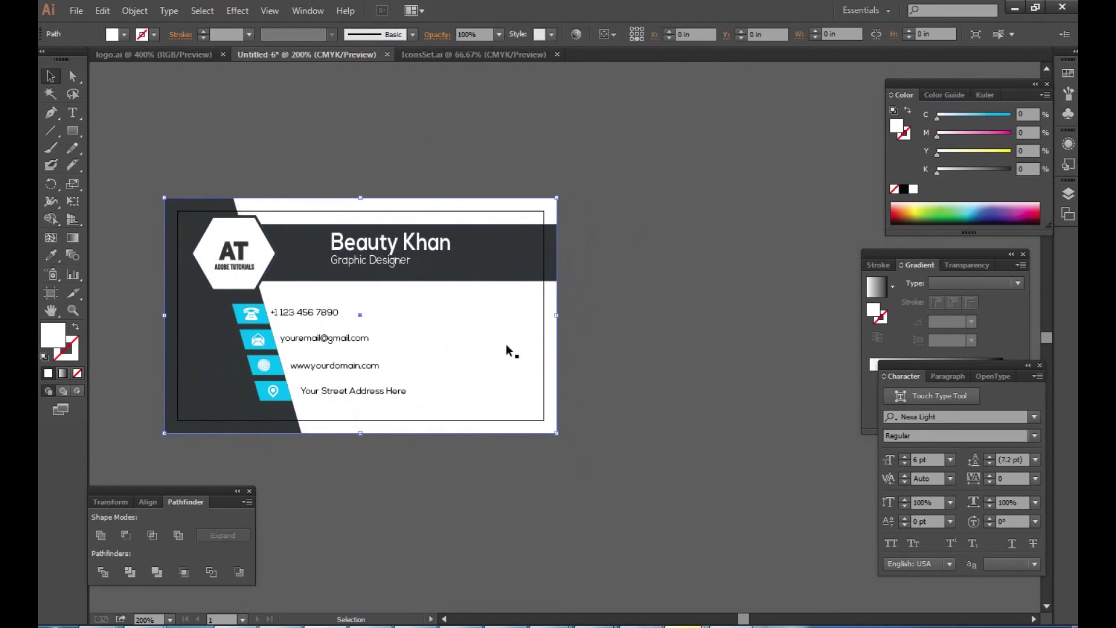
Duplicate the card background below the front card and fill it with the front's dark grey.
drag(506, 349, 360, 279)
mouse_move(429, 267)
mouse_down()
mouse_move(533, 232)
mouse_move(517, 424)
mouse_move(533, 339)
mouse_up()
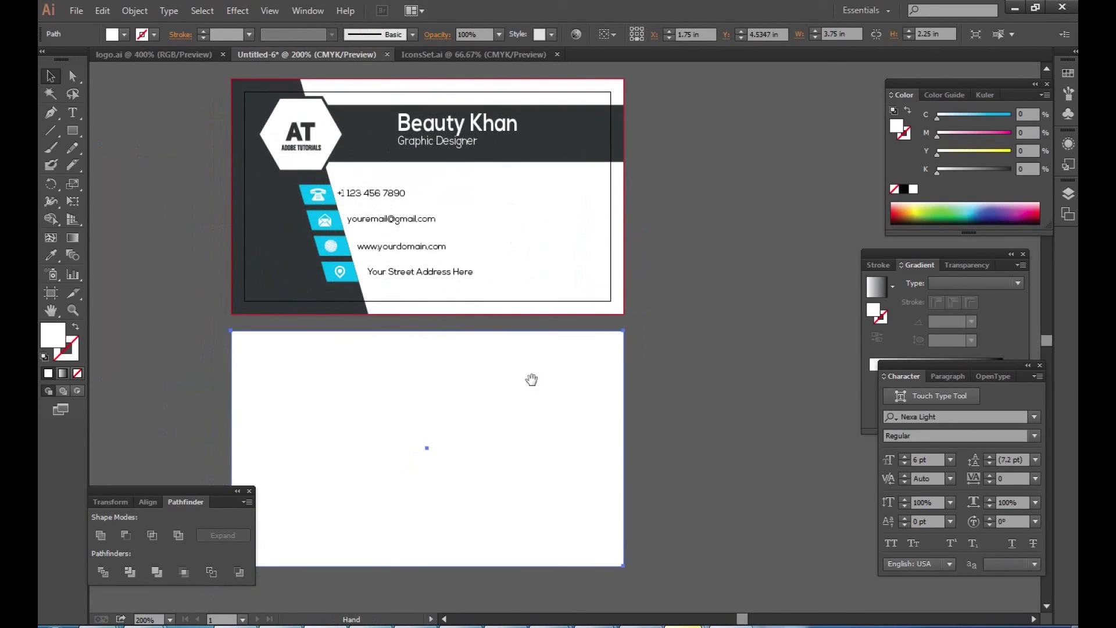
click(51, 255)
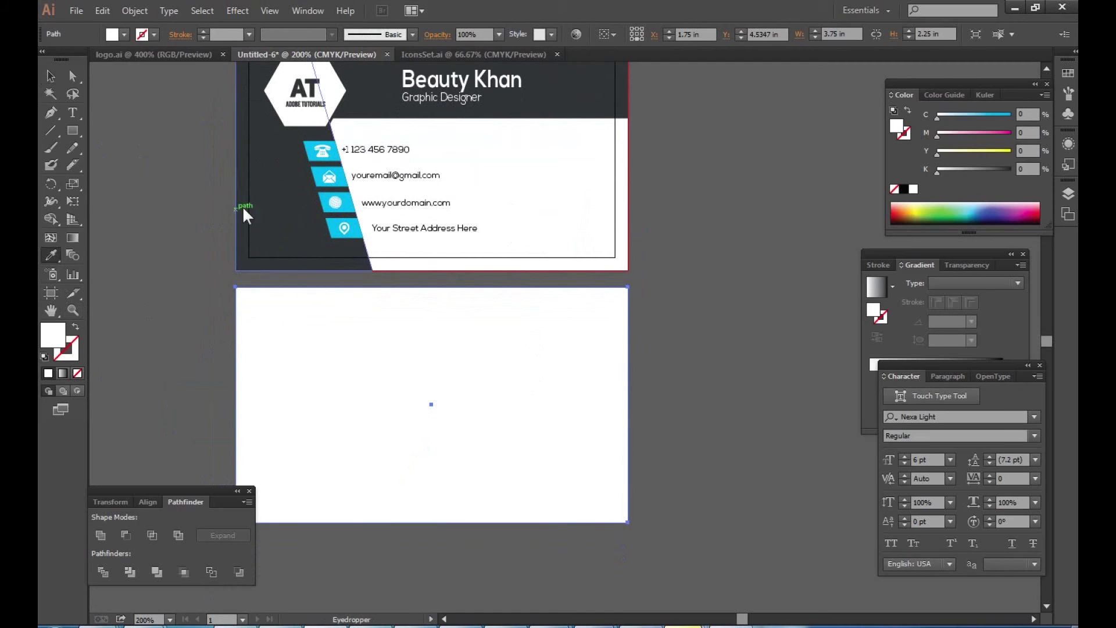
click(266, 200)
key(v)
Paste a copy in front, squash it into a middle band, and fill it with the icons' cyan.
click(104, 10)
click(125, 81)
click(103, 11)
click(148, 113)
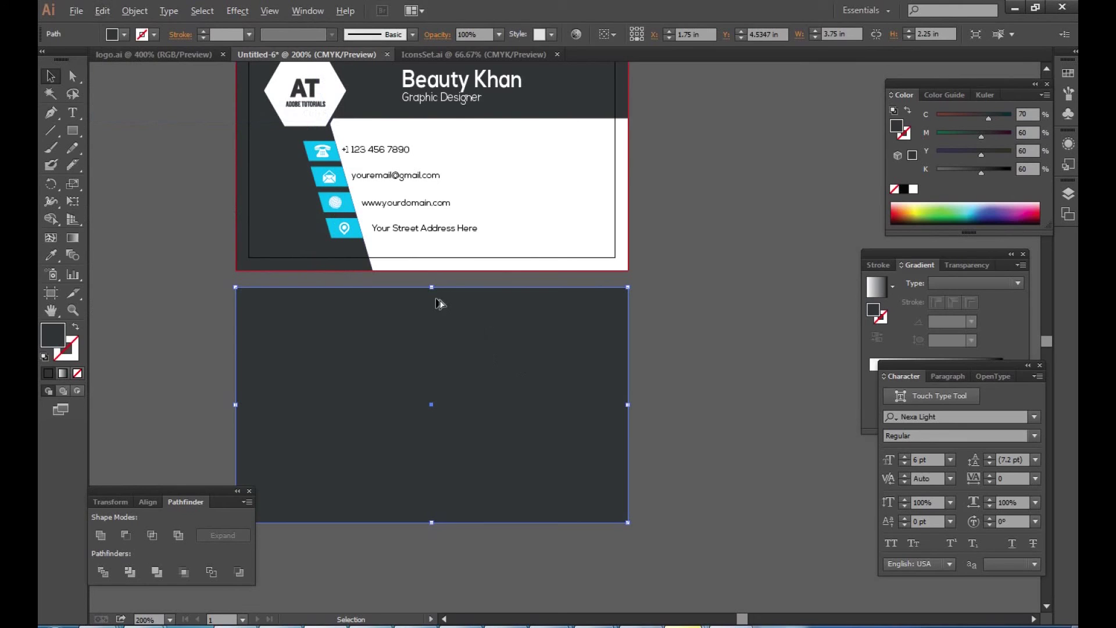
drag(431, 287, 432, 363)
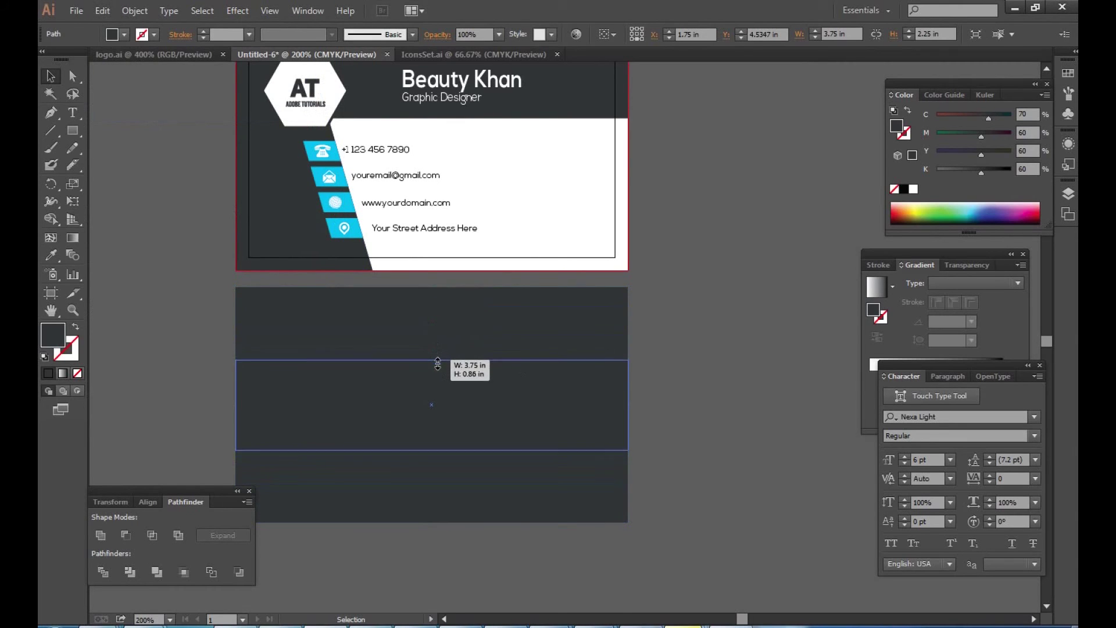
click(51, 255)
click(323, 203)
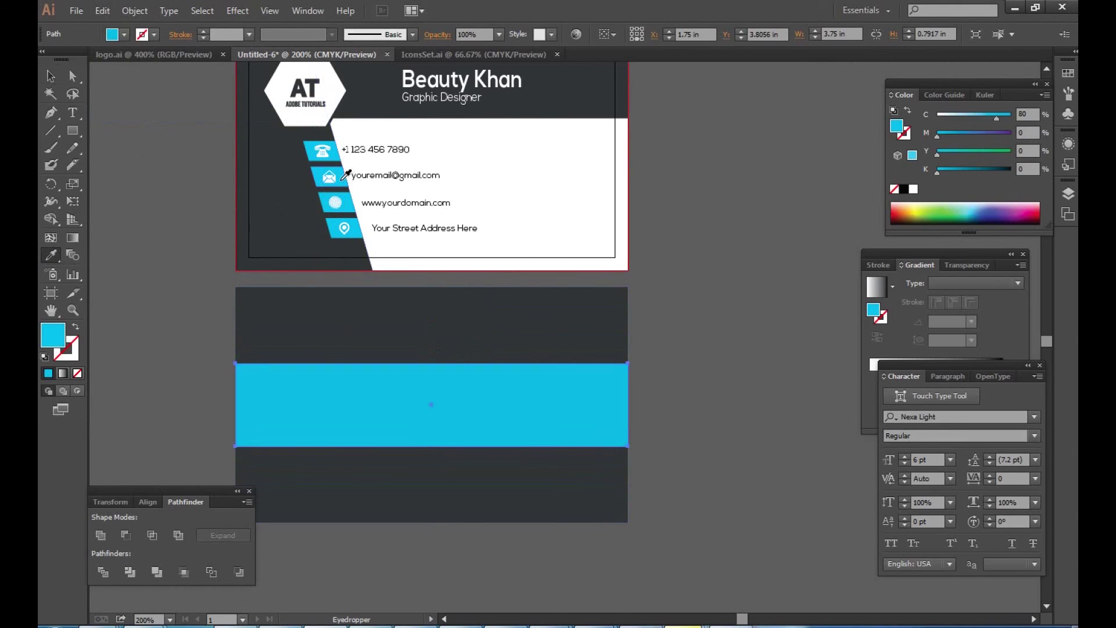
click(50, 76)
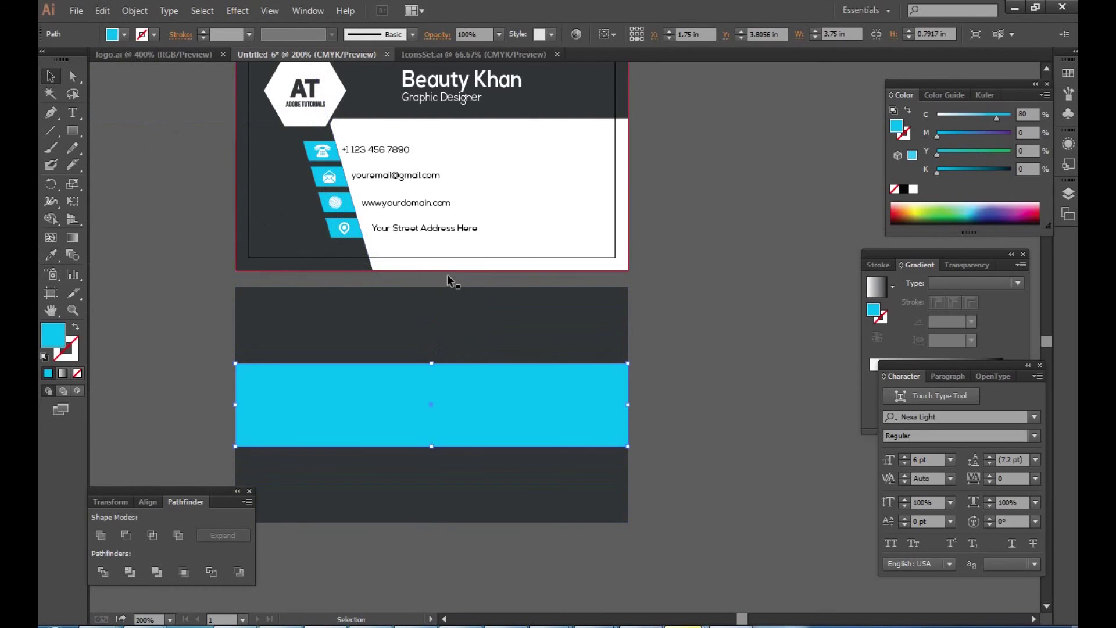
scroll(318, 152, up, 3)
Copy the AT hexagon logo from the front card onto the cyan band and group it.
drag(206, 125, 332, 163)
shift+click(382, 122)
scroll(354, 145, down, 1)
drag(329, 128, 361, 429)
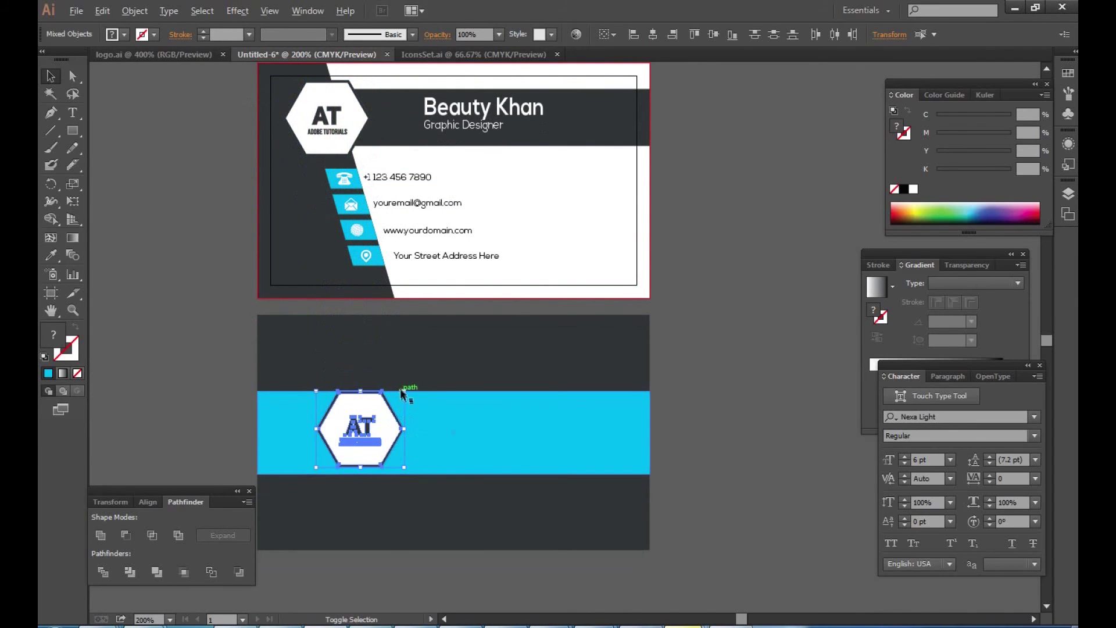
right_click(370, 417)
click(414, 482)
key(ctrl+shift+a)
Vertically centre the logo on the cyan band.
click(359, 408)
shift+click(428, 413)
click(613, 35)
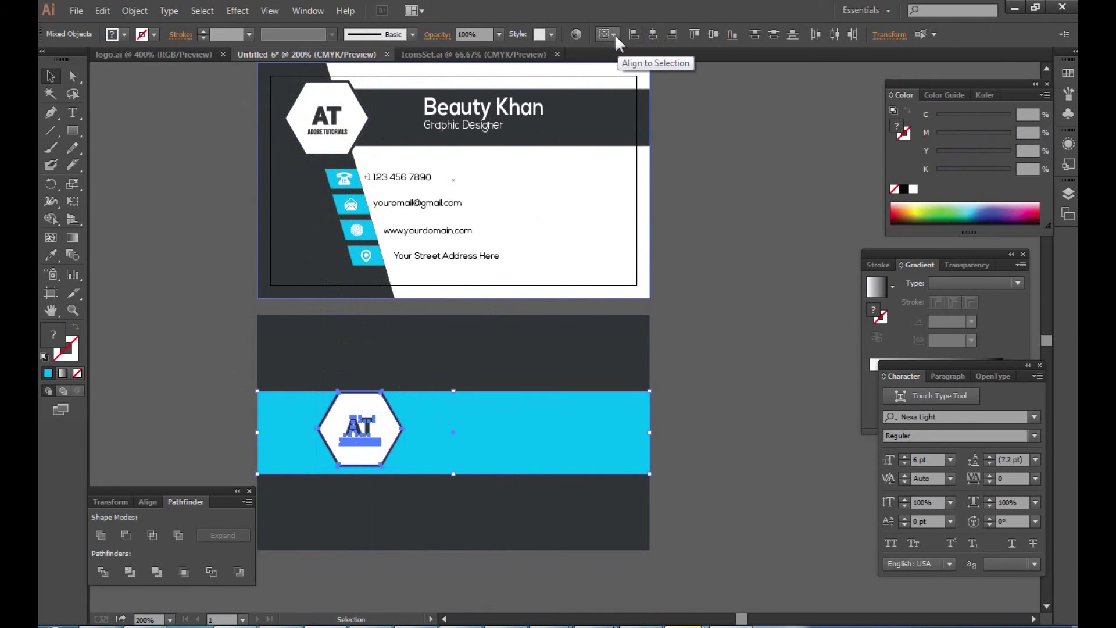
click(720, 34)
click(697, 291)
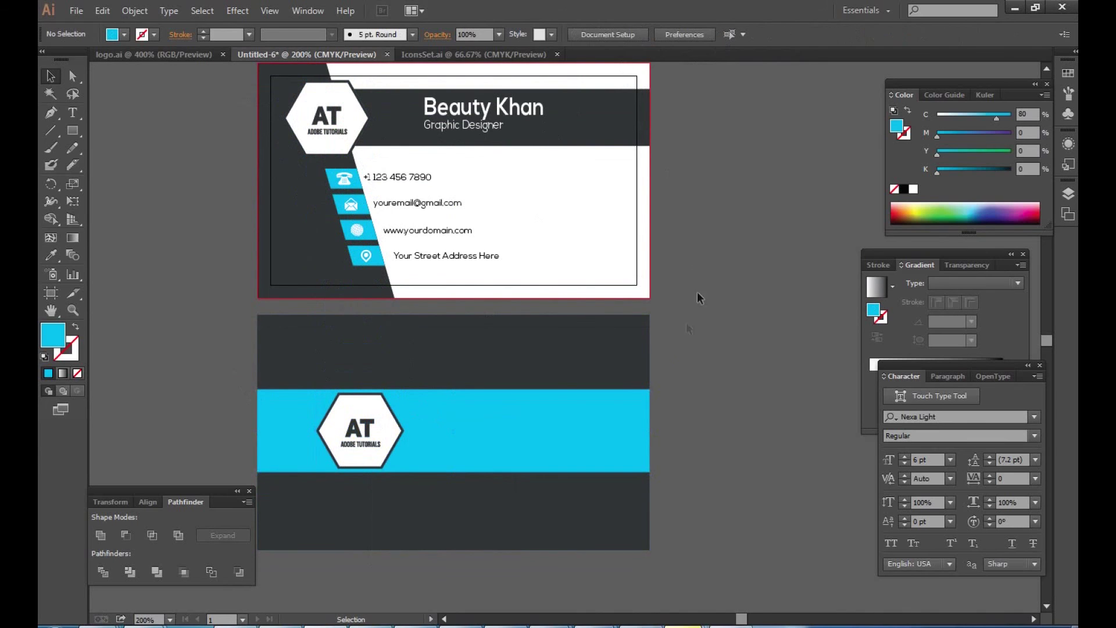
Group the logo with the band and centre them vertically on the dark back card.
scroll(529, 364, down, 1)
click(404, 389)
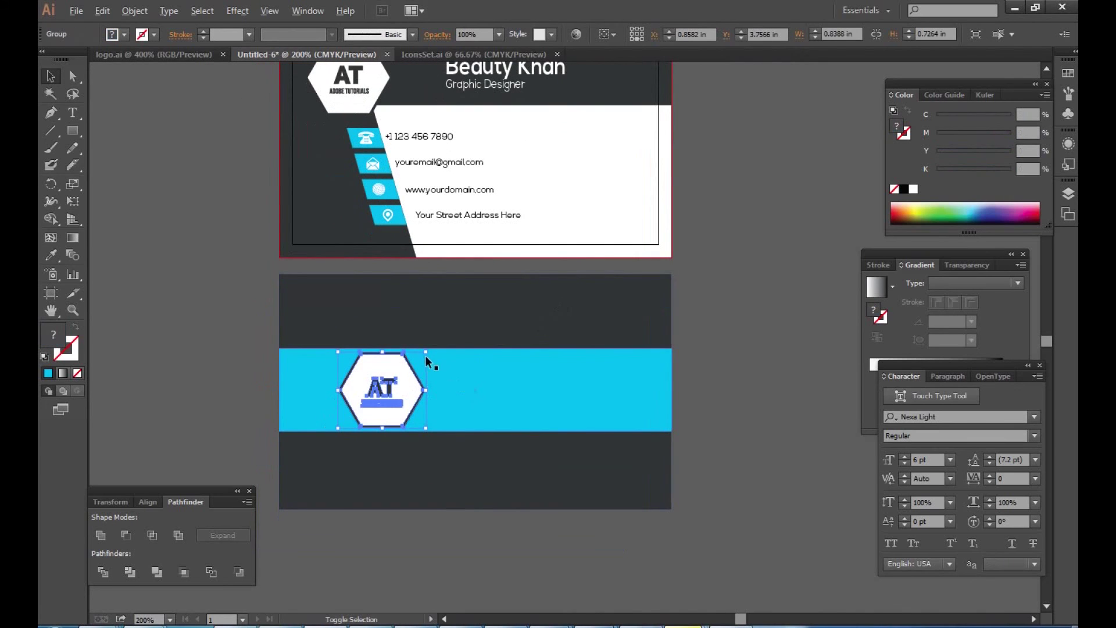
shift+click(453, 365)
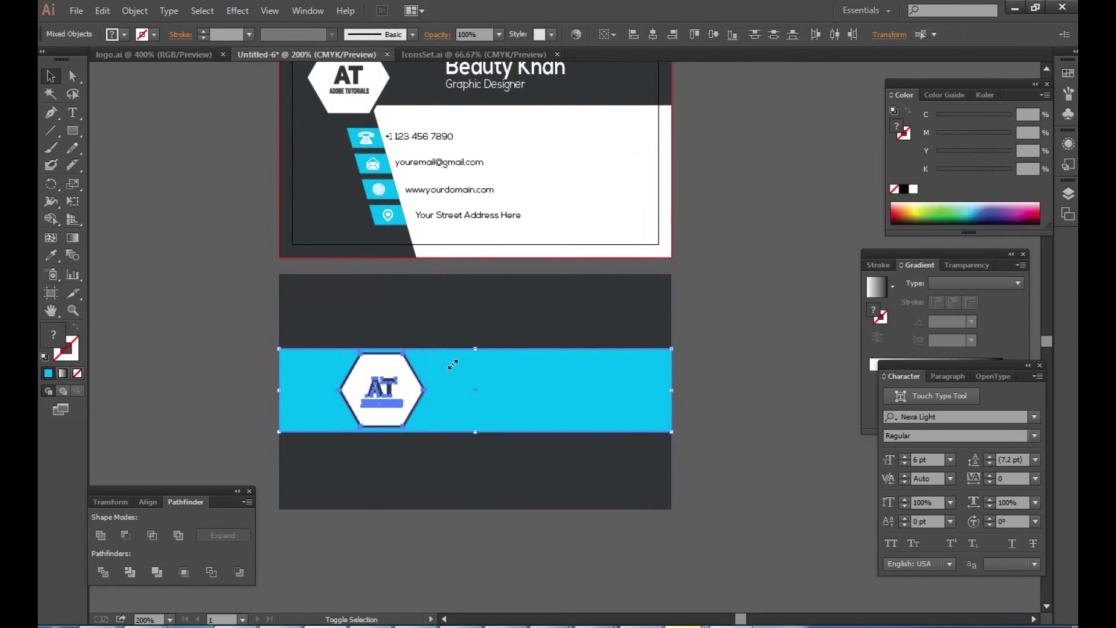
right_click(406, 379)
click(454, 445)
shift+click(501, 312)
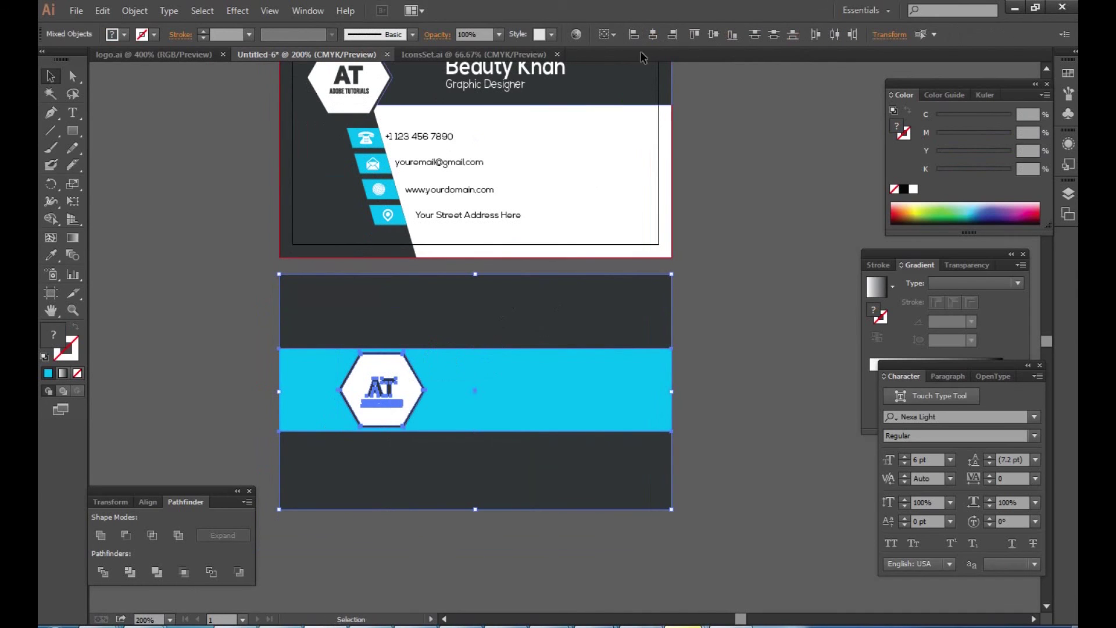
click(713, 34)
click(588, 382)
scroll(588, 381, down, 1)
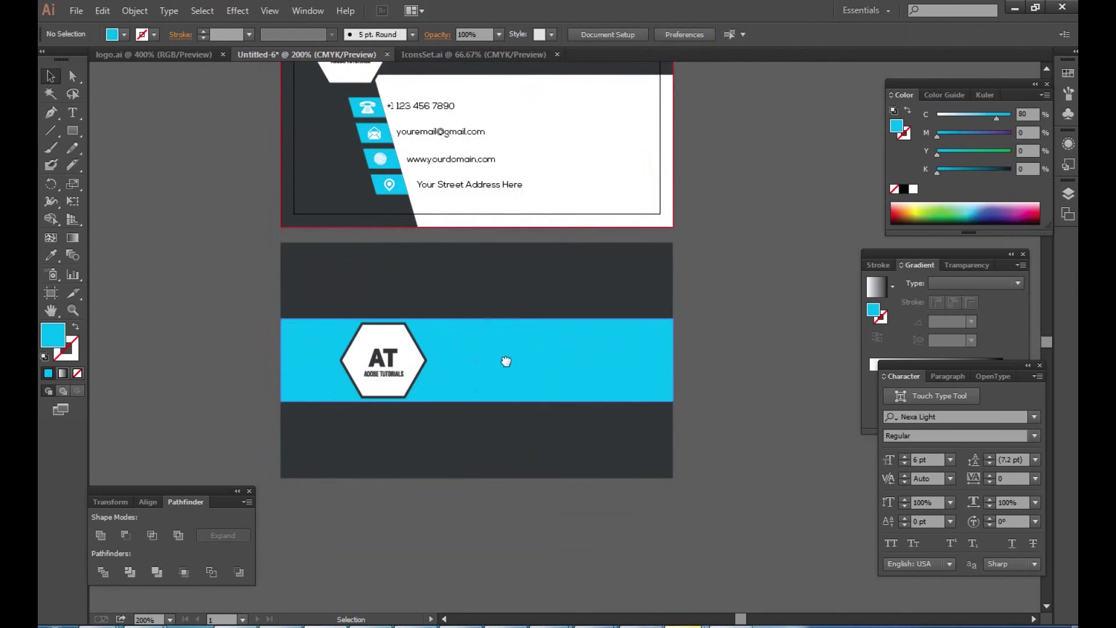
click(717, 380)
drag(717, 359, 717, 338)
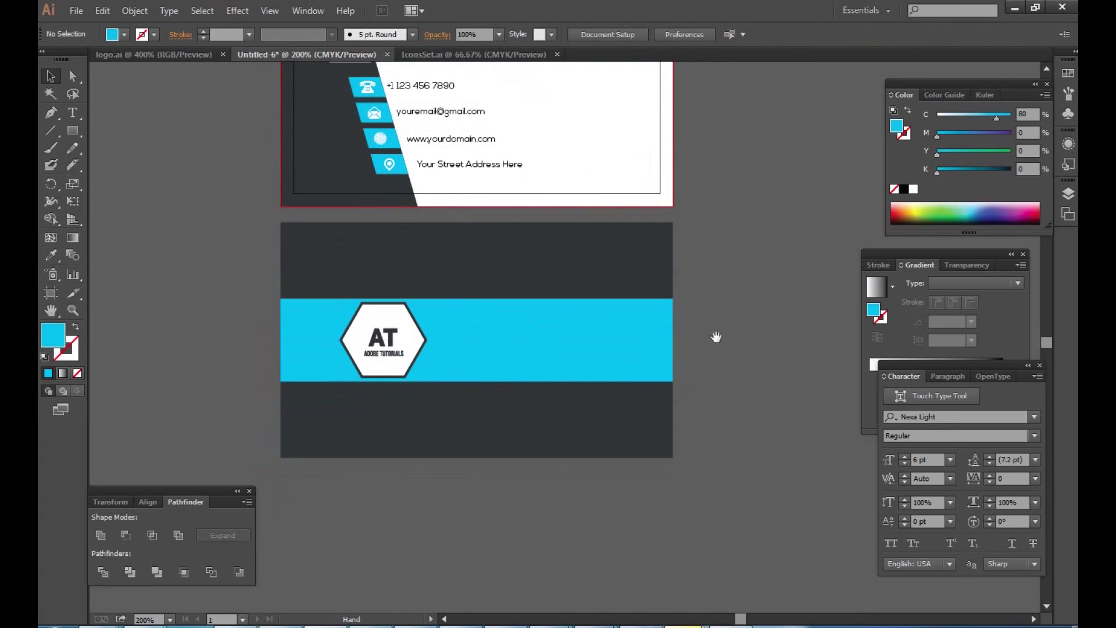
drag(636, 329, 645, 350)
Ungroup the band and logo, then shrink the AT logo around its centre.
right_click(459, 364)
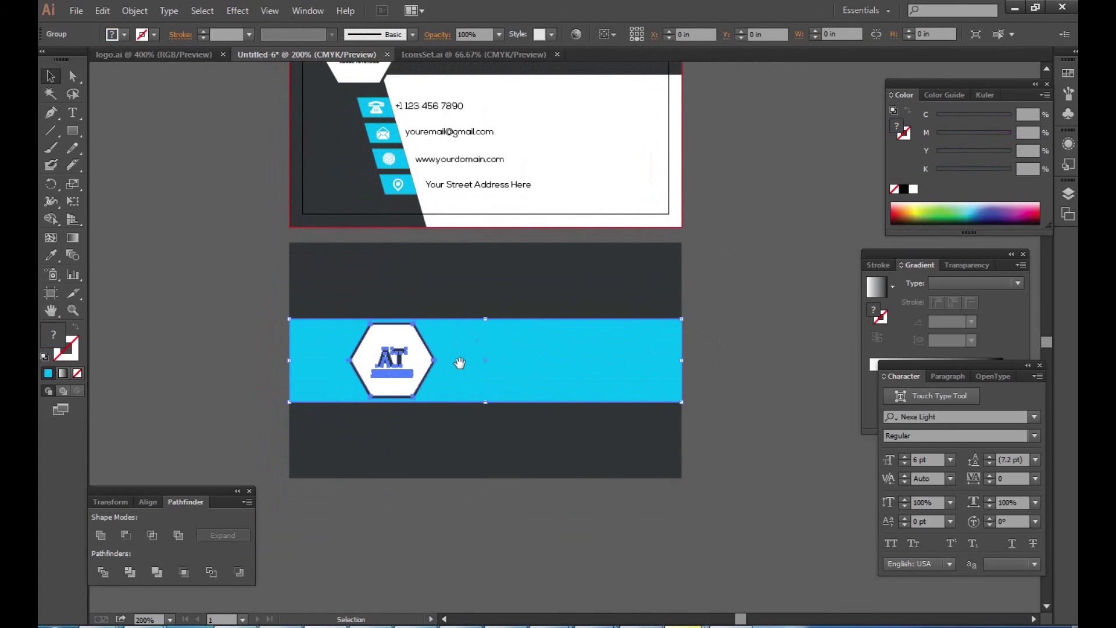
click(501, 450)
click(407, 357)
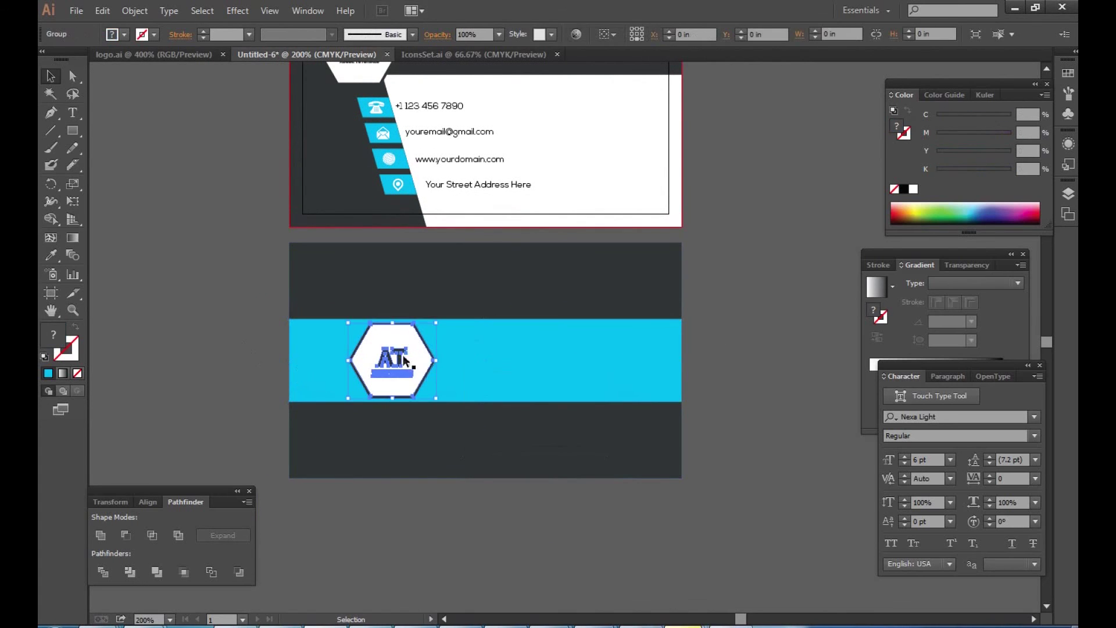
drag(436, 324, 426, 331)
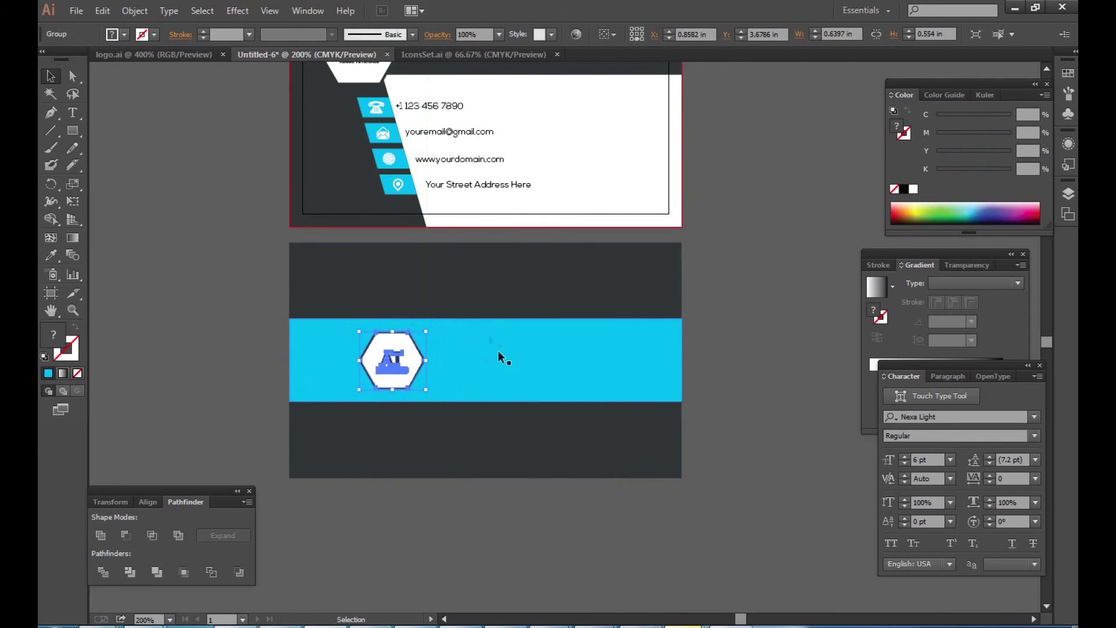
click(549, 333)
mouse_move(549, 333)
mouse_down()
mouse_move(393, 340)
mouse_move(398, 357)
mouse_up()
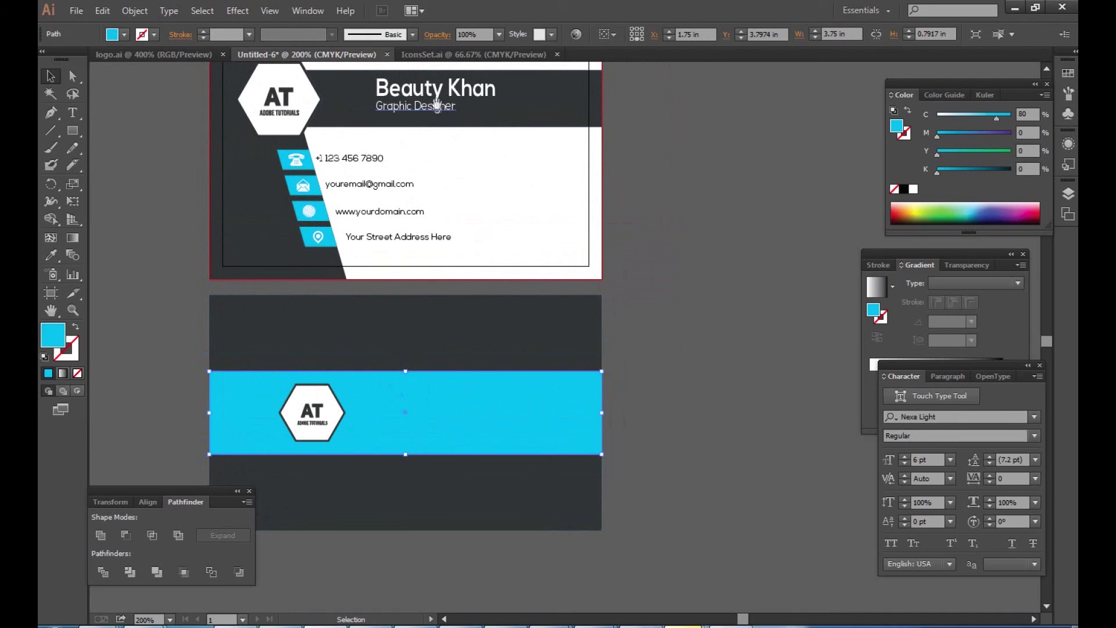
Copy the name text down into the cyan band and set it to Bebas Neue Bold.
click(407, 90)
drag(407, 90, 407, 411)
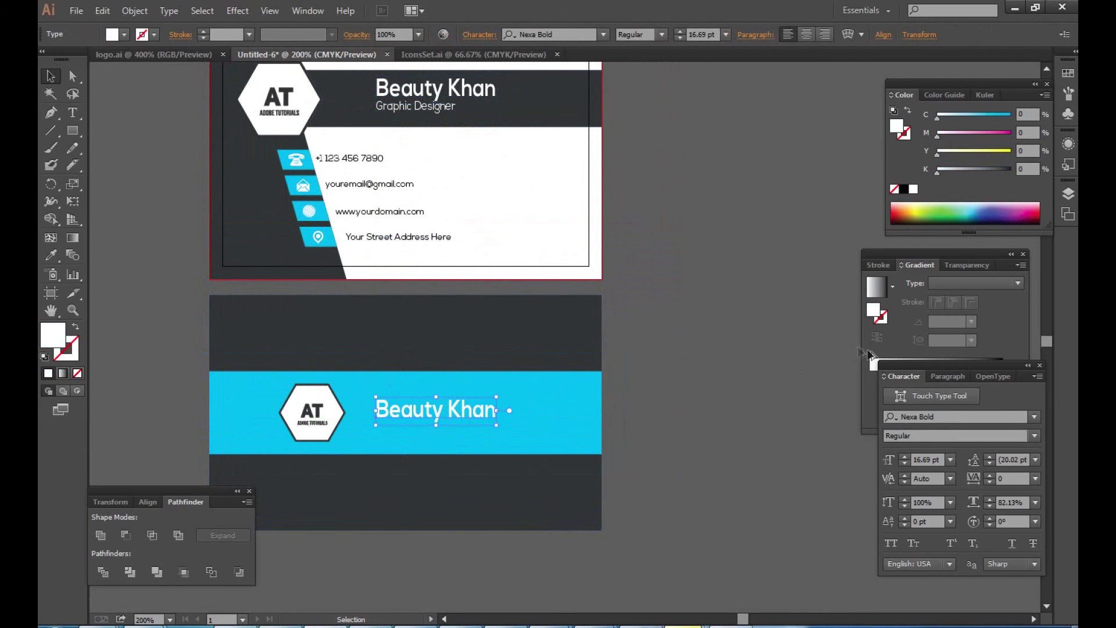
click(943, 414)
text(beb)
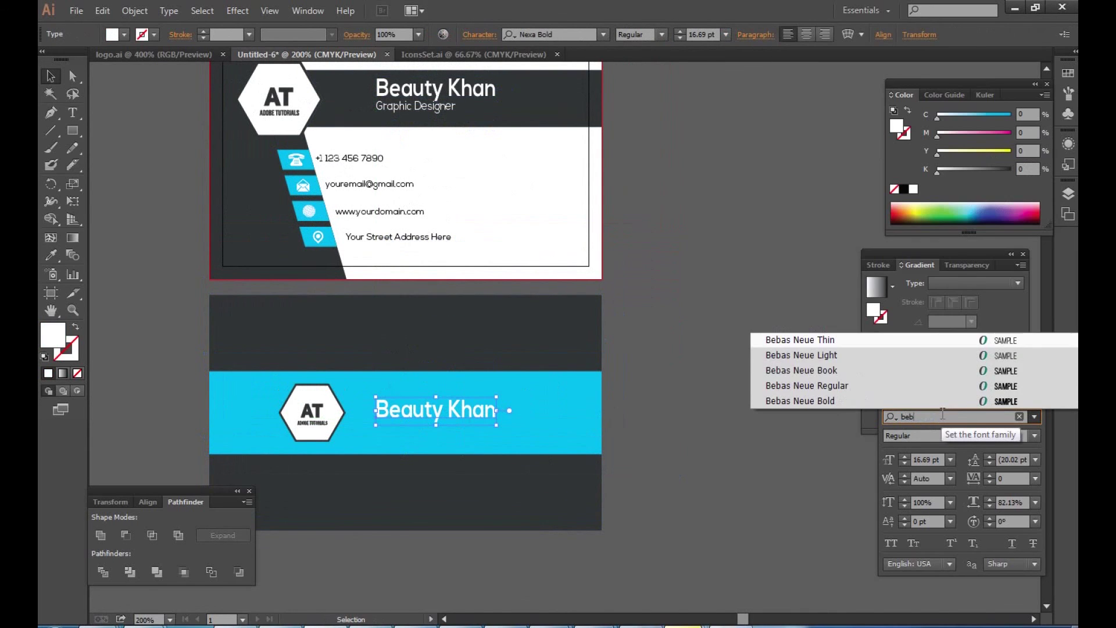
key(Down)
key(Down)
key(Down)
key(Down)
key(Return)
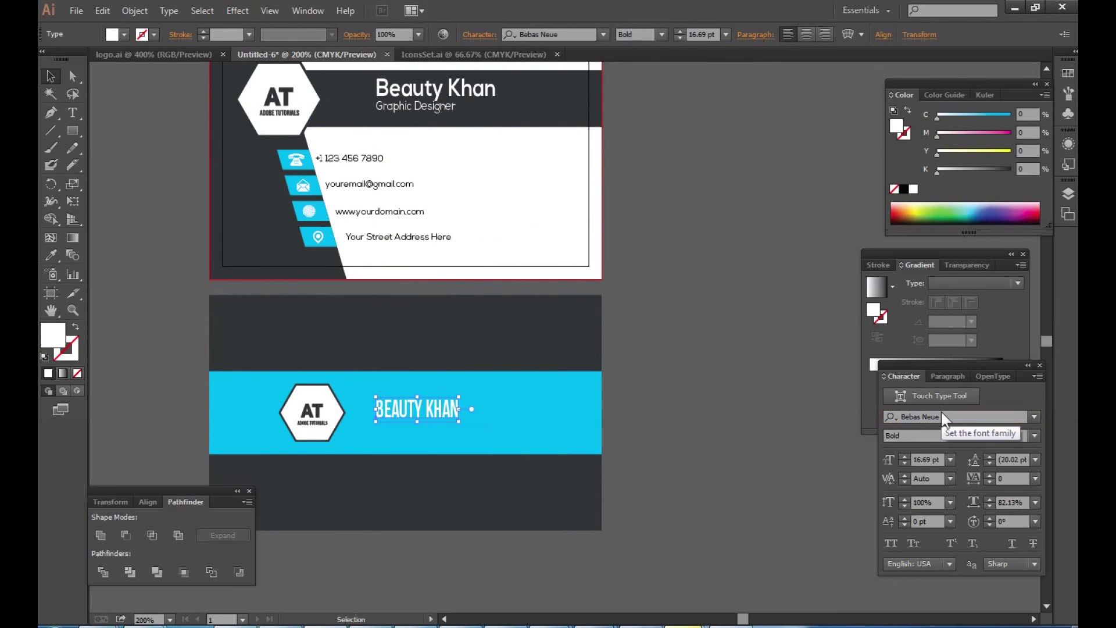
Retype the copy as ADOBE TUTORIALS and enlarge it to 20.69 pt.
double_click(434, 410)
key(ctrl+a)
text(ADO)
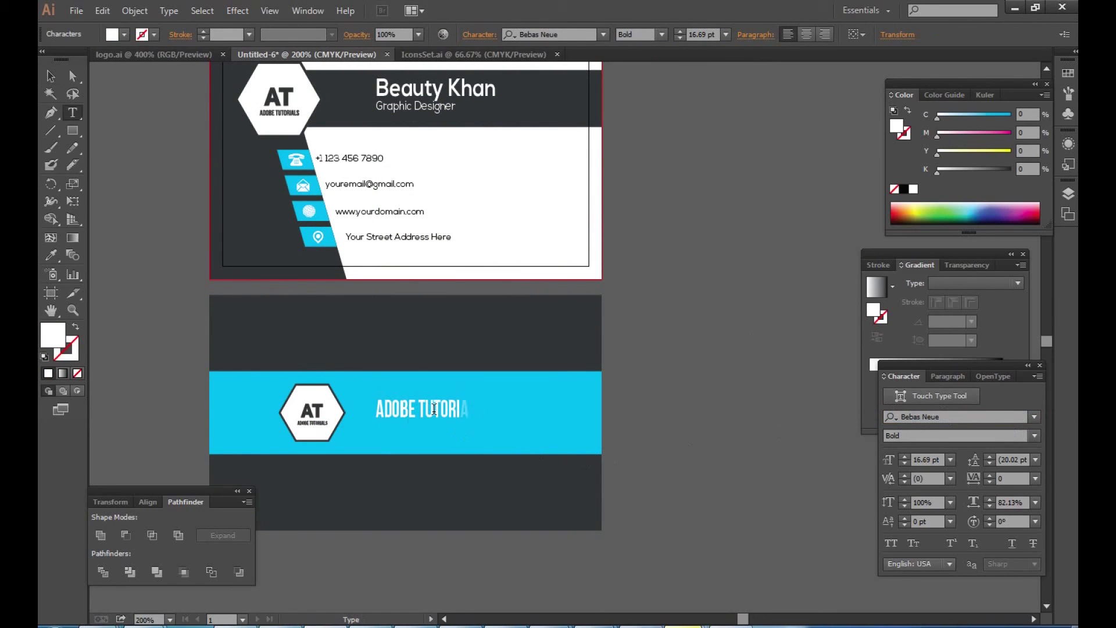
key(ctrl+a)
key(ctrl+shift+period)
key(ctrl+shift+period)
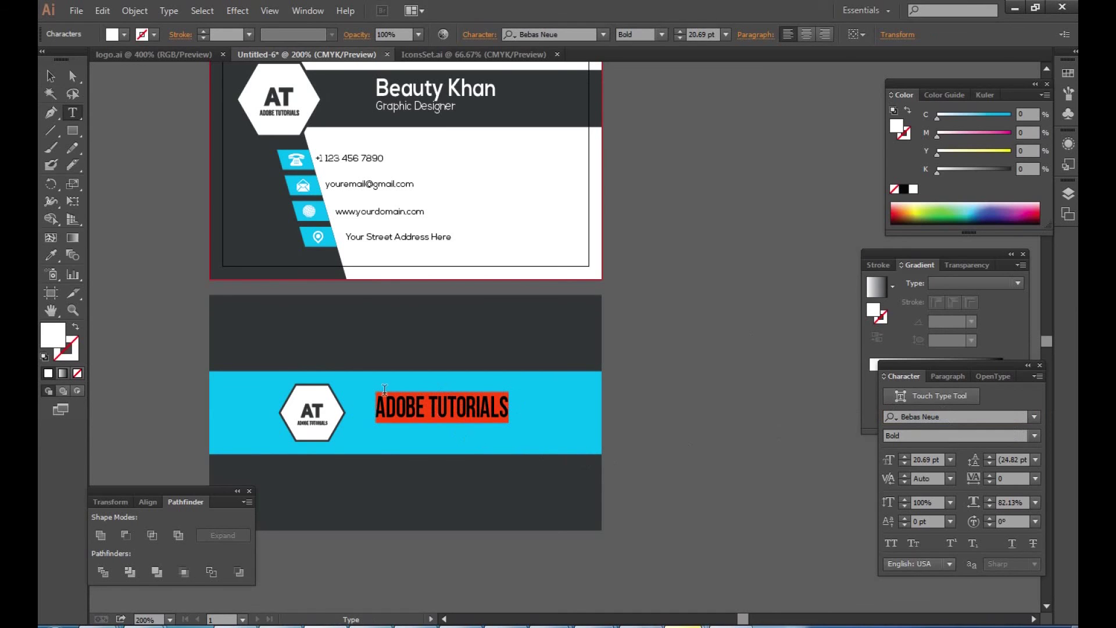
click(51, 76)
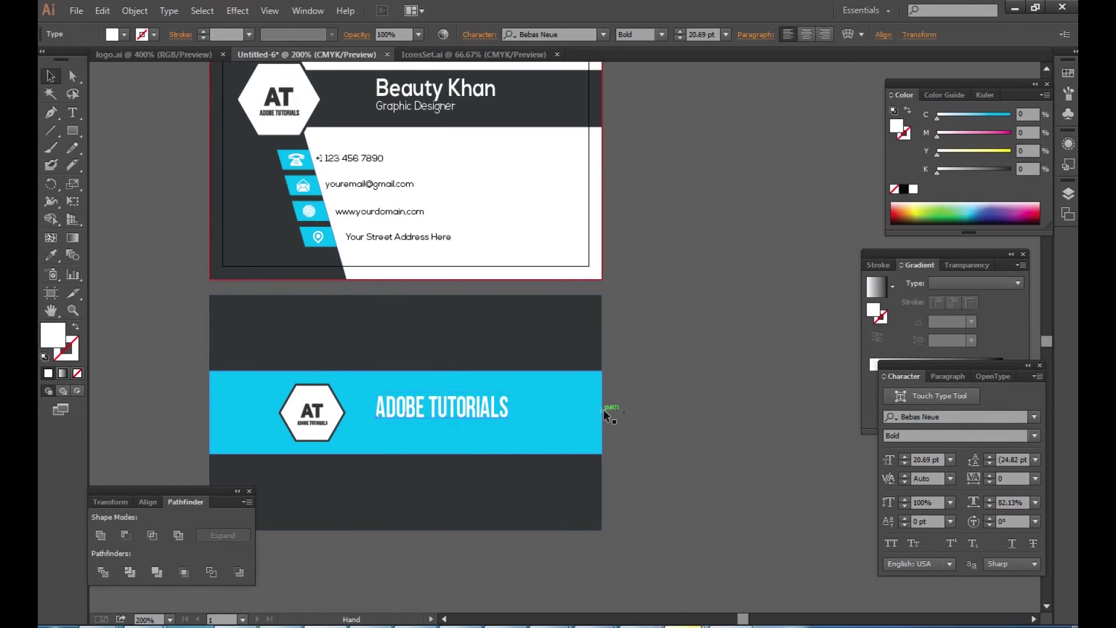
drag(609, 415, 663, 311)
click(564, 326)
Duplicate the heading, retype it as LEARN, CREATE, SHARE, and reduce its size to 10.69 pt.
drag(449, 277, 427, 322)
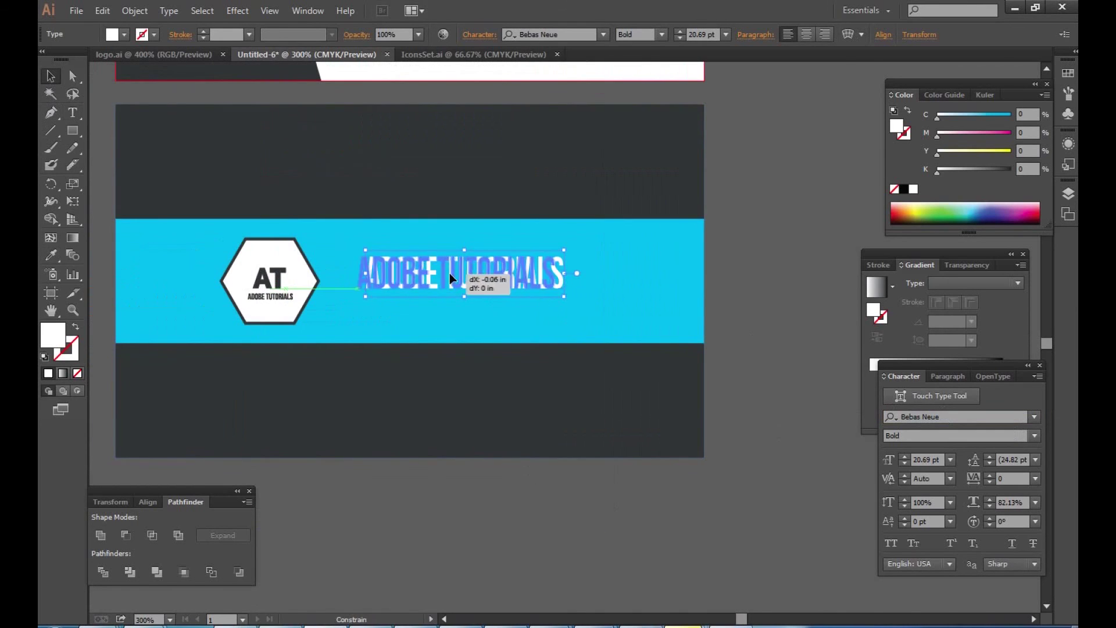
double_click(427, 323)
key(ctrl+a)
text(LEARN,)
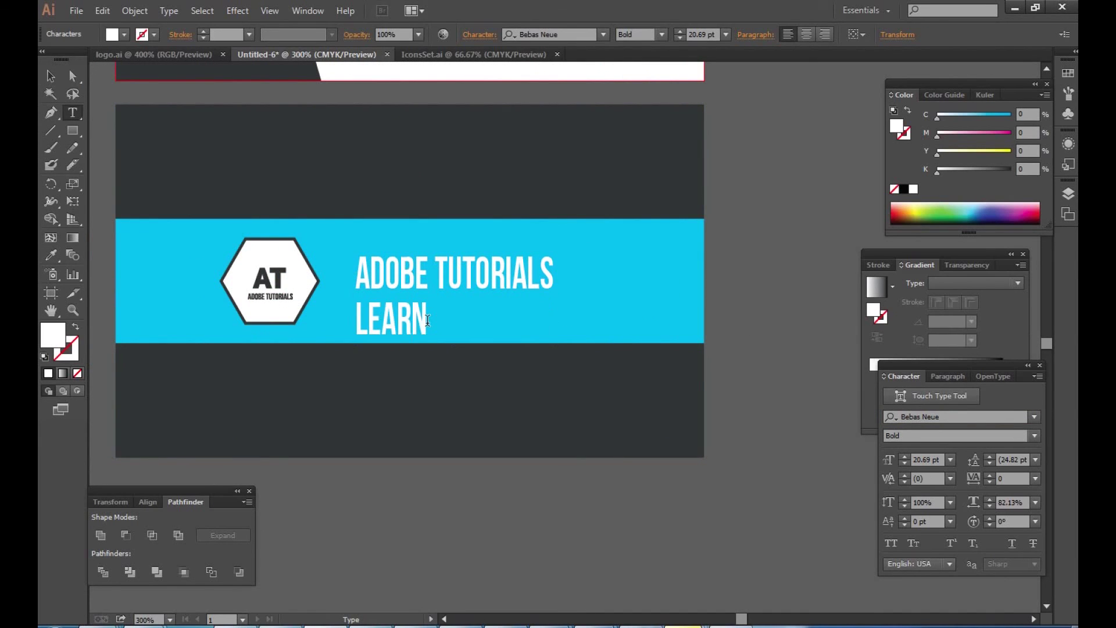
text( CREATE)
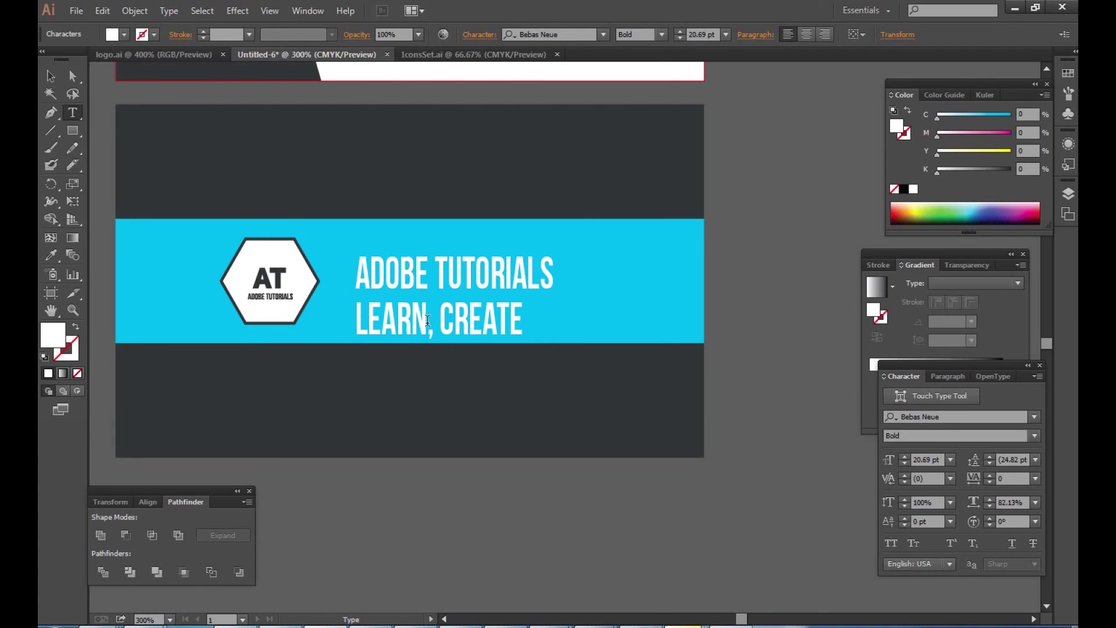
text(, SHARE)
key(ctrl+a)
key(ctrl+shift+comma)
key(ctrl+shift+comma)
key(ctrl+shift+comma)
key(ctrl+shift+comma)
key(ctrl+shift+comma)
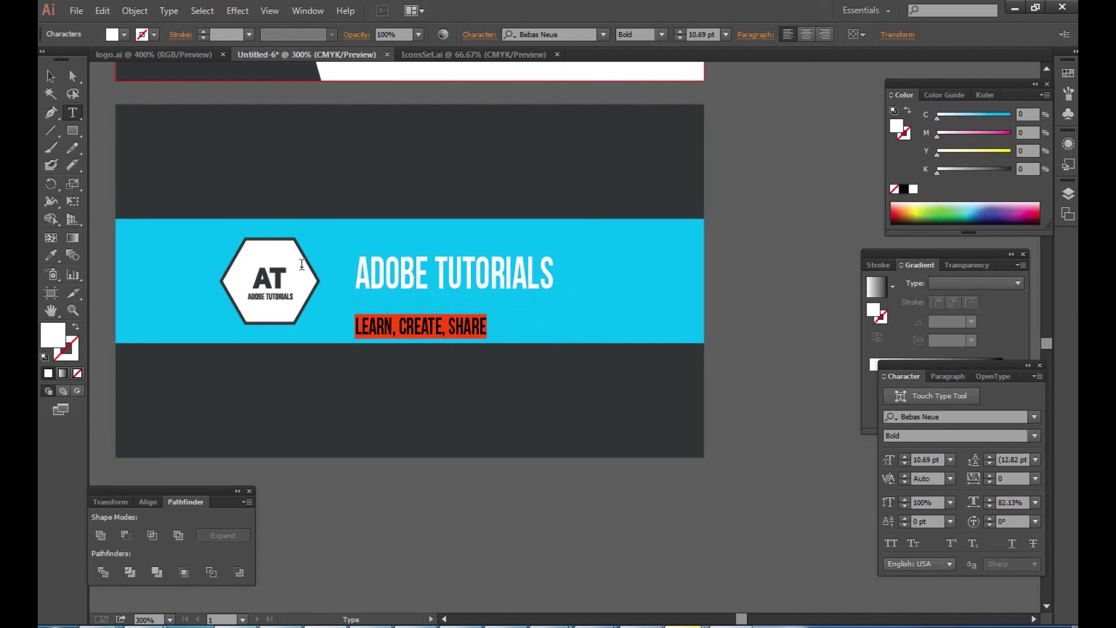
Move the tagline up beneath ADOBE TUTORIALS and zoom back out to 200%.
click(49, 76)
drag(442, 322, 441, 298)
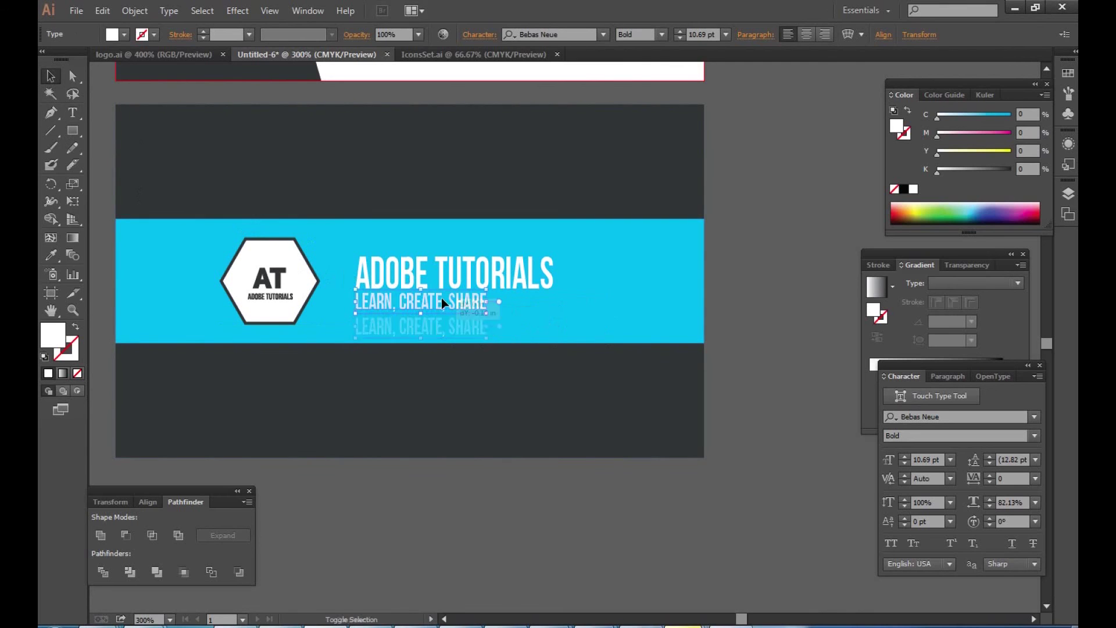
drag(747, 329, 701, 364)
key(ctrl+minus)
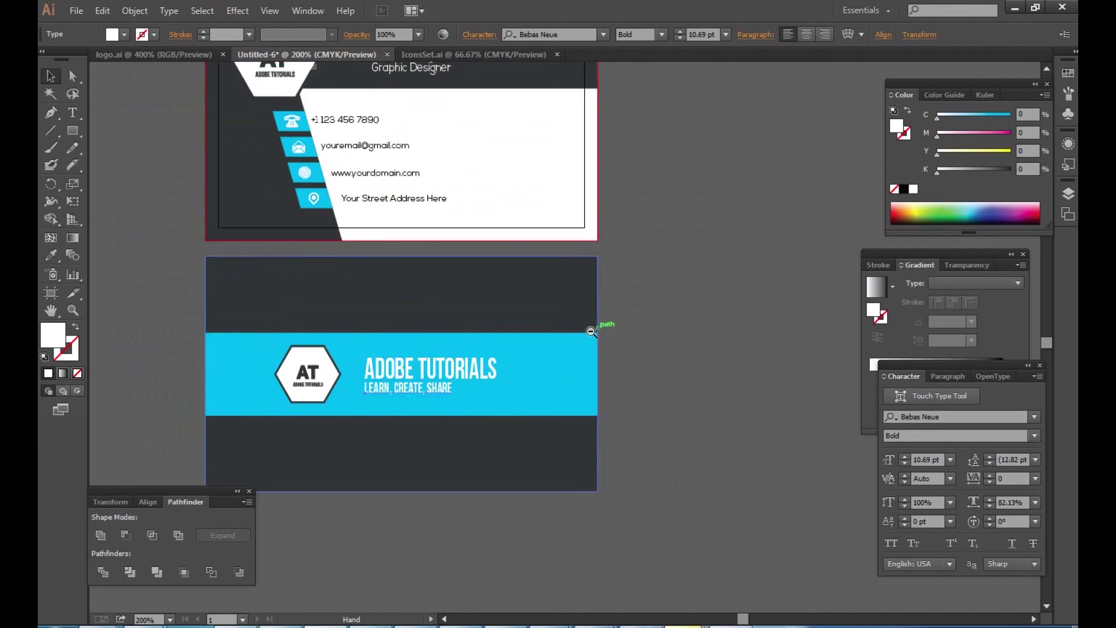
key(Tab)
Pan the view to frame both finished front and back cards.
mouse_move(672, 302)
mouse_down()
mouse_move(812, 279)
mouse_move(838, 239)
mouse_up()
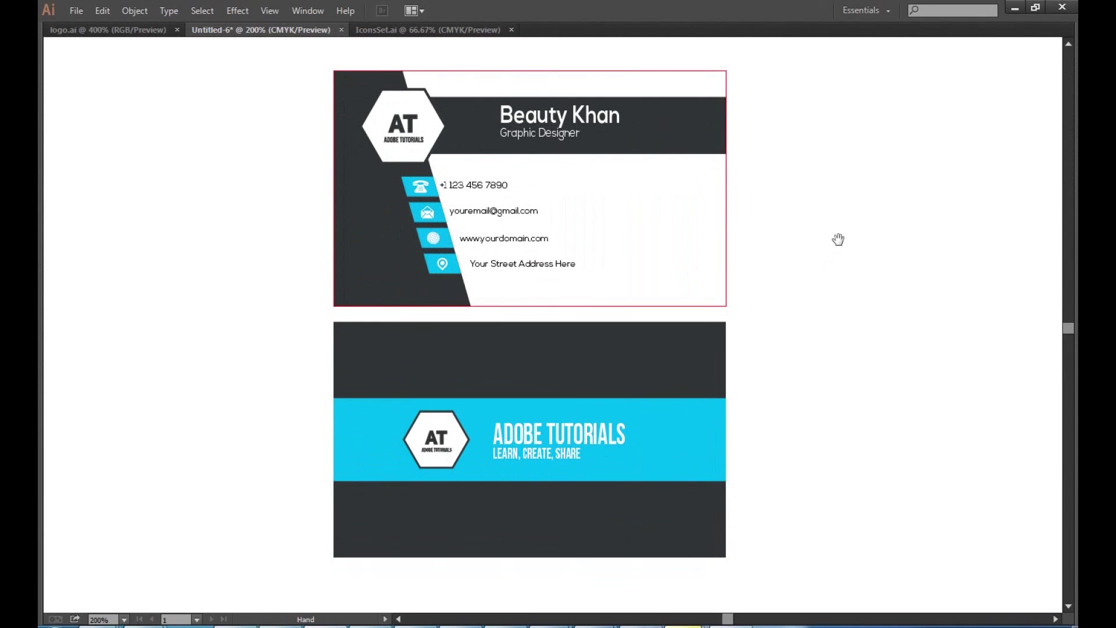